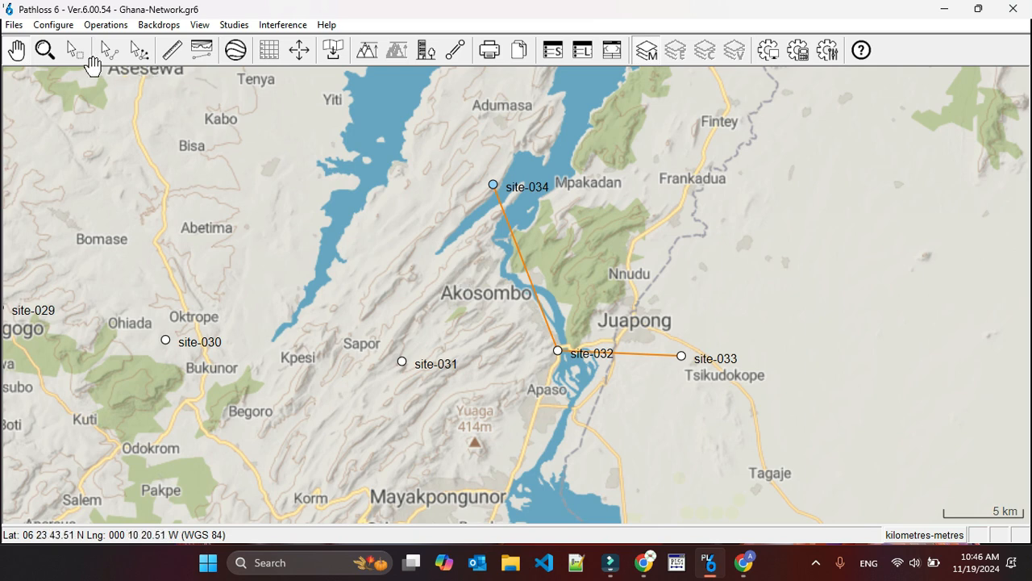
Open the terrain data of the link between site-034 and site-032.
{"action": "left_click", "coordinate": [109, 53]}
{"action": "left_click", "coordinate": [108, 53]}
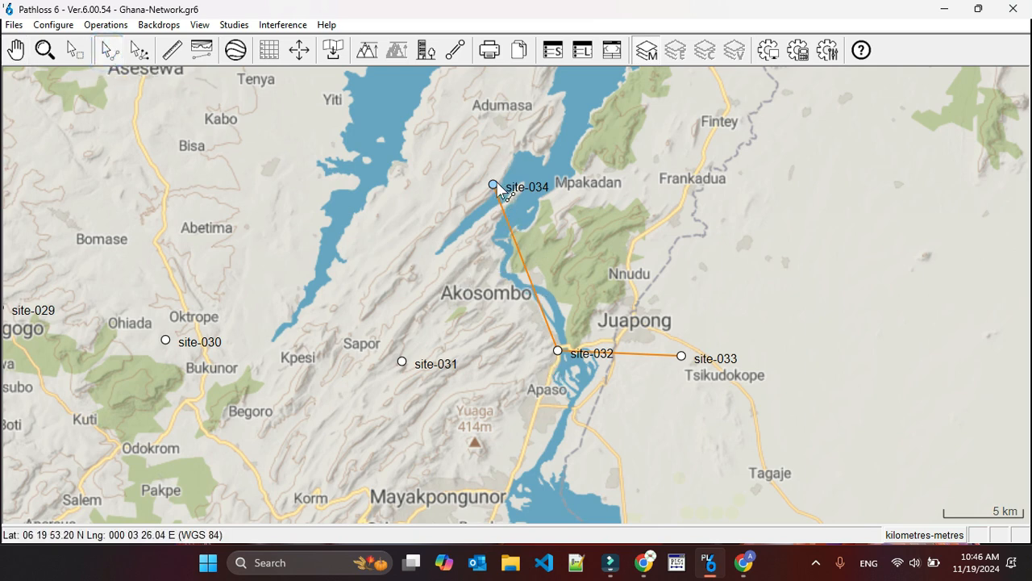
{"action": "left_click", "coordinate": [520, 246]}
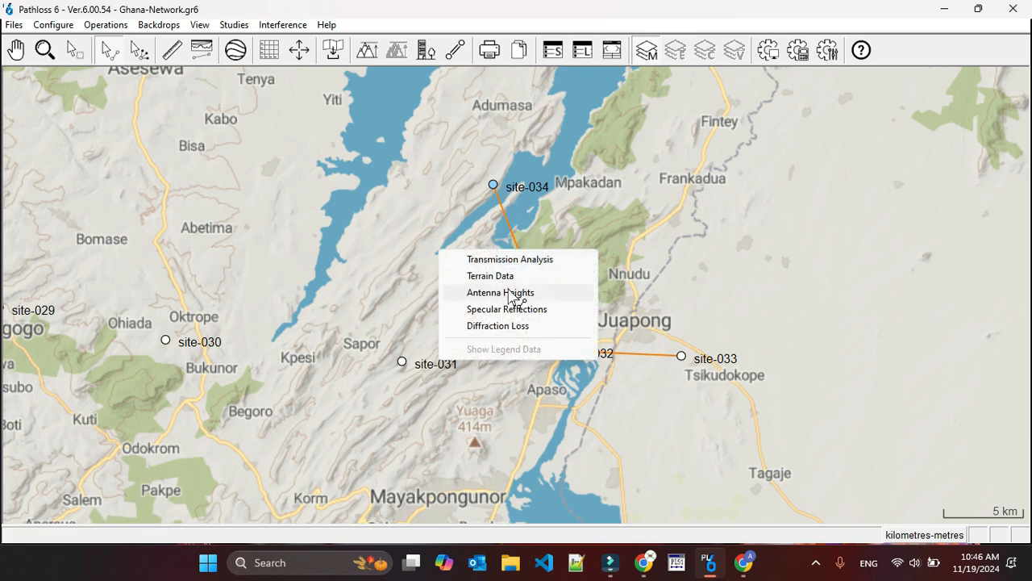
{"action": "left_click", "coordinate": [508, 276]}
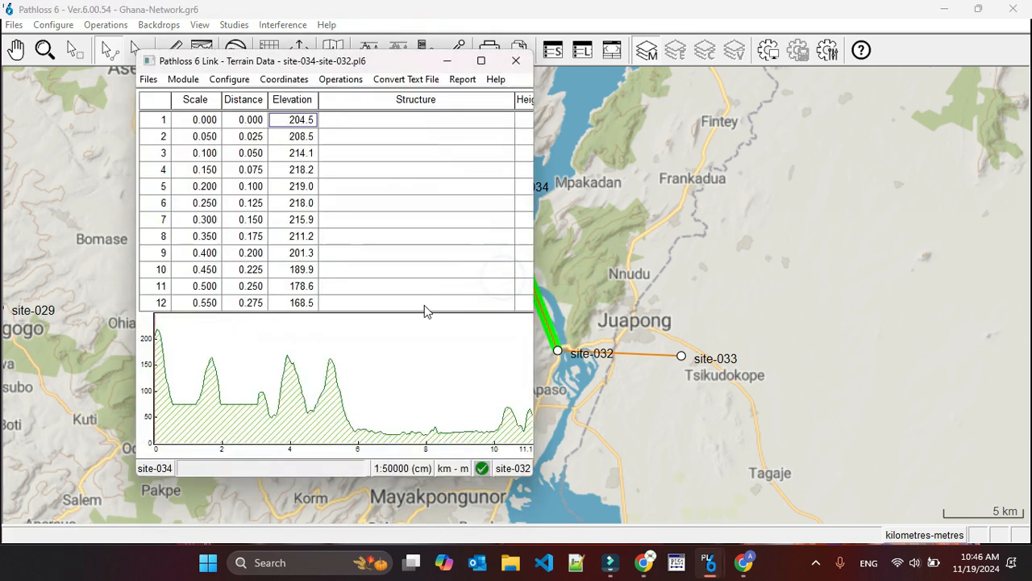
Add a tree structure range 5 m high along the path from 0.050 km to 10.925 km.
{"action": "right_click", "coordinate": [391, 155]}
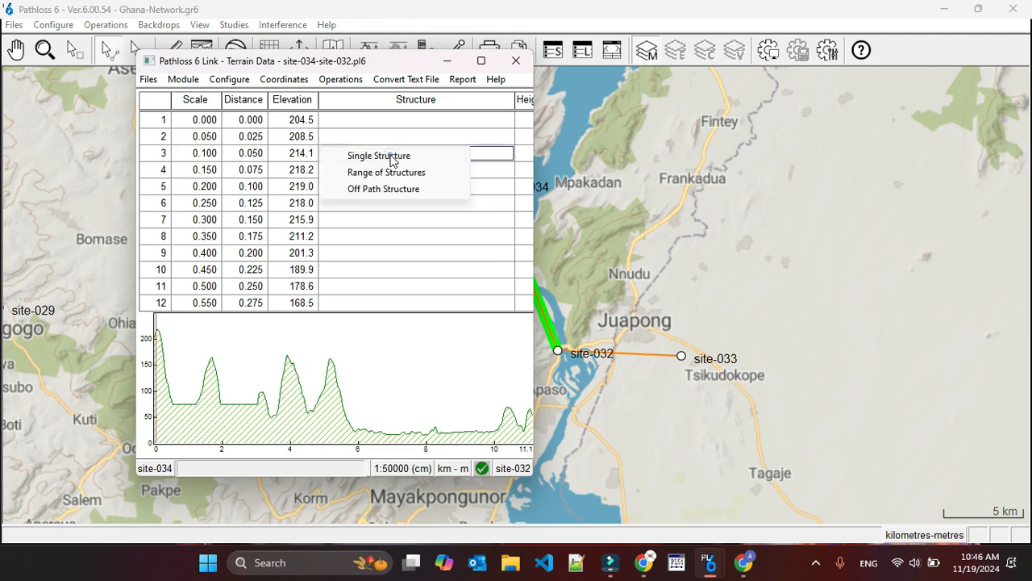
{"action": "left_click", "coordinate": [390, 171]}
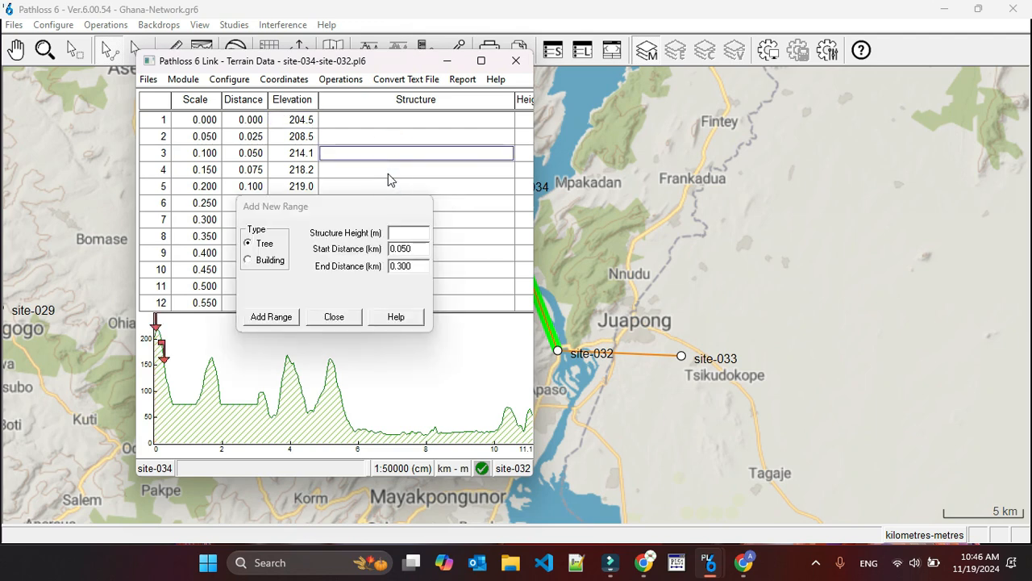
{"action": "left_click", "coordinate": [524, 354]}
{"action": "left_click", "coordinate": [396, 232]}
{"action": "type", "text": "5"}
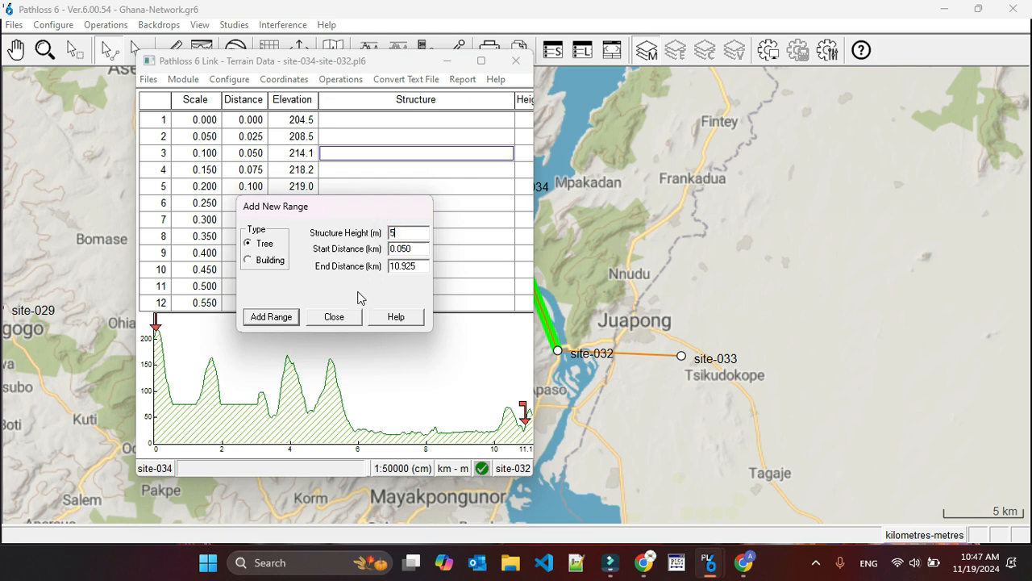
{"action": "left_click", "coordinate": [268, 317]}
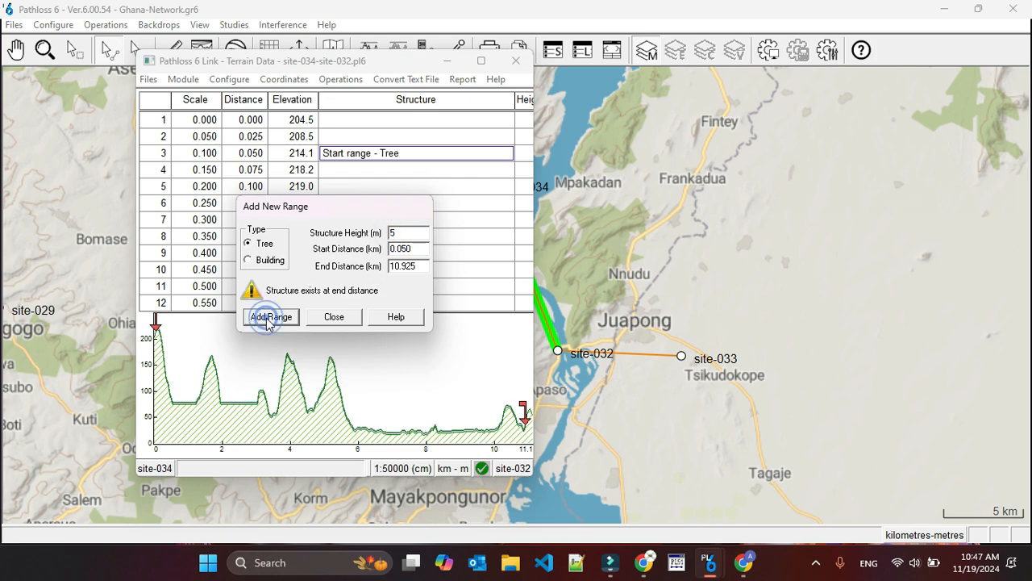
{"action": "left_click", "coordinate": [328, 318]}
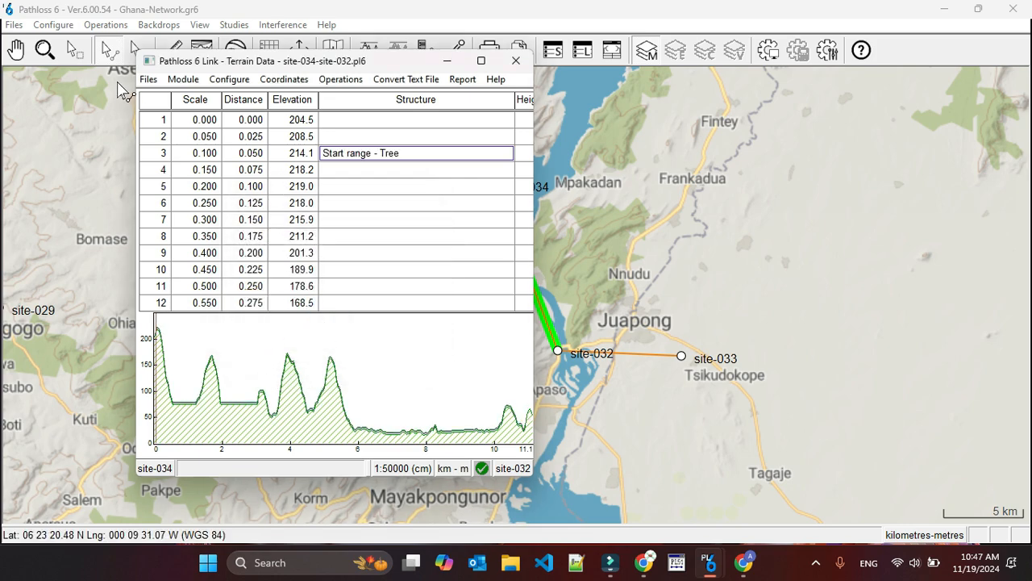
Switch the link to Transmission Analysis and assign the NOKIA antenna t5507116_7g6s to both sites.
{"action": "left_click", "coordinate": [183, 79]}
{"action": "left_click", "coordinate": [204, 96]}
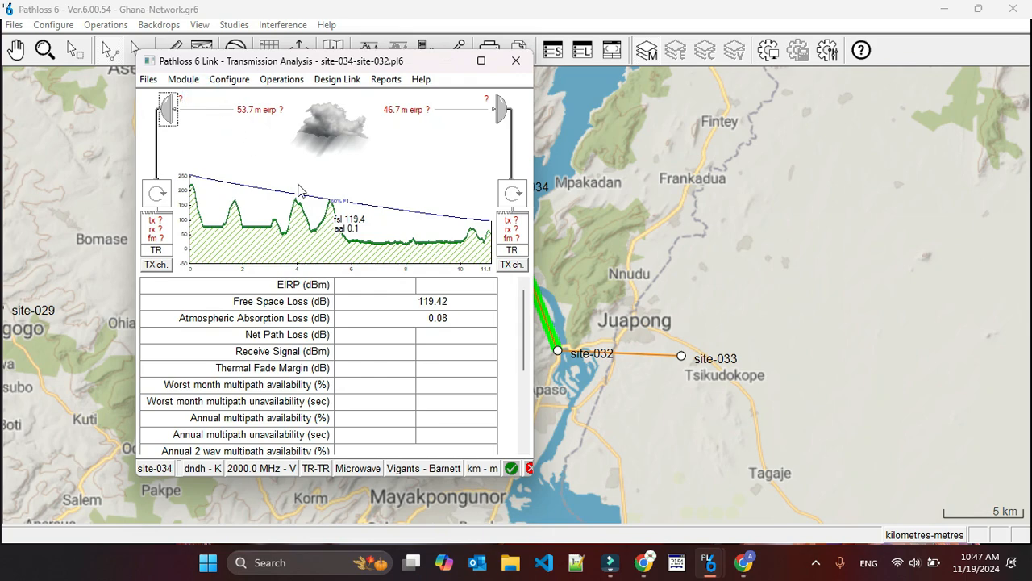
{"action": "left_click", "coordinate": [168, 109]}
{"action": "double_click", "coordinate": [343, 203]}
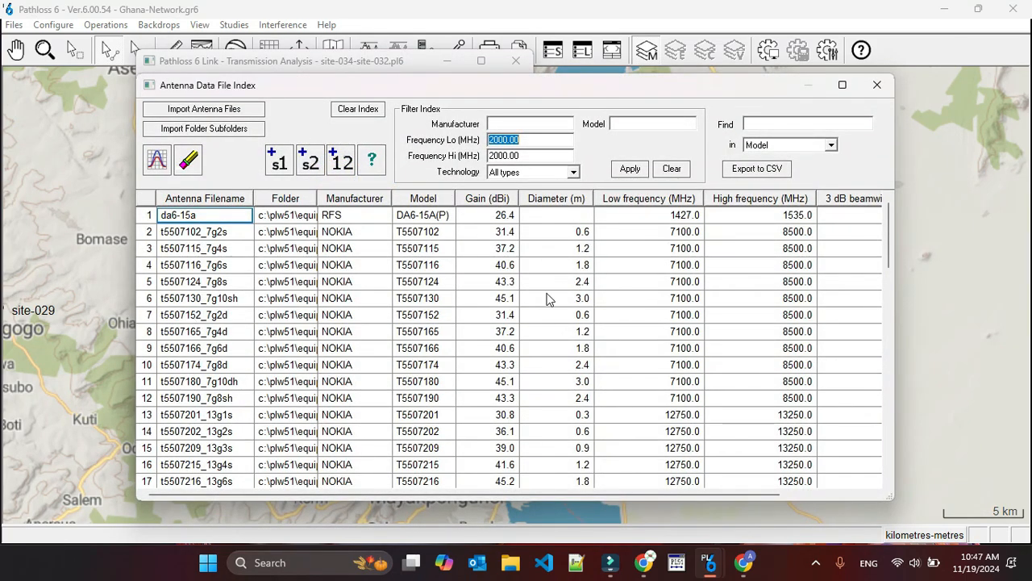
{"action": "double_click", "coordinate": [187, 271]}
{"action": "left_click", "coordinate": [169, 168]}
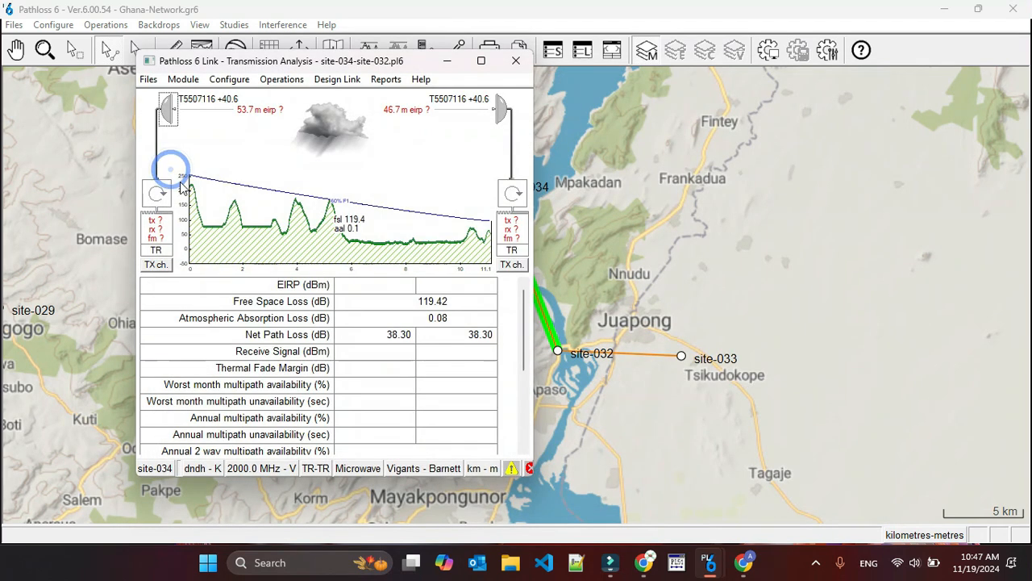
Assign the HUAWEI radio am8gxmc2h16qam56mx to both sites with co-channel XPIC operation enabled.
{"action": "left_click", "coordinate": [168, 239]}
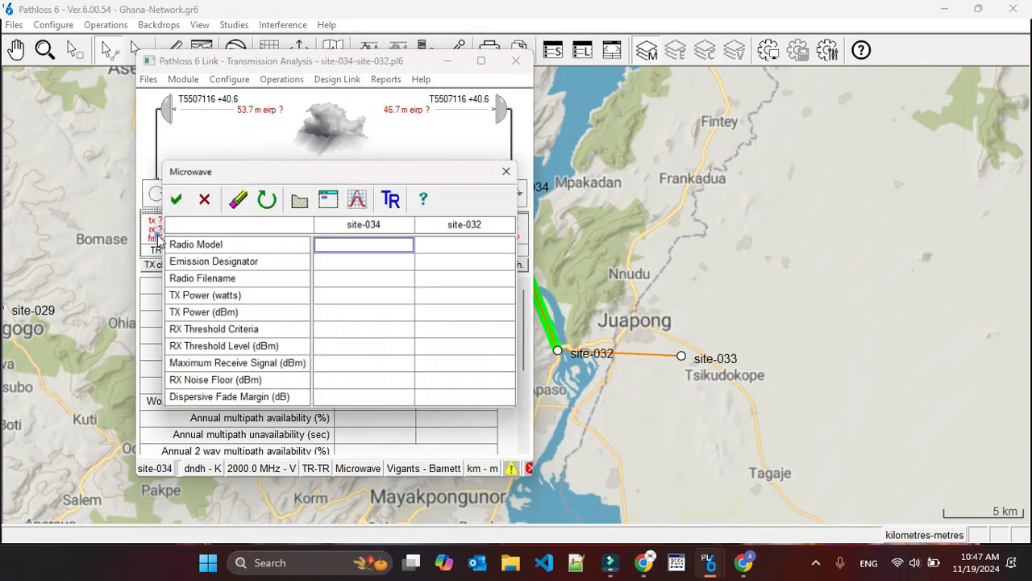
{"action": "left_click", "coordinate": [363, 200]}
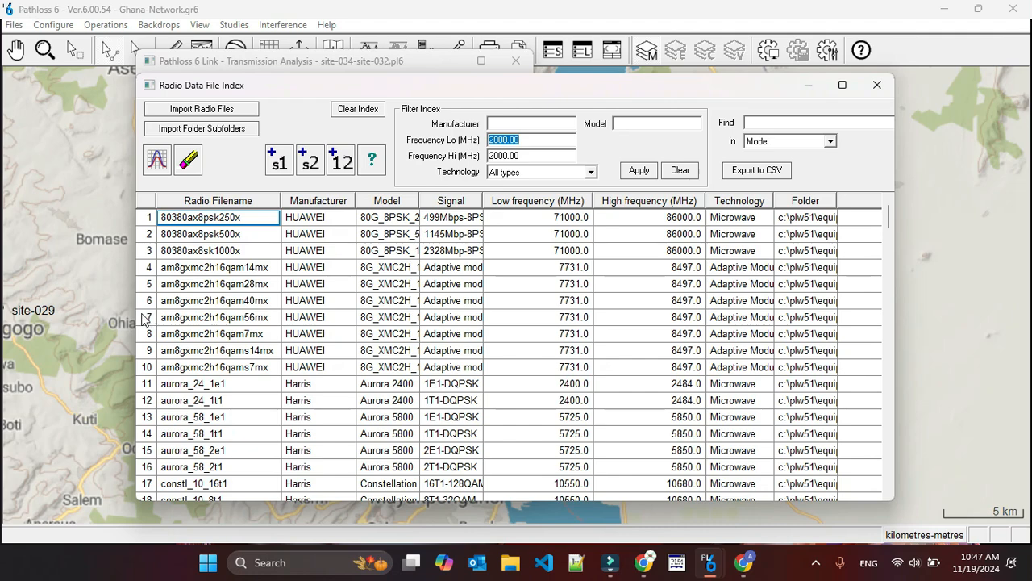
{"action": "double_click", "coordinate": [146, 317]}
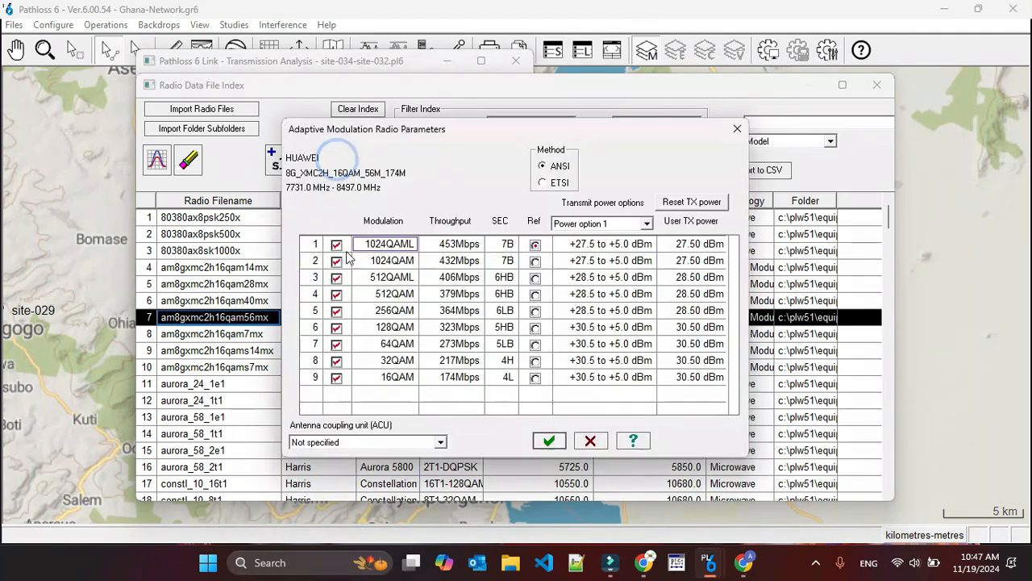
{"action": "left_click", "coordinate": [549, 440]}
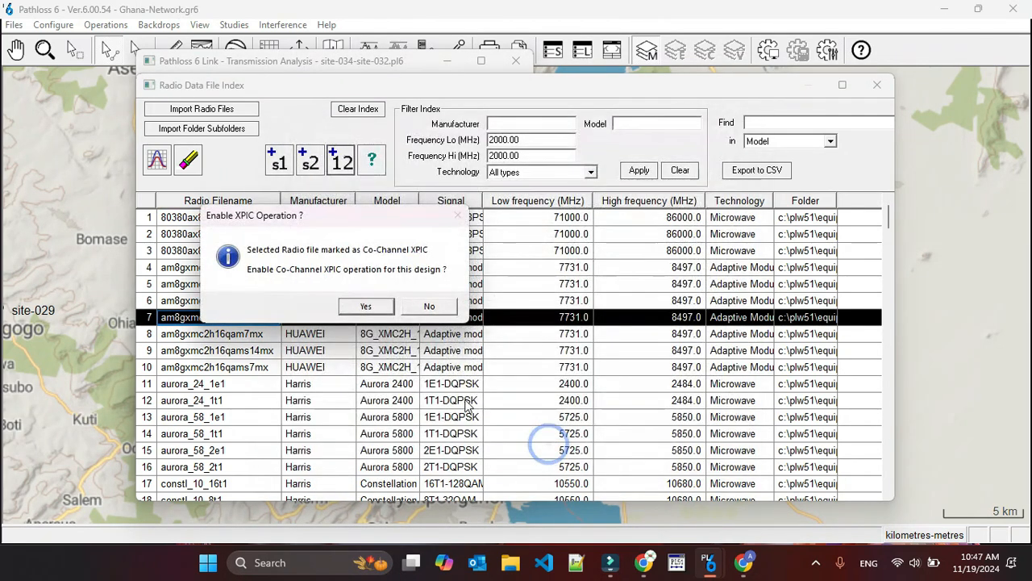
{"action": "left_click", "coordinate": [375, 310]}
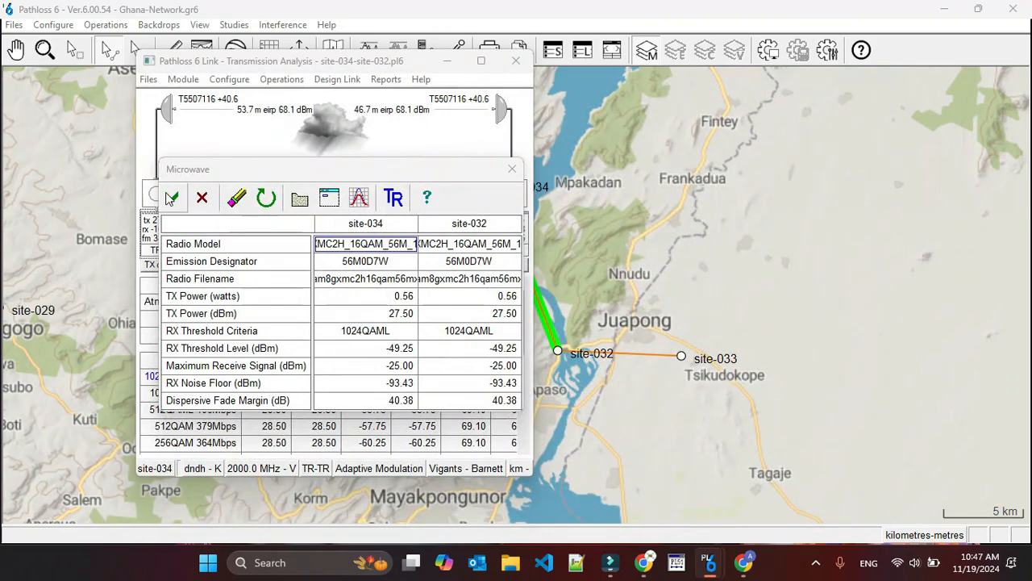
{"action": "left_click", "coordinate": [171, 198]}
Maximize the link window, set the path's C factor to 4.00 in the path profile data, and review the availability results.
{"action": "left_click", "coordinate": [482, 62]}
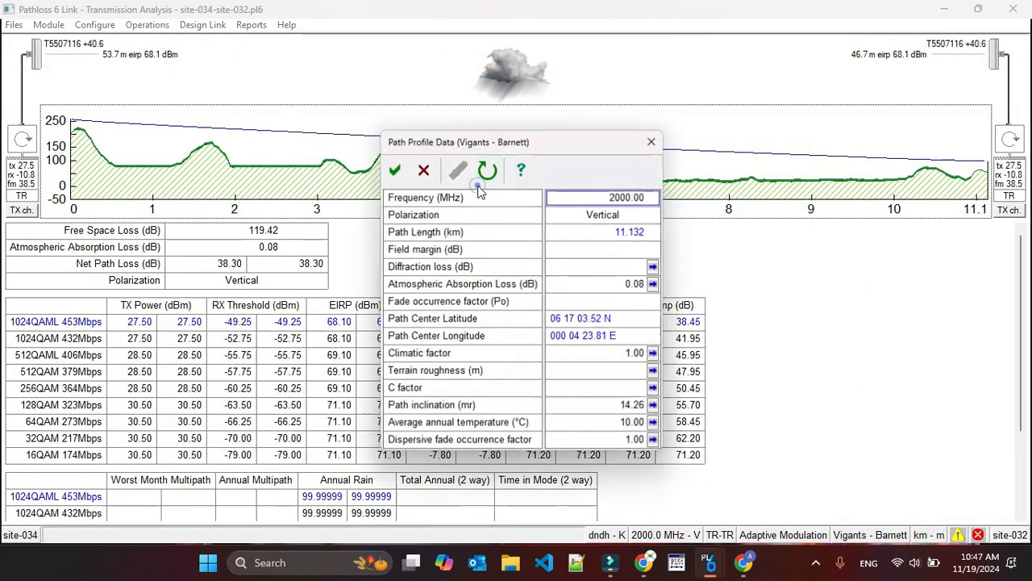
{"action": "left_click", "coordinate": [478, 187]}
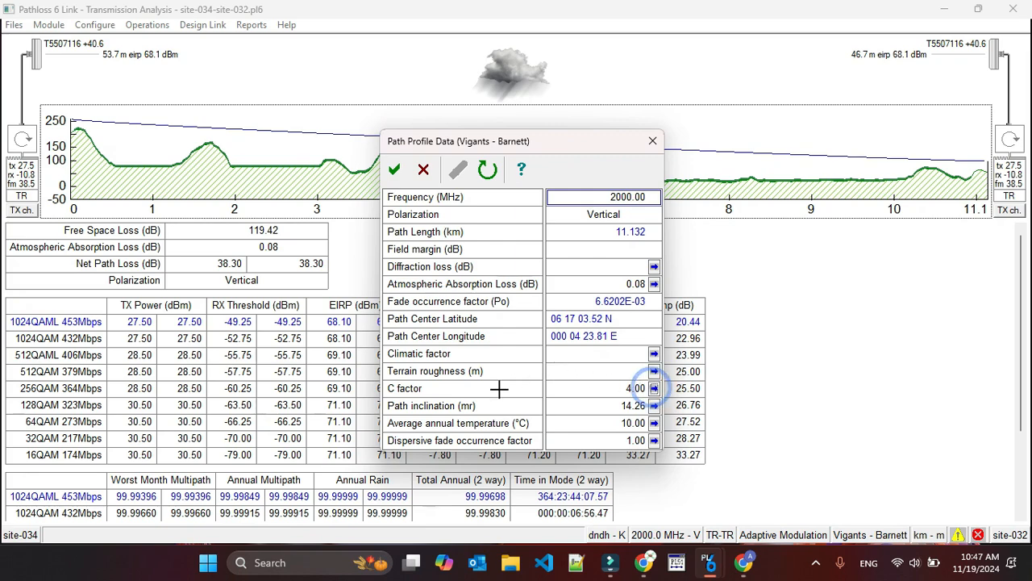
{"action": "left_click", "coordinate": [395, 170]}
{"action": "scroll", "coordinate": [803, 407], "scroll_direction": "down", "scroll_amount": 3}
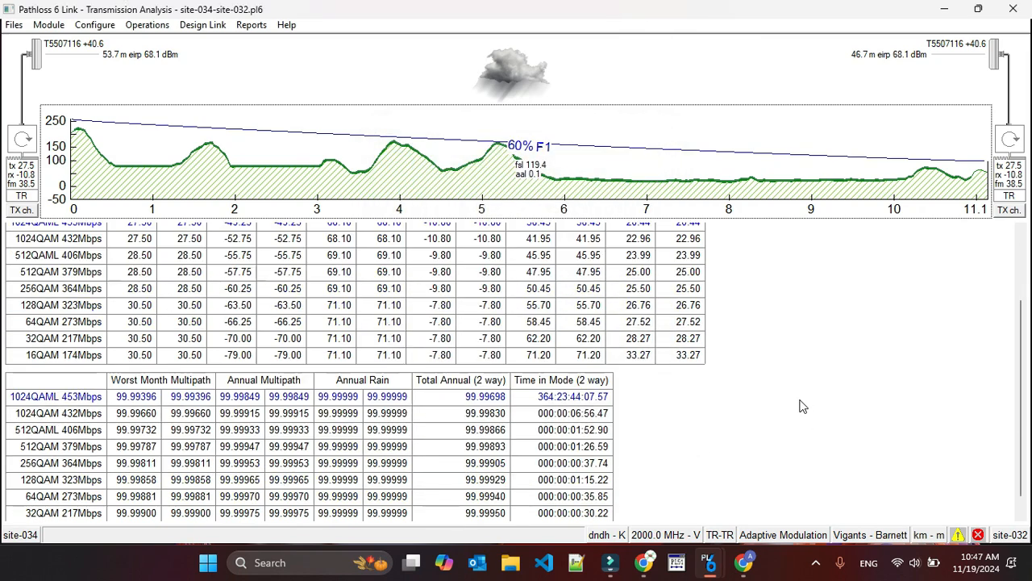
{"action": "scroll", "coordinate": [803, 406], "scroll_direction": "down", "scroll_amount": 1}
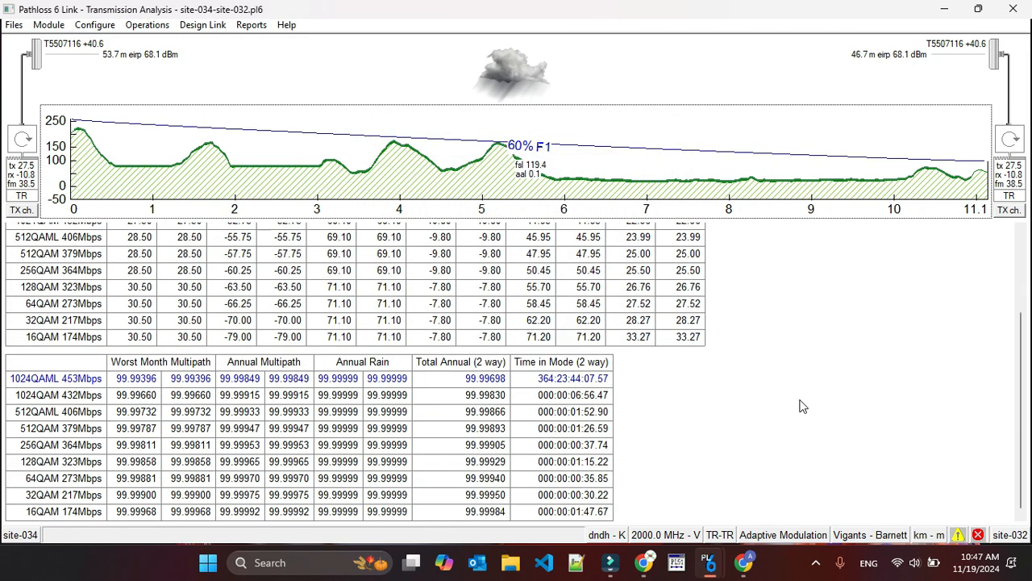
{"action": "scroll", "coordinate": [803, 407], "scroll_direction": "up", "scroll_amount": 3}
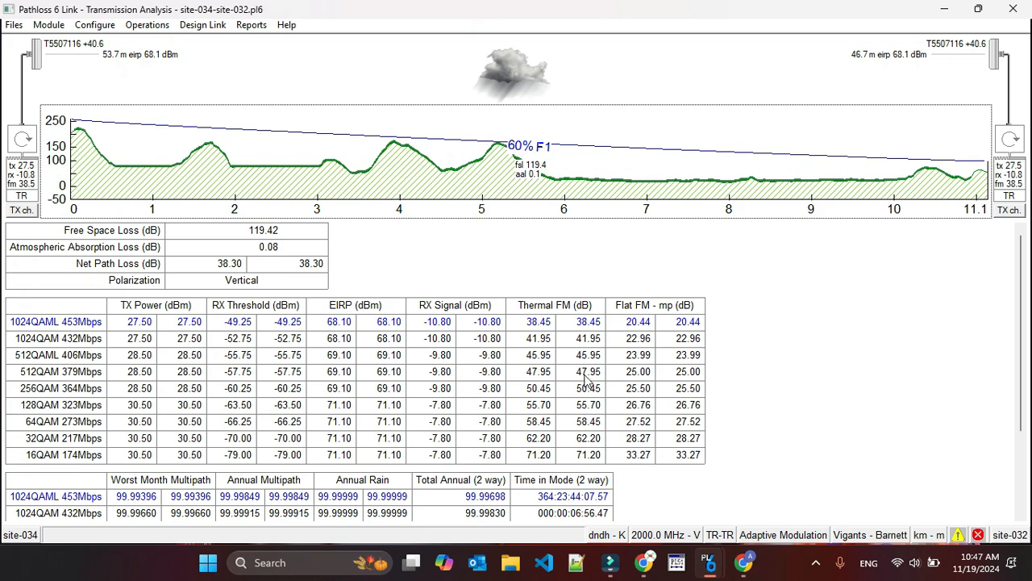
Load an ITU rain statistics file into the link's rain calculation and apply the rain settings.
{"action": "left_click", "coordinate": [508, 72]}
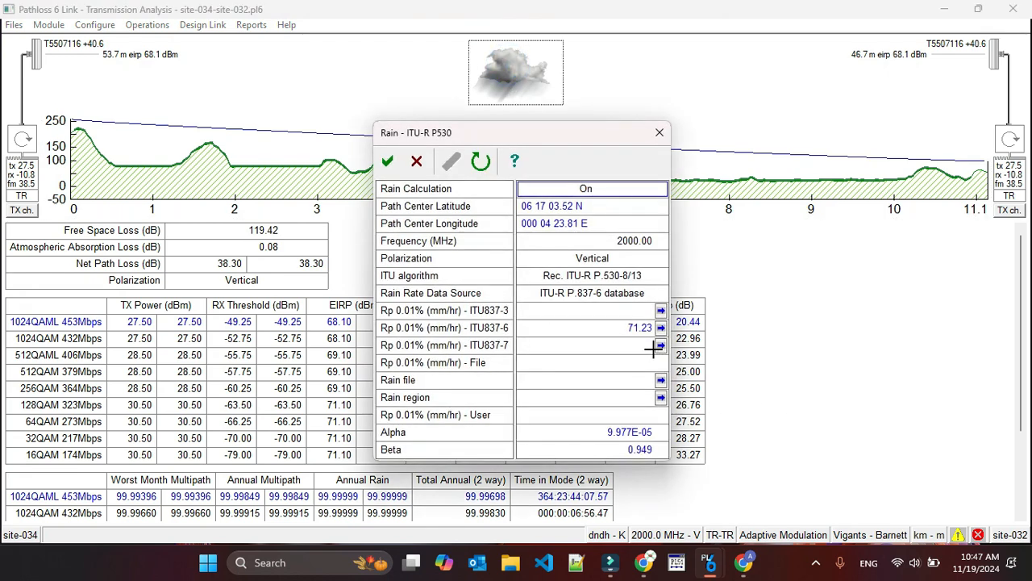
{"action": "left_click", "coordinate": [660, 380]}
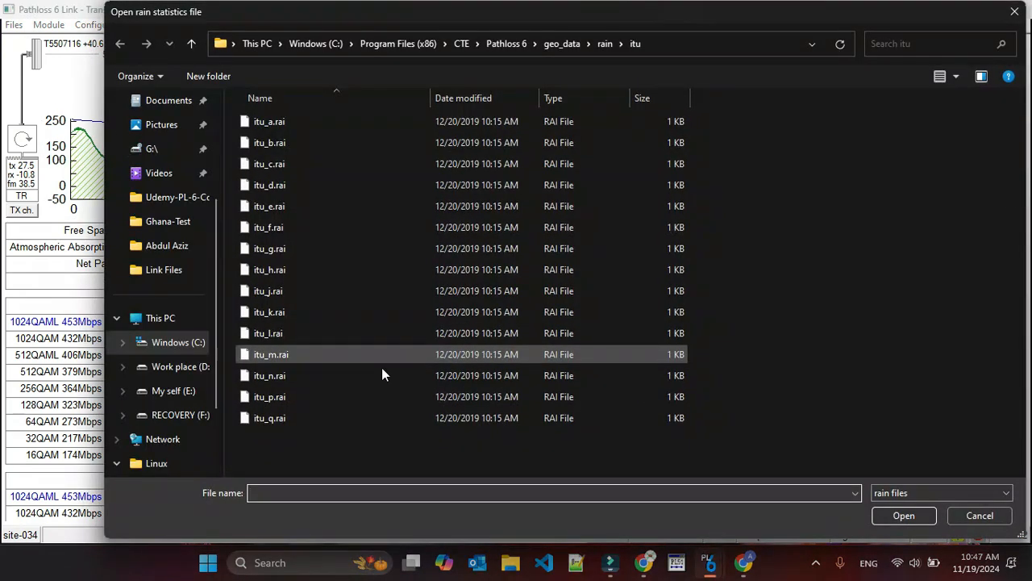
{"action": "double_click", "coordinate": [299, 411]}
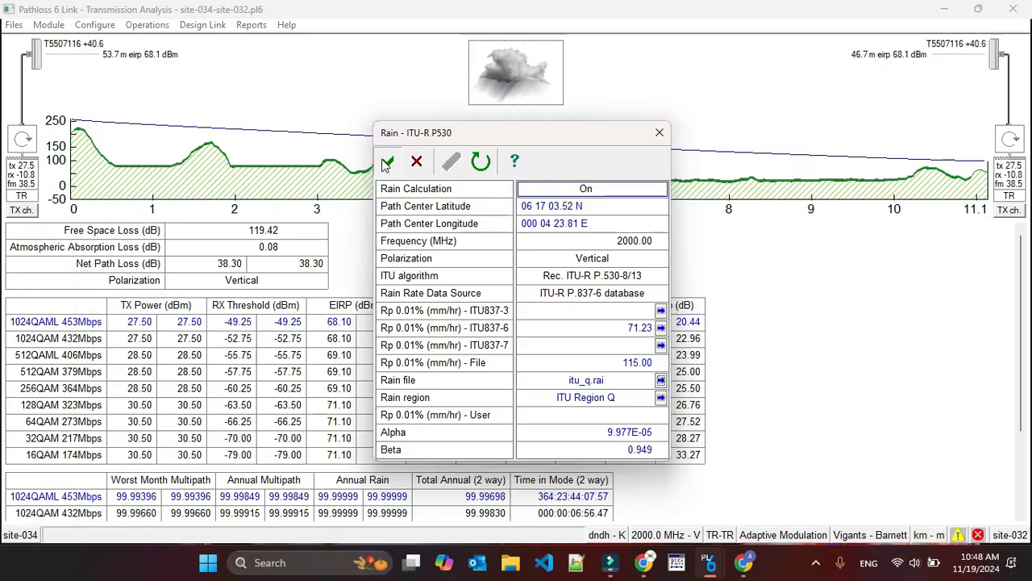
{"action": "left_click", "coordinate": [387, 162]}
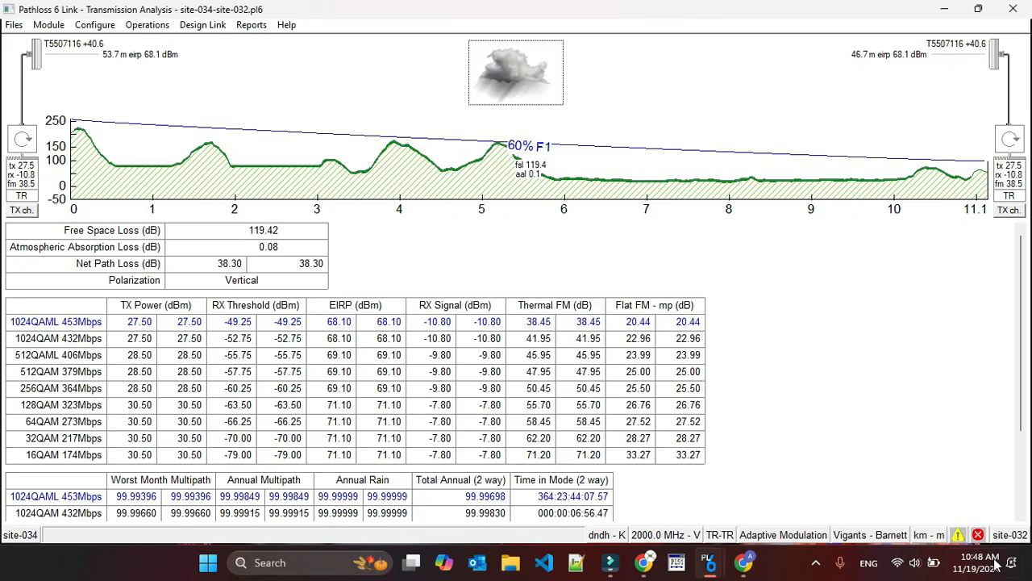
Check the link design's error list and its warning list.
{"action": "left_click", "coordinate": [978, 534]}
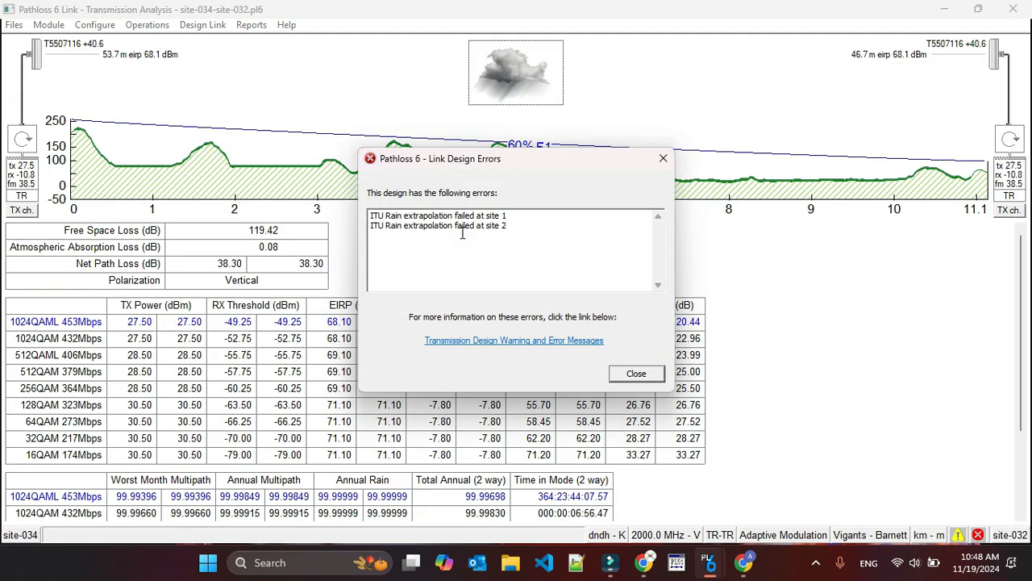
{"action": "left_click", "coordinate": [636, 373]}
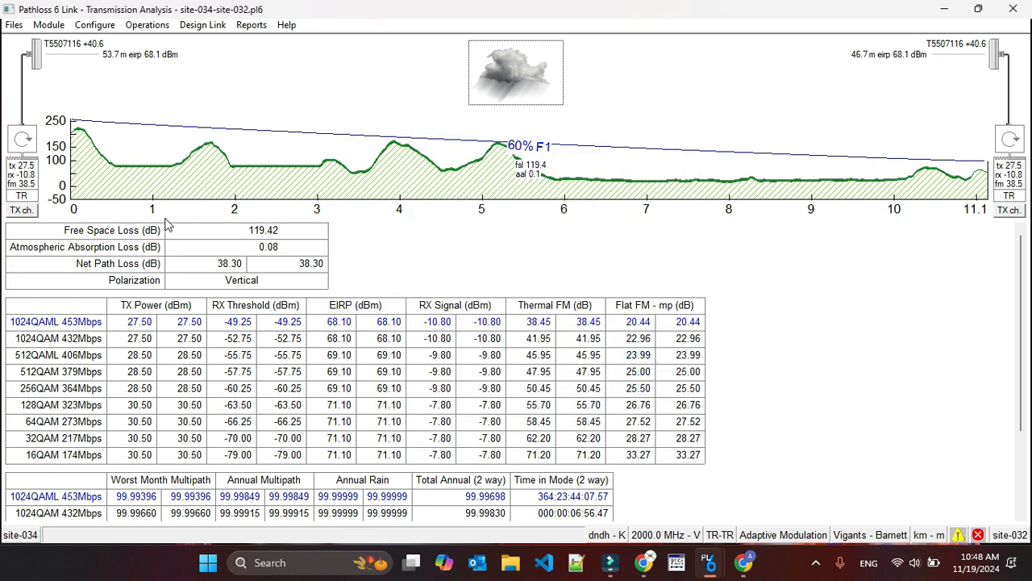
{"action": "left_click", "coordinate": [959, 534]}
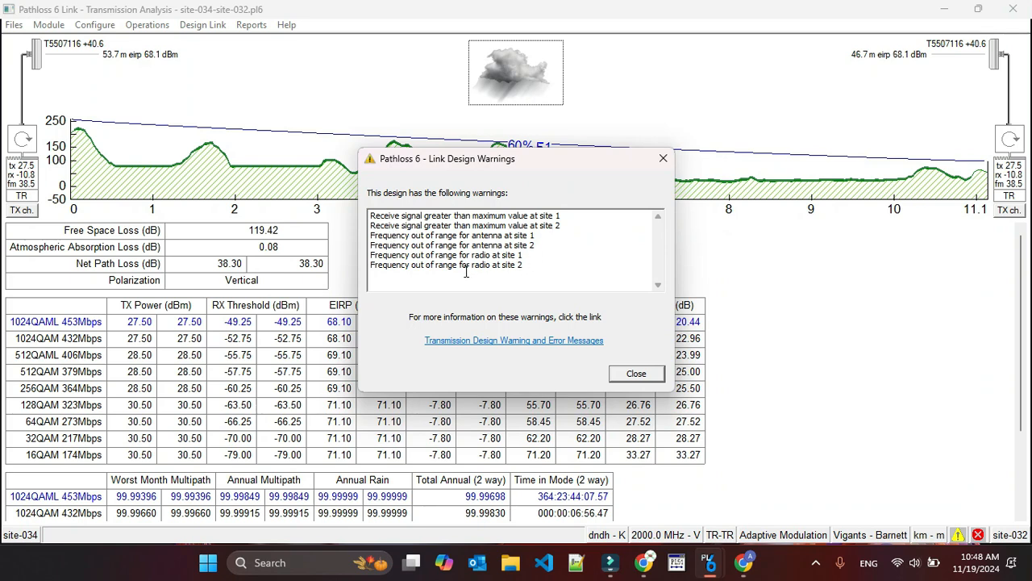
{"action": "left_click", "coordinate": [634, 373]}
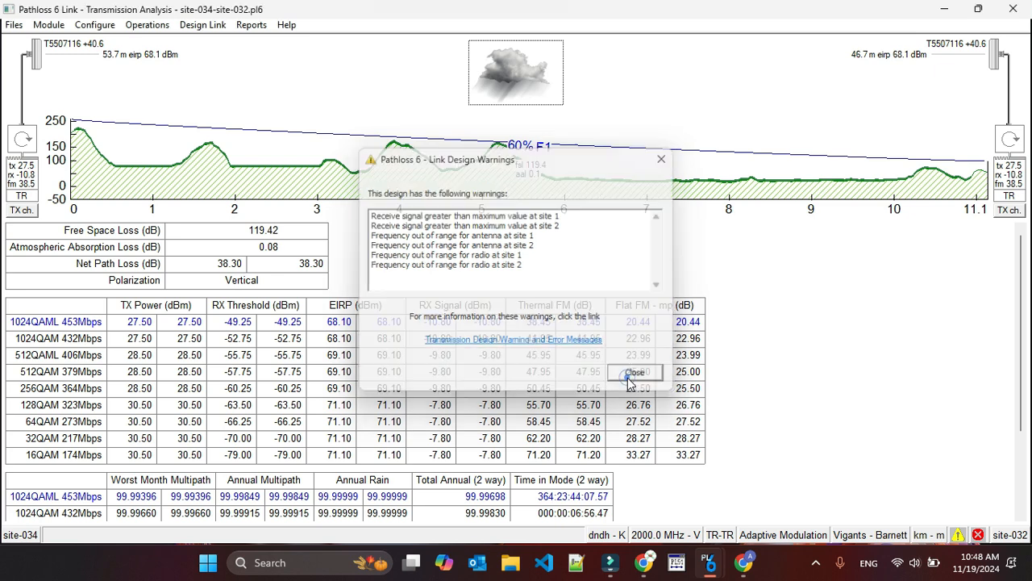
Examine the link's channel table and the antenna and radio data assigned to both sites.
{"action": "left_click", "coordinate": [20, 209]}
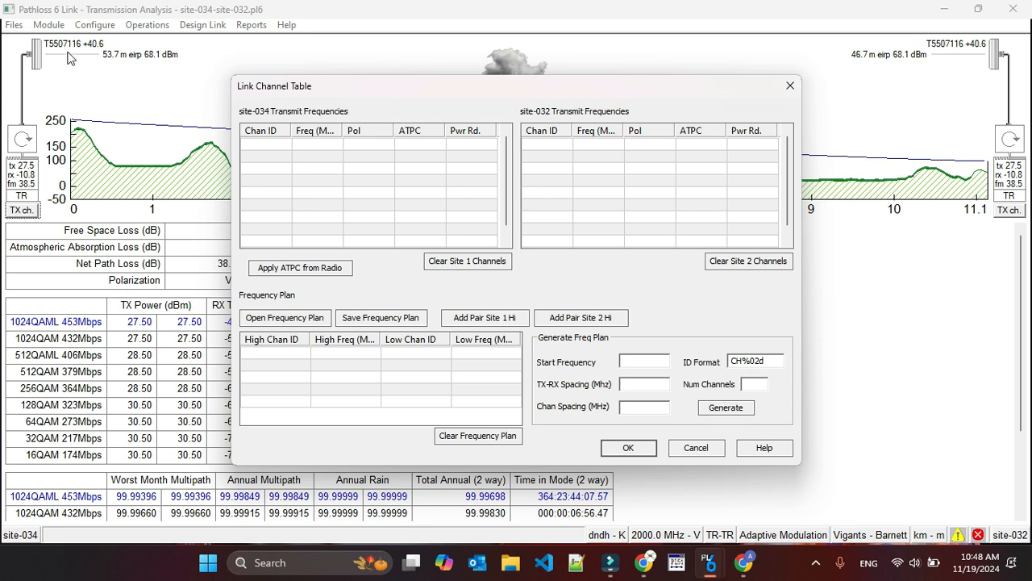
{"action": "left_click", "coordinate": [790, 86]}
{"action": "double_click", "coordinate": [34, 64]}
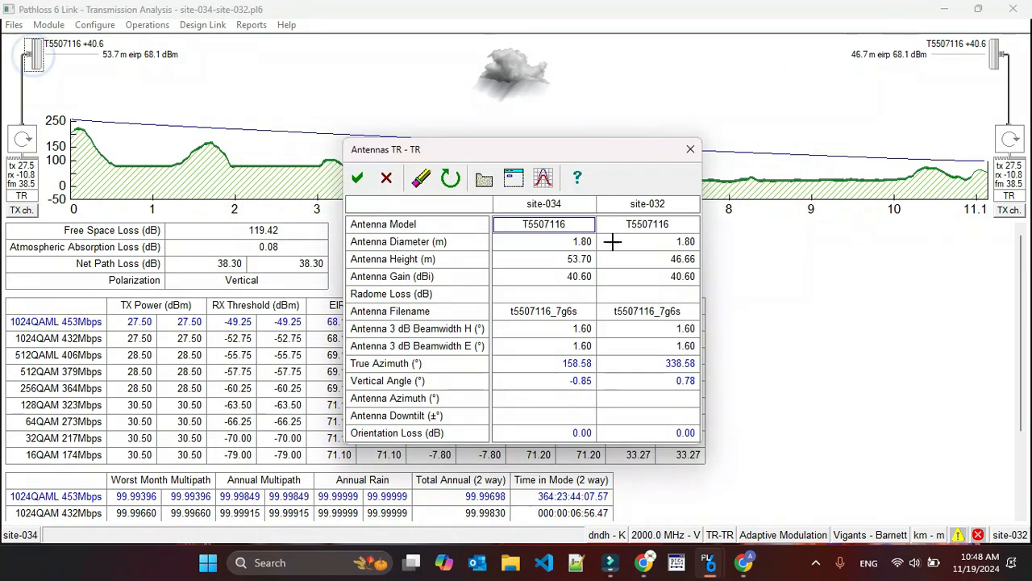
{"action": "left_click", "coordinate": [513, 175]}
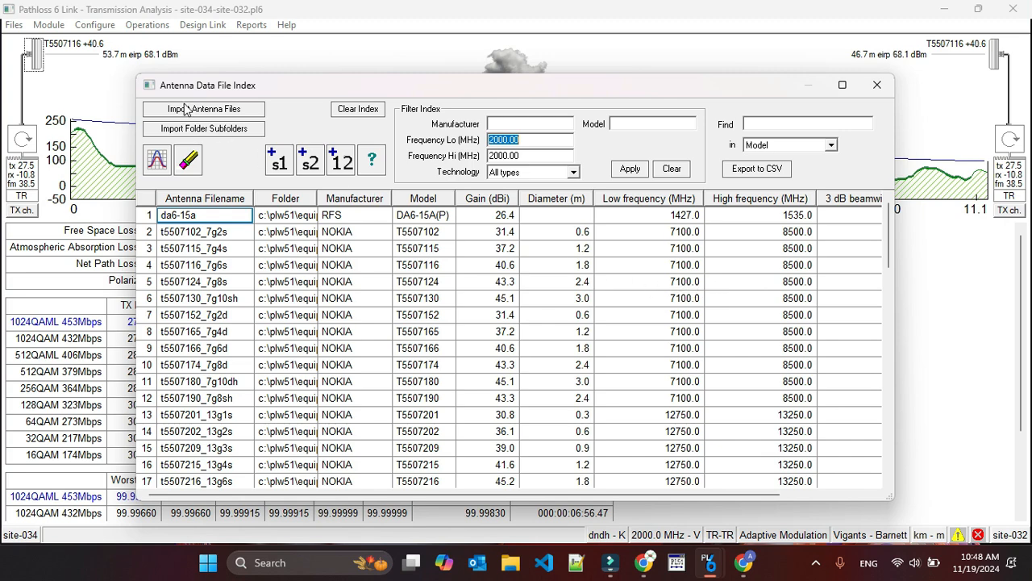
{"action": "left_click", "coordinate": [877, 85]}
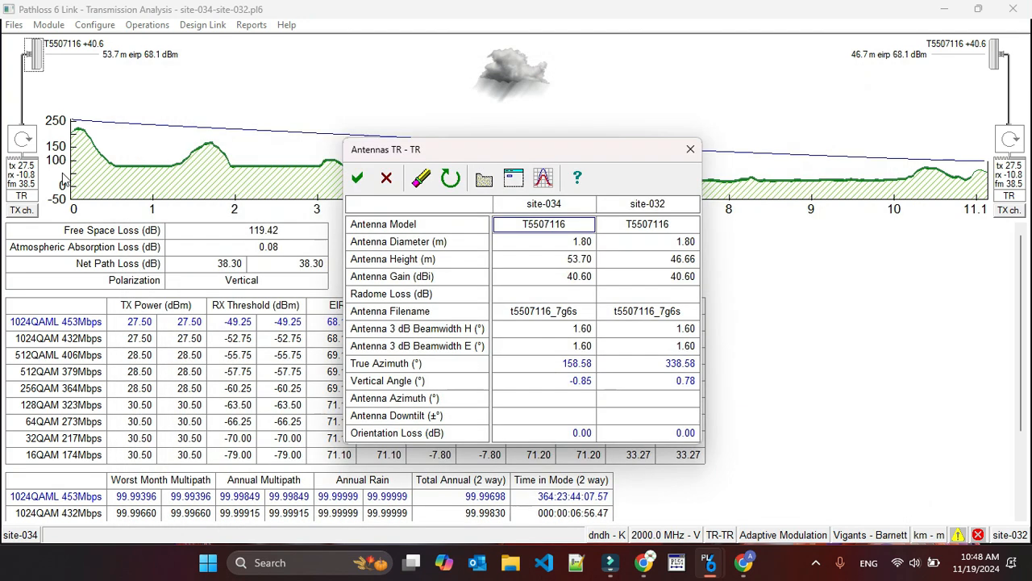
{"action": "left_click", "coordinate": [360, 172]}
{"action": "double_click", "coordinate": [25, 178]}
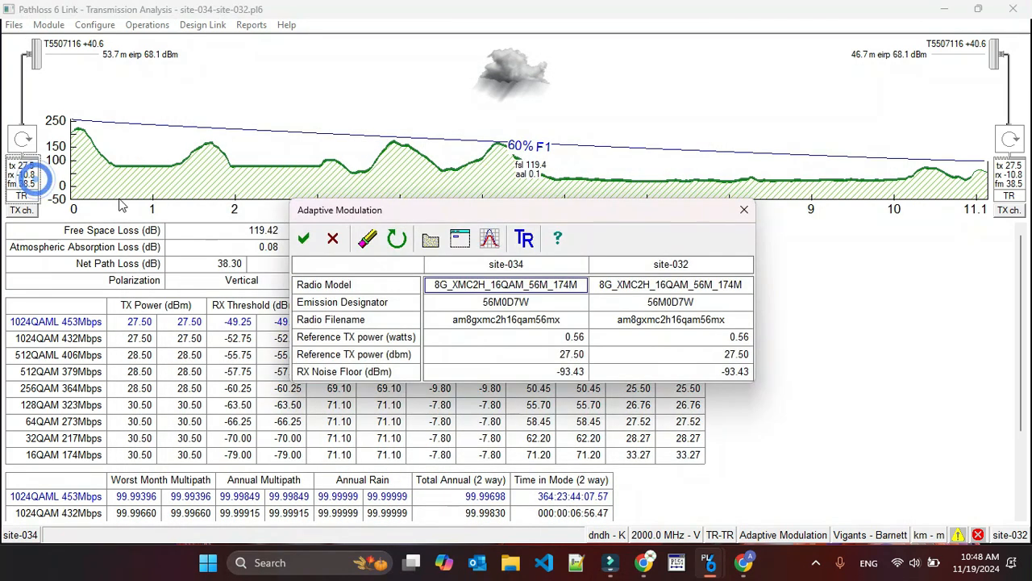
{"action": "left_click", "coordinate": [743, 210]}
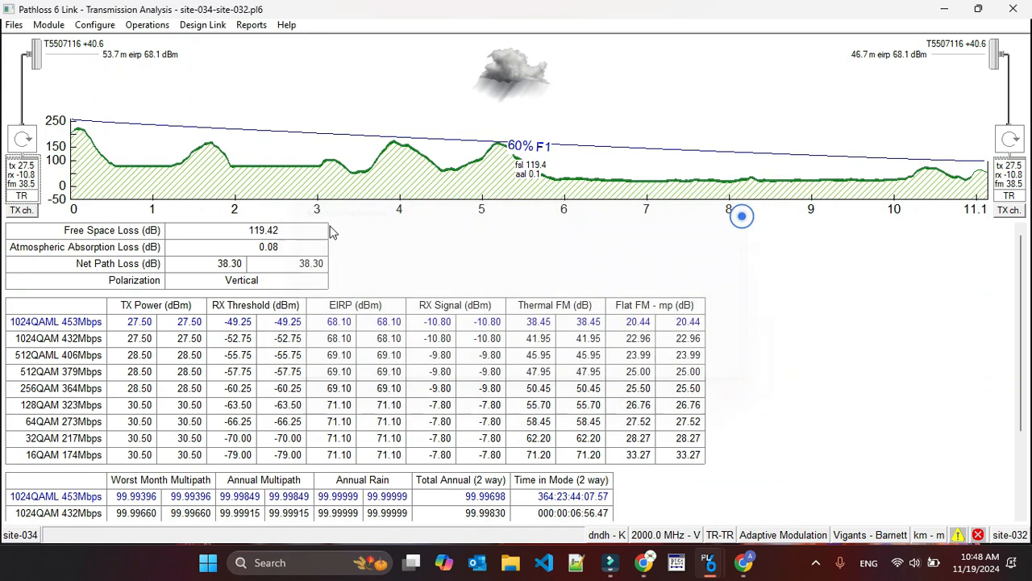
Try to assign channel 1 at 8000 MHz to site-034 and channel 1l at 7500 MHz to site-032, and recheck the design warnings.
{"action": "left_click", "coordinate": [30, 212]}
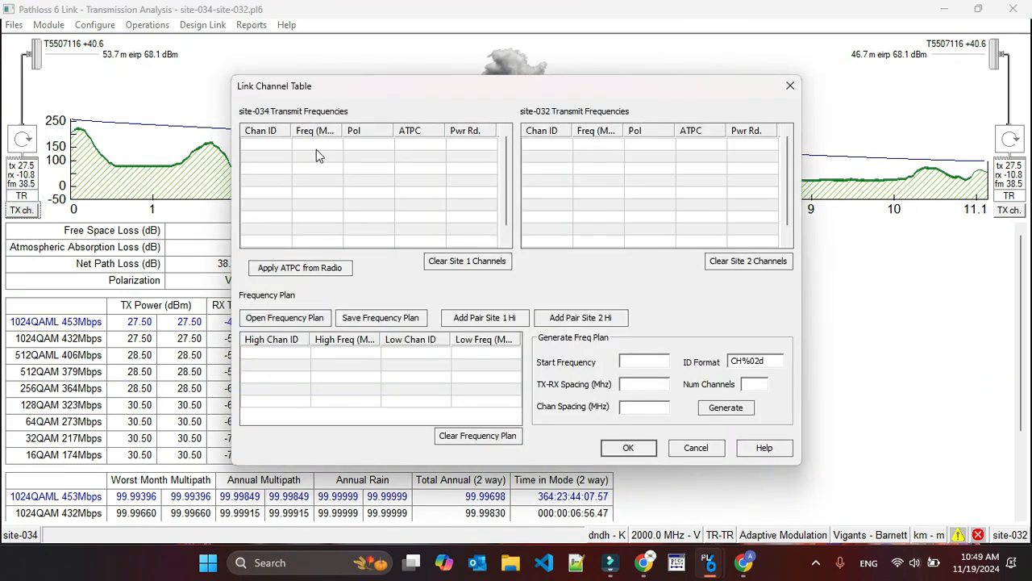
{"action": "left_click", "coordinate": [316, 147]}
{"action": "left_click", "coordinate": [249, 144]}
{"action": "type", "text": "1"}
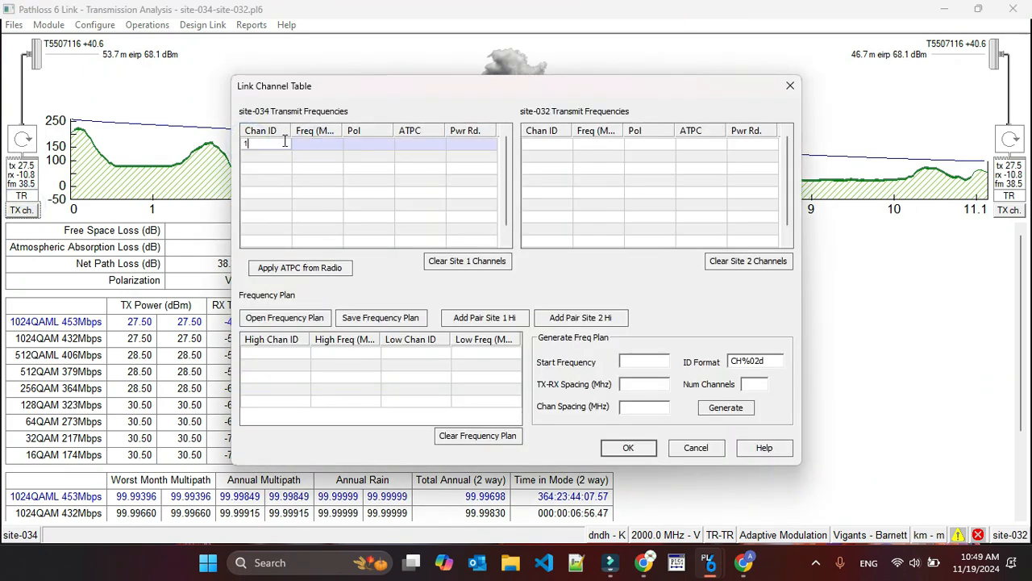
{"action": "left_click", "coordinate": [312, 144]}
{"action": "type", "text": "800"}
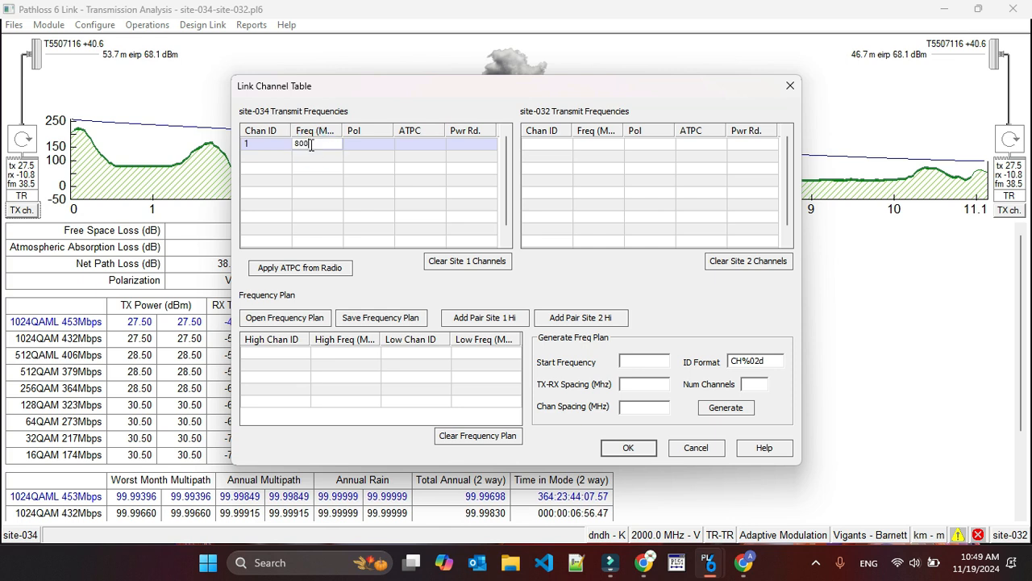
{"action": "type", "text": "0"}
{"action": "left_click", "coordinate": [554, 145]}
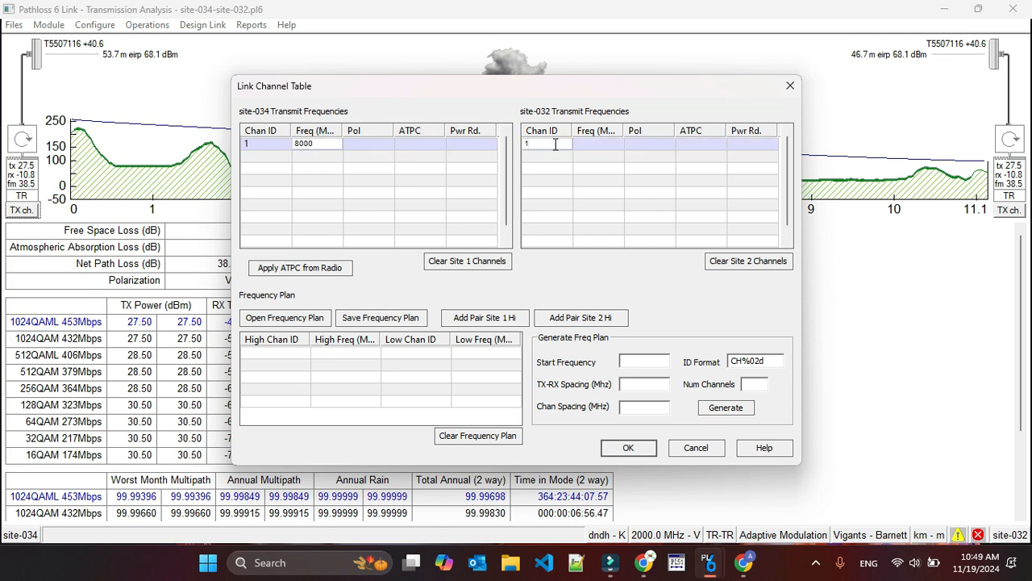
{"action": "left_click", "coordinate": [646, 150]}
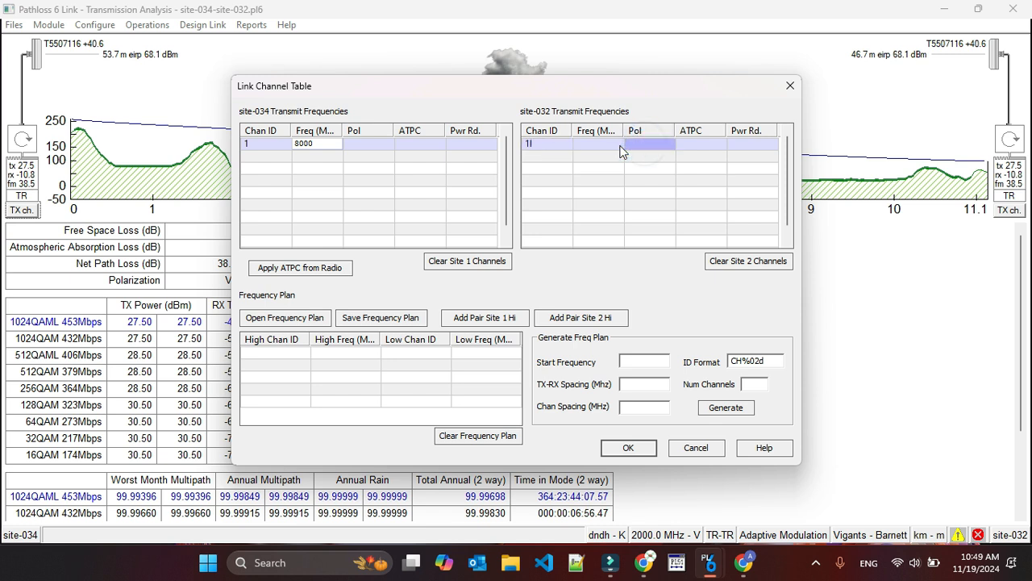
{"action": "left_click", "coordinate": [618, 149]}
{"action": "type", "text": "7500"}
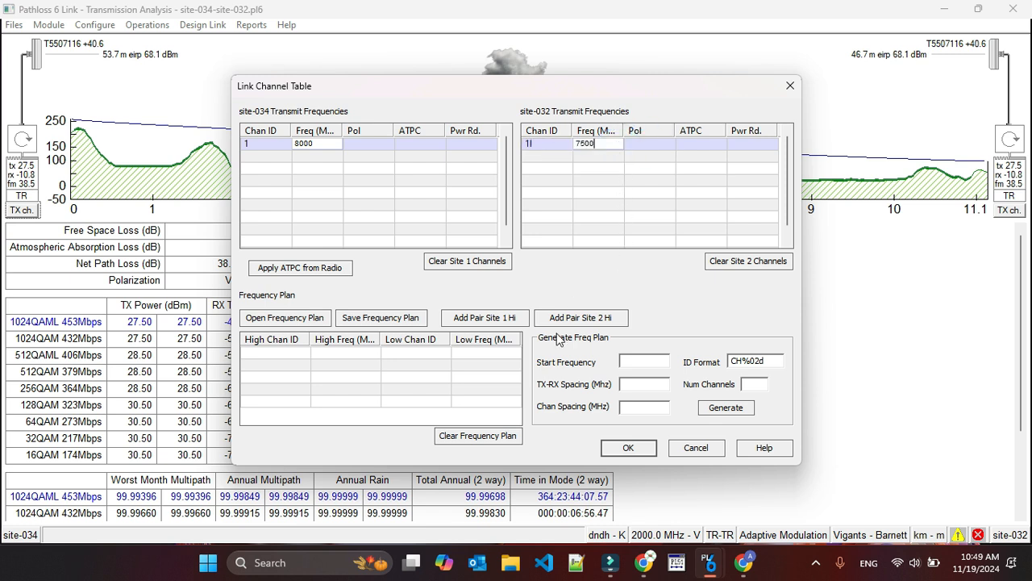
{"action": "left_click", "coordinate": [621, 450]}
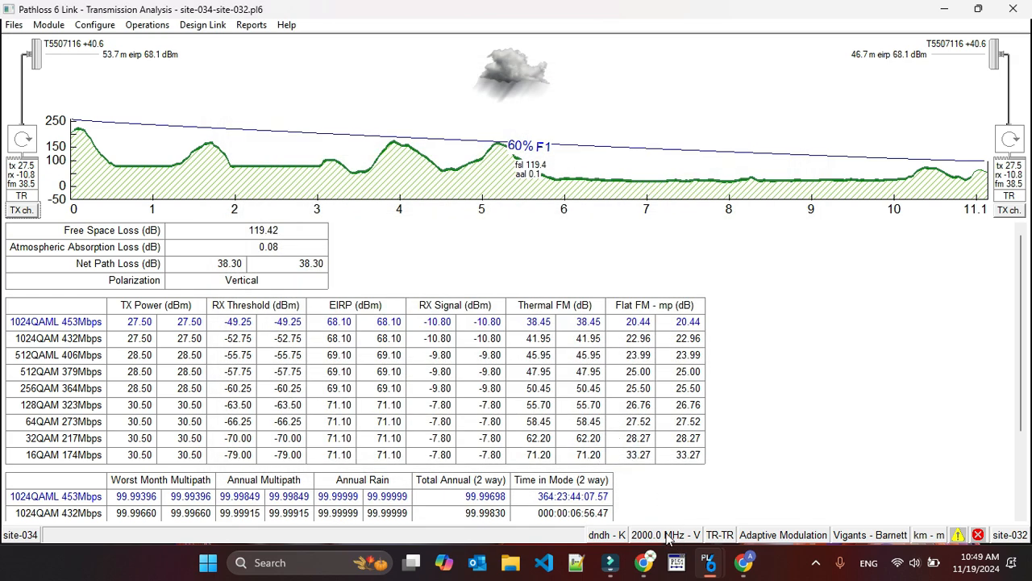
{"action": "left_click", "coordinate": [960, 534]}
{"action": "left_click", "coordinate": [642, 375]}
Add transmit channel 1h at 8000 MHz for site-034 in the link channel table.
{"action": "left_click", "coordinate": [24, 211]}
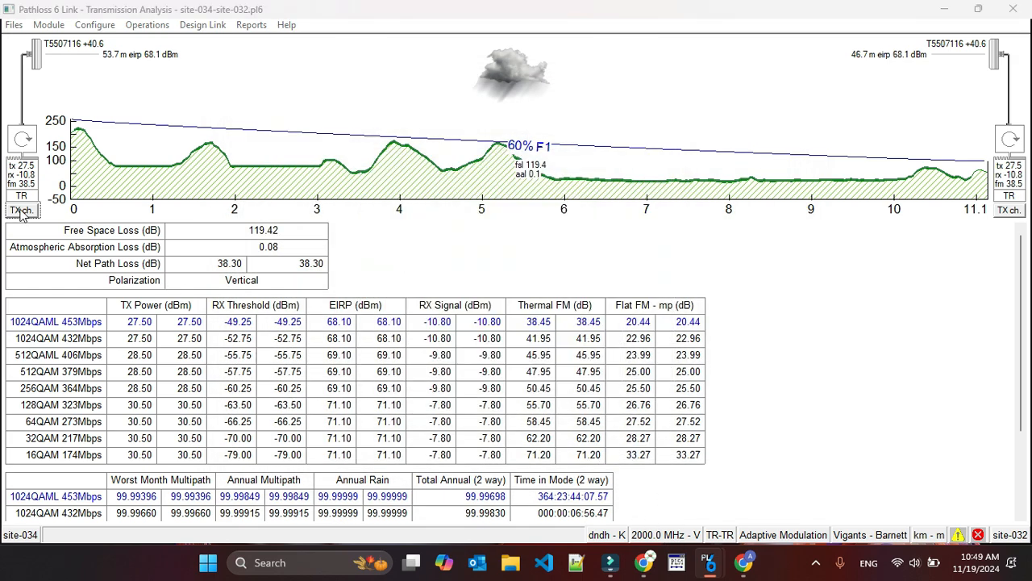
{"action": "left_click", "coordinate": [316, 147]}
{"action": "left_click", "coordinate": [263, 147]}
{"action": "type", "text": "1h"}
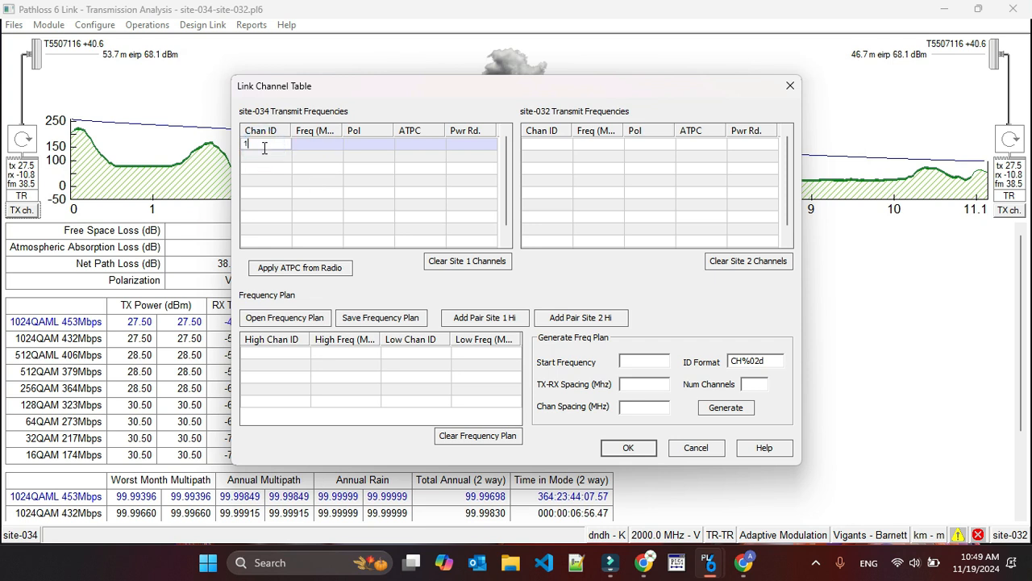
{"action": "left_click", "coordinate": [314, 142]}
{"action": "type", "text": "80"}
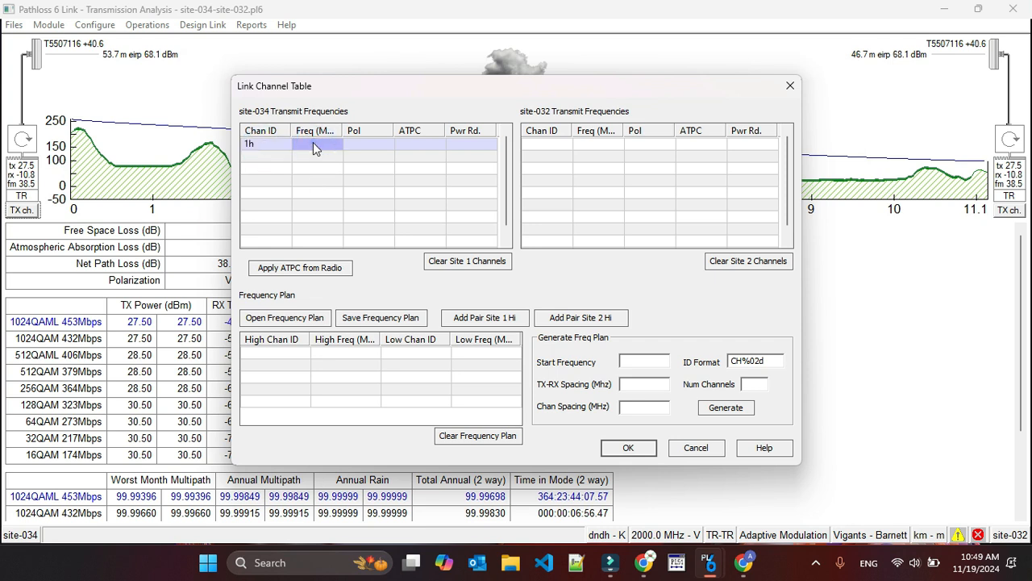
{"action": "type", "text": "0"}
{"action": "key", "text": "Return"}
Add transmit channel 1l at 7500 MHz for site-032, apply the channel table, and update the design frequency to the channel average.
{"action": "left_click", "coordinate": [550, 147]}
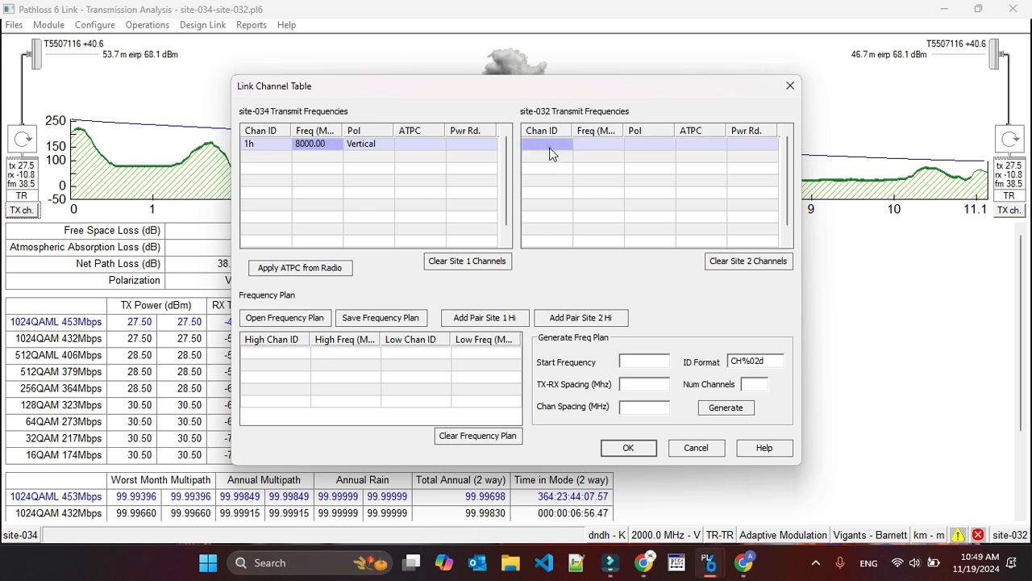
{"action": "type", "text": "1l"}
{"action": "left_click", "coordinate": [596, 147]}
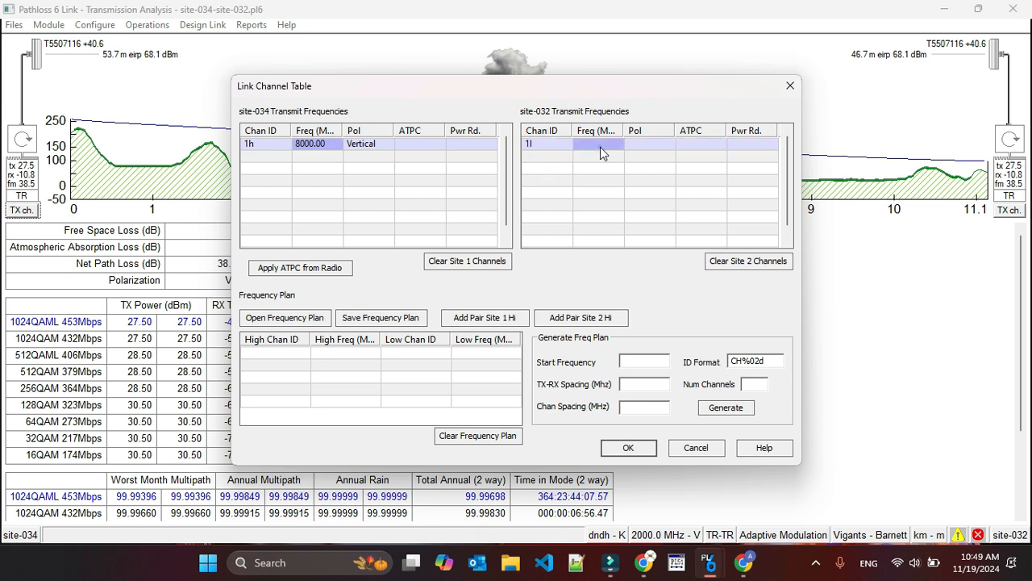
{"action": "type", "text": "7"}
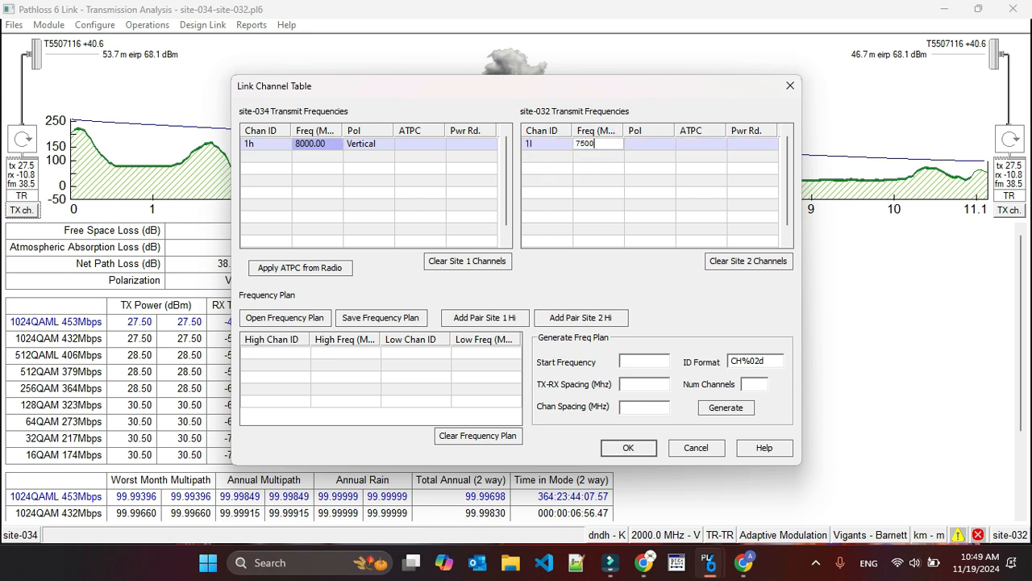
{"action": "type", "text": "500"}
{"action": "left_click", "coordinate": [594, 214]}
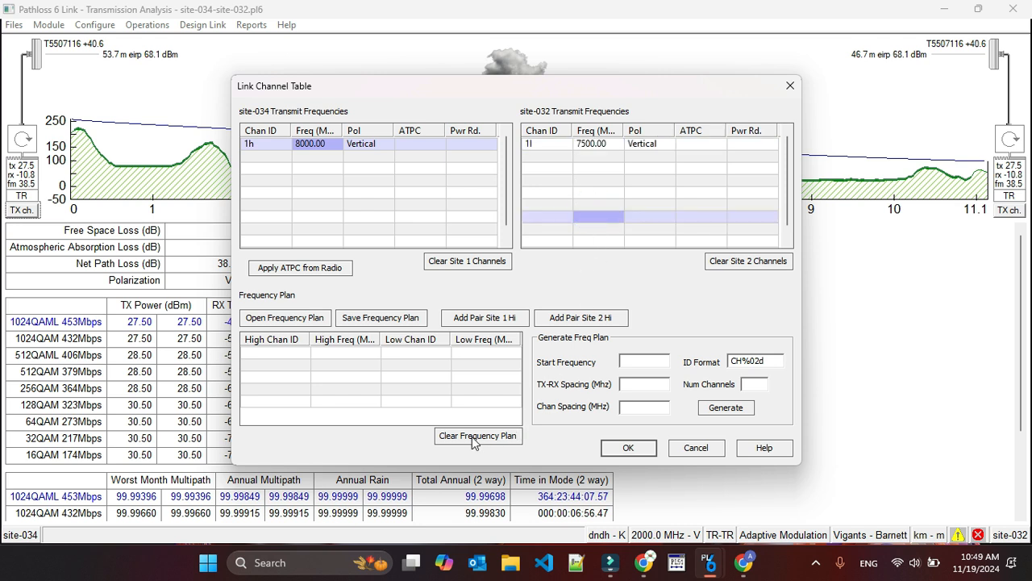
{"action": "left_click", "coordinate": [628, 449]}
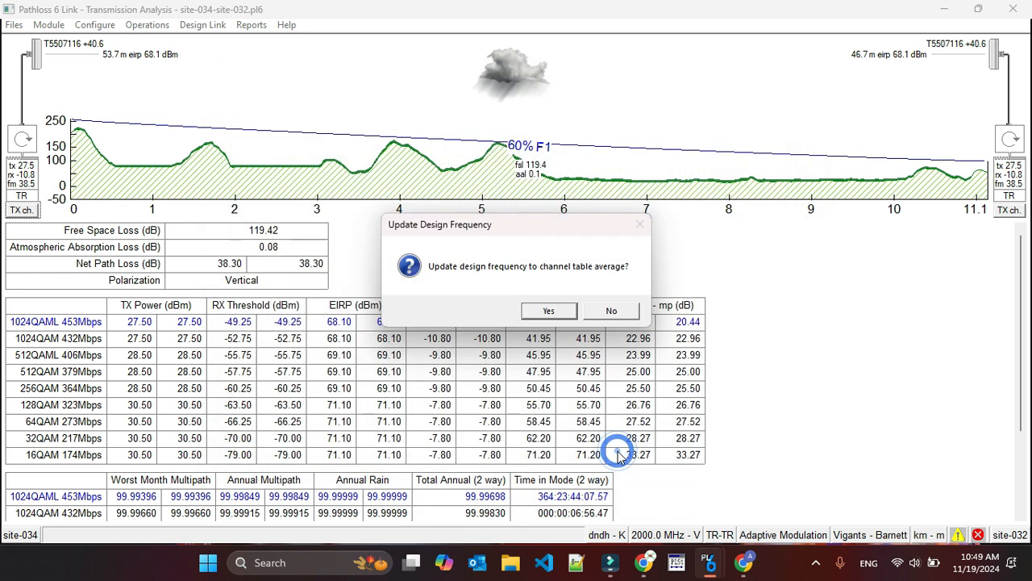
{"action": "left_click", "coordinate": [548, 311]}
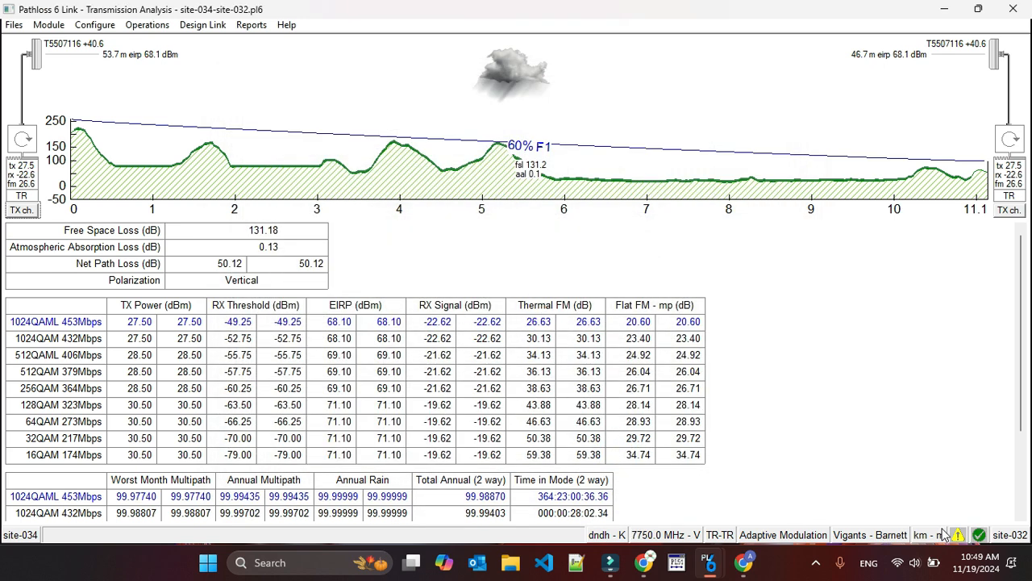
Check the link design's error status and read its warning list.
{"action": "left_click", "coordinate": [979, 535]}
{"action": "left_click", "coordinate": [958, 536]}
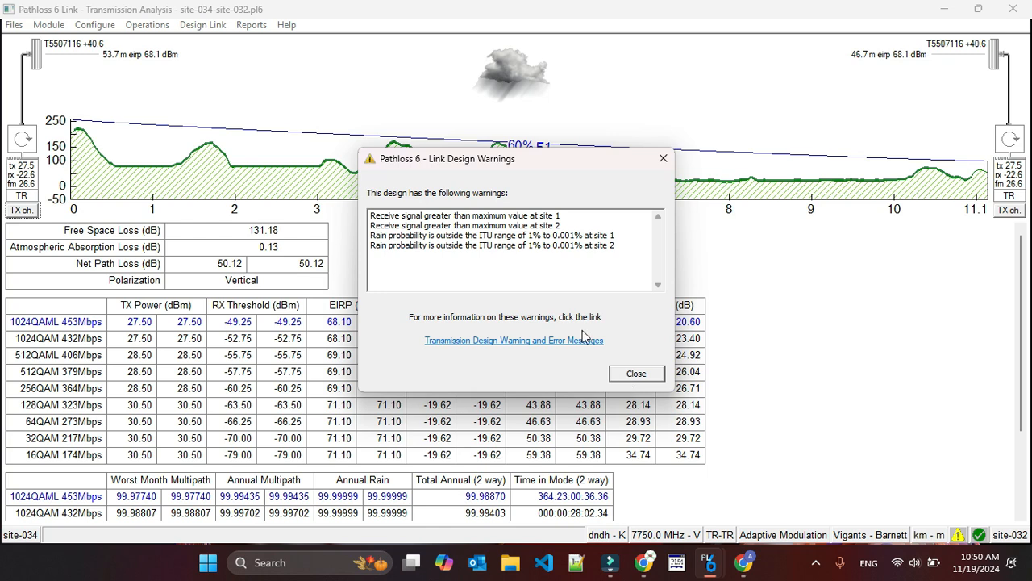
{"action": "left_click", "coordinate": [635, 373]}
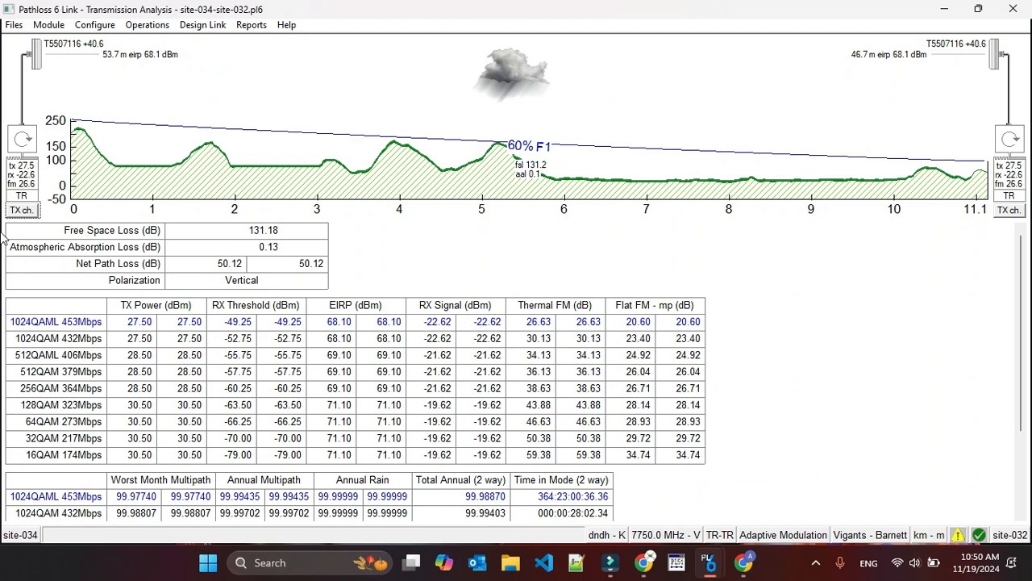
In the adaptive modulation radio parameters, set the user TX power at both sites to 15 dBm for the 1024QAML through 256QAM modes.
{"action": "left_click", "coordinate": [20, 185]}
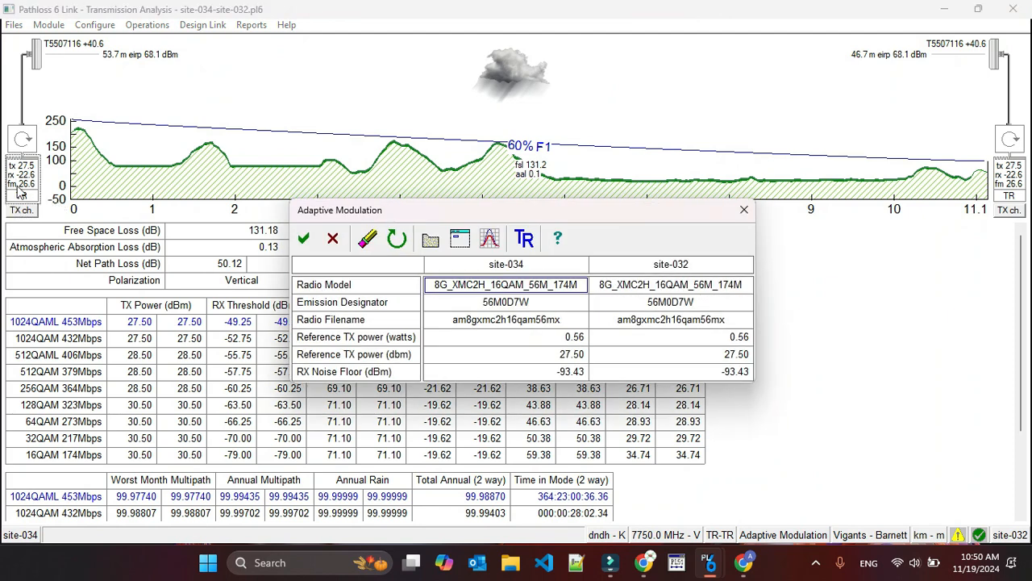
{"action": "left_click", "coordinate": [521, 246]}
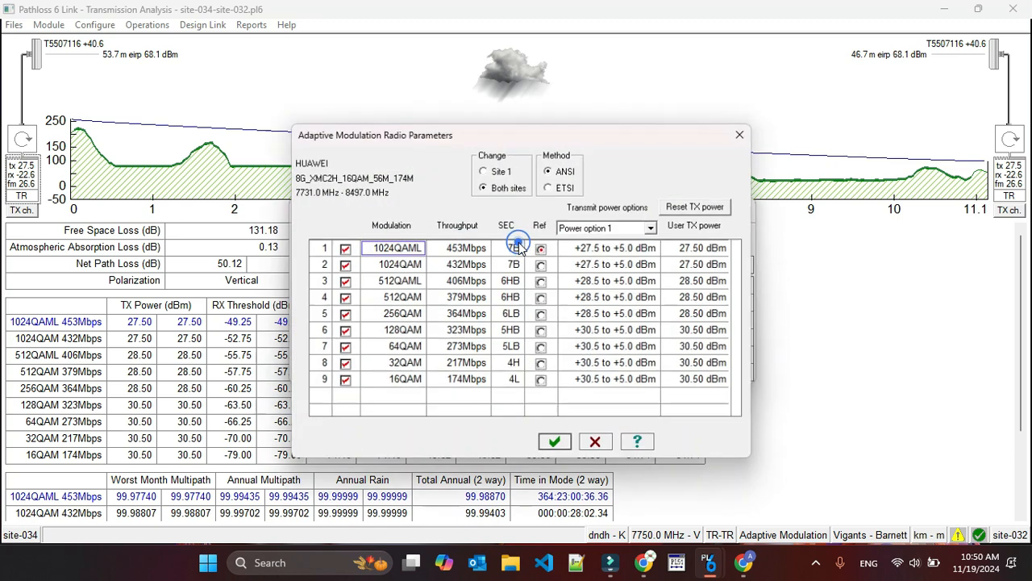
{"action": "left_click", "coordinate": [692, 250]}
{"action": "left_click", "coordinate": [692, 250]}
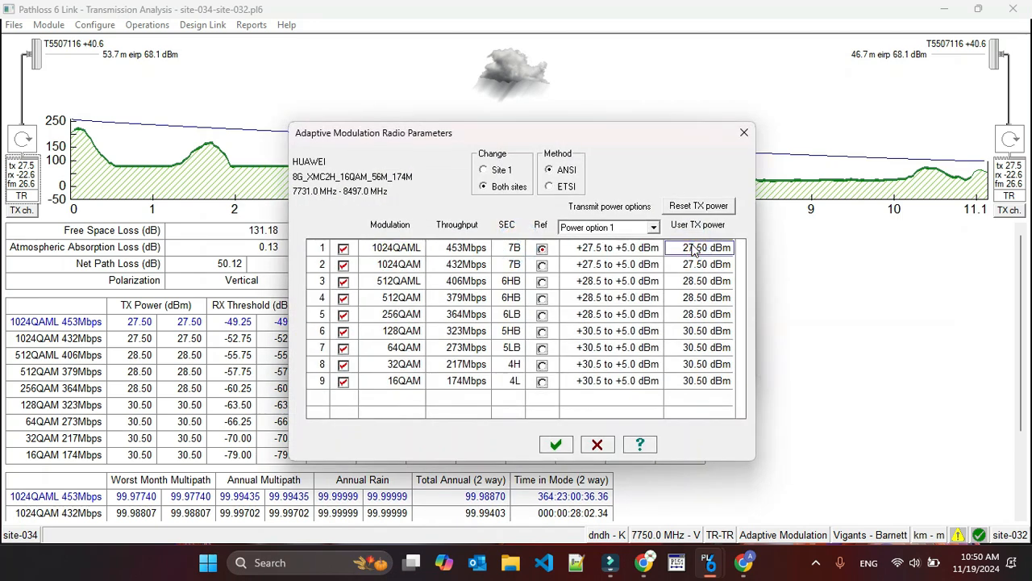
{"action": "type", "text": "15"}
{"action": "left_click", "coordinate": [708, 266]}
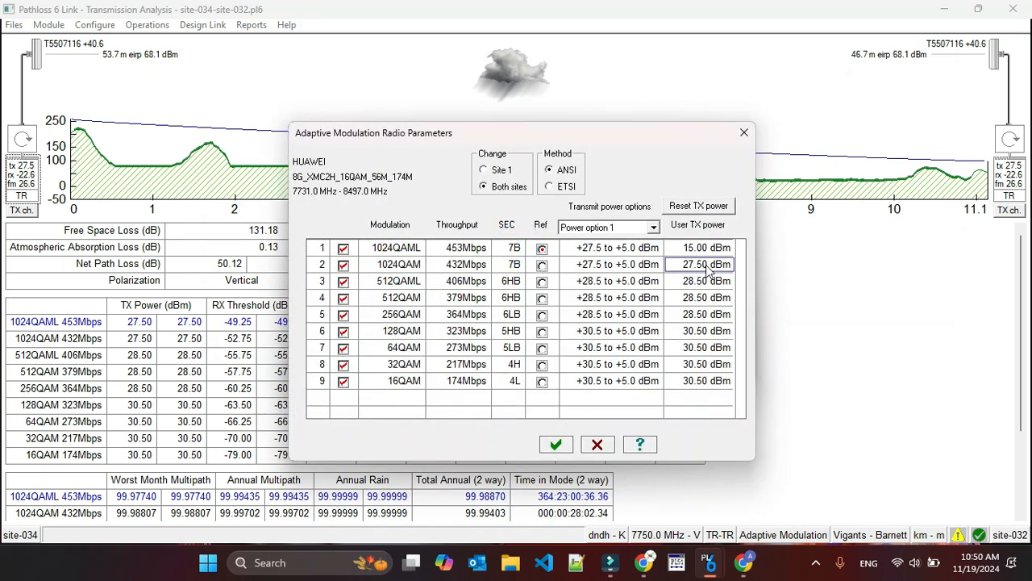
{"action": "type", "text": "15"}
{"action": "left_click", "coordinate": [704, 284]}
{"action": "type", "text": "15"}
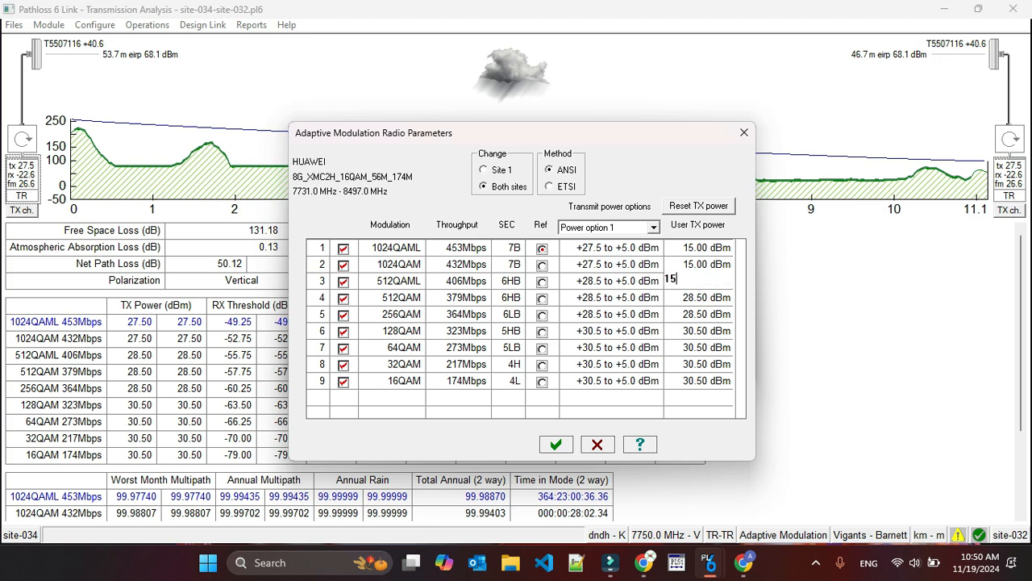
{"action": "left_click", "coordinate": [701, 298]}
{"action": "type", "text": "15"}
{"action": "left_click", "coordinate": [699, 315]}
{"action": "type", "text": "15"}
Enter a user TX power of 15 dBm for the 128QAM through 16QAM modes and apply the radio settings.
{"action": "left_click", "coordinate": [694, 330]}
{"action": "type", "text": "1"}
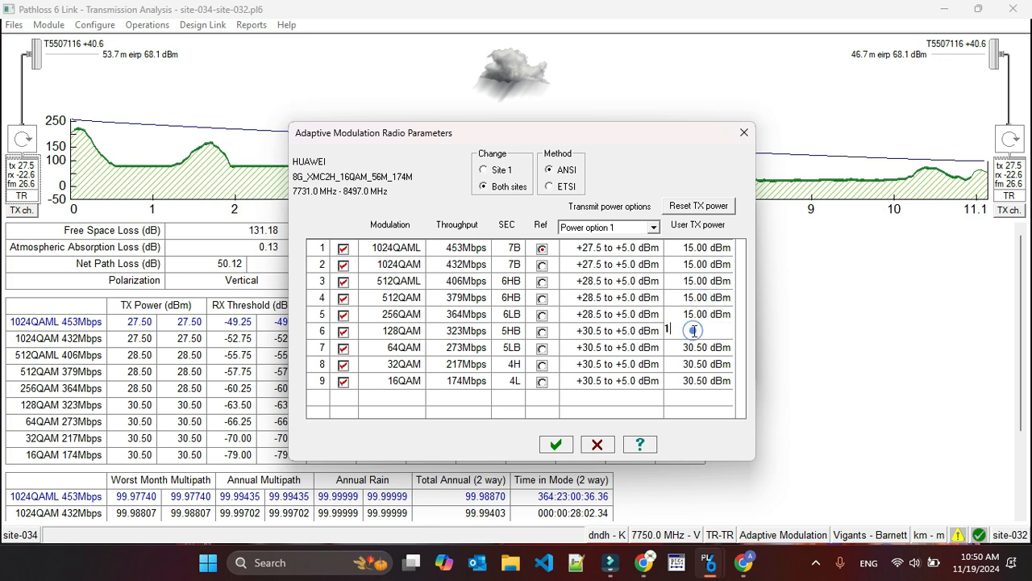
{"action": "type", "text": "5"}
{"action": "left_click", "coordinate": [694, 347]}
{"action": "type", "text": "15"}
{"action": "left_click", "coordinate": [692, 363]}
{"action": "type", "text": "15"}
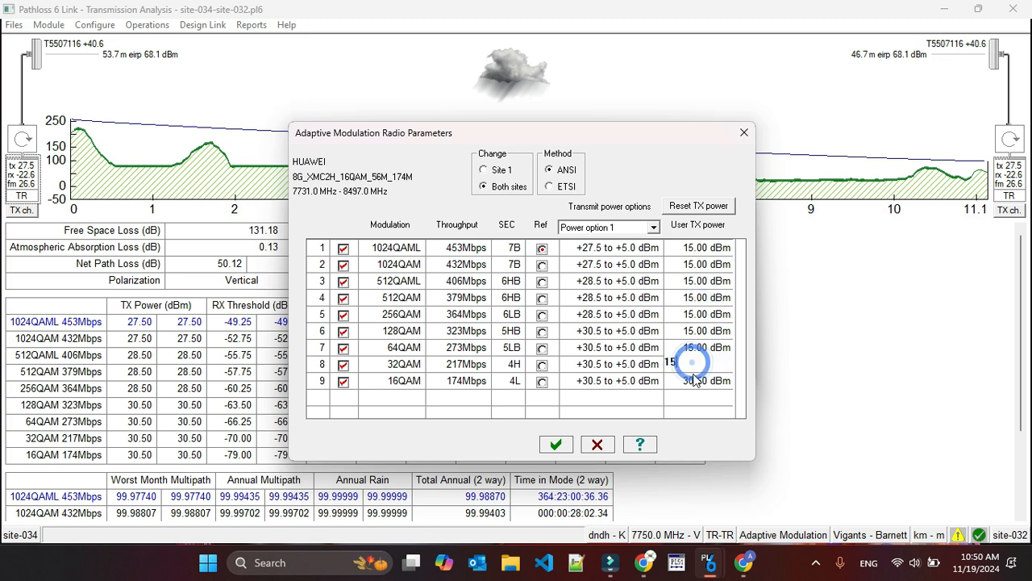
{"action": "left_click", "coordinate": [694, 380]}
{"action": "type", "text": "15"}
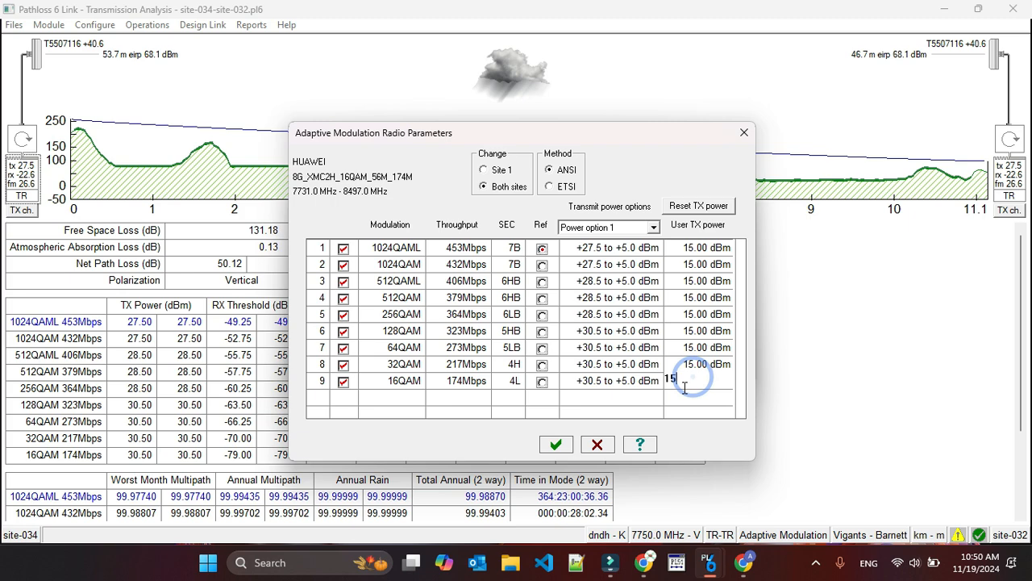
{"action": "left_click", "coordinate": [558, 446]}
{"action": "left_click", "coordinate": [301, 236]}
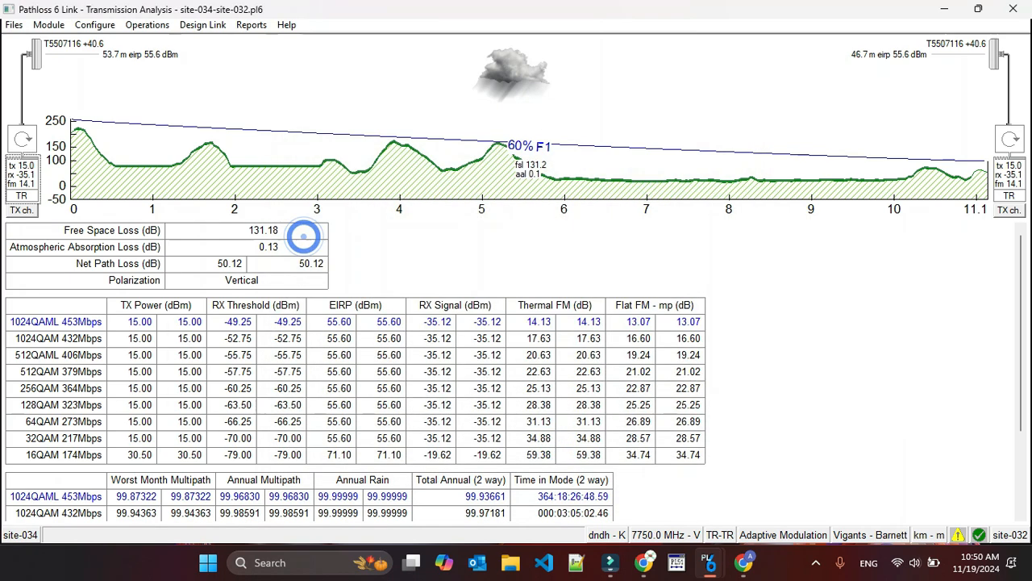
Recheck the link design warnings and review the updated signal, fade margin and availability results.
{"action": "left_click", "coordinate": [959, 536]}
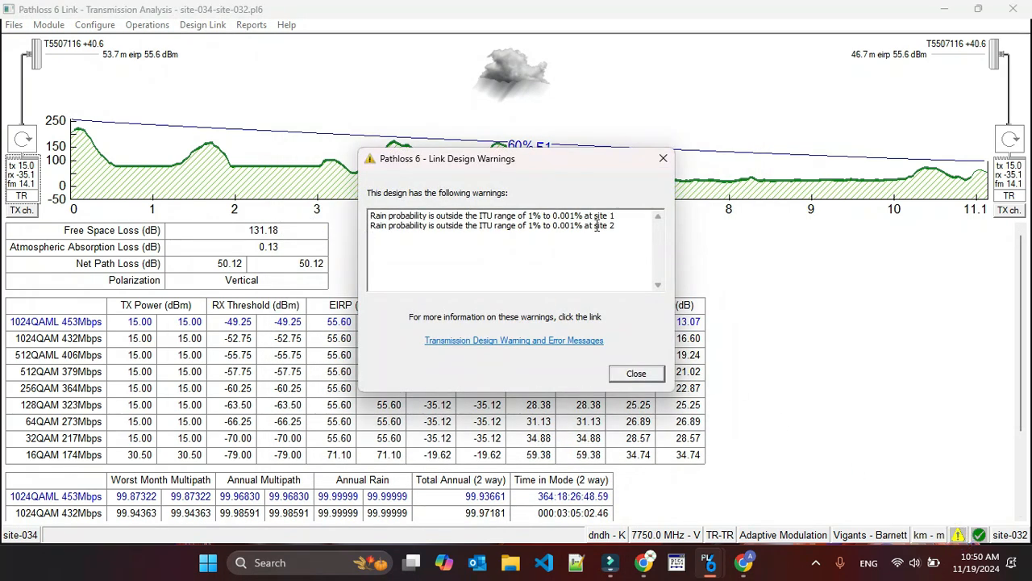
{"action": "left_click", "coordinate": [636, 373]}
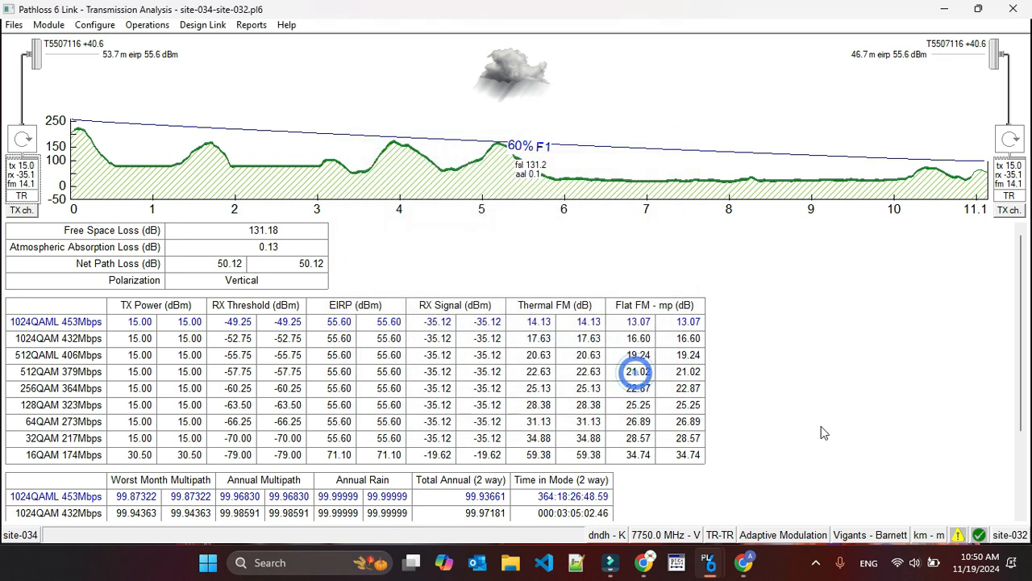
{"action": "scroll", "coordinate": [801, 452], "scroll_direction": "down", "scroll_amount": 1}
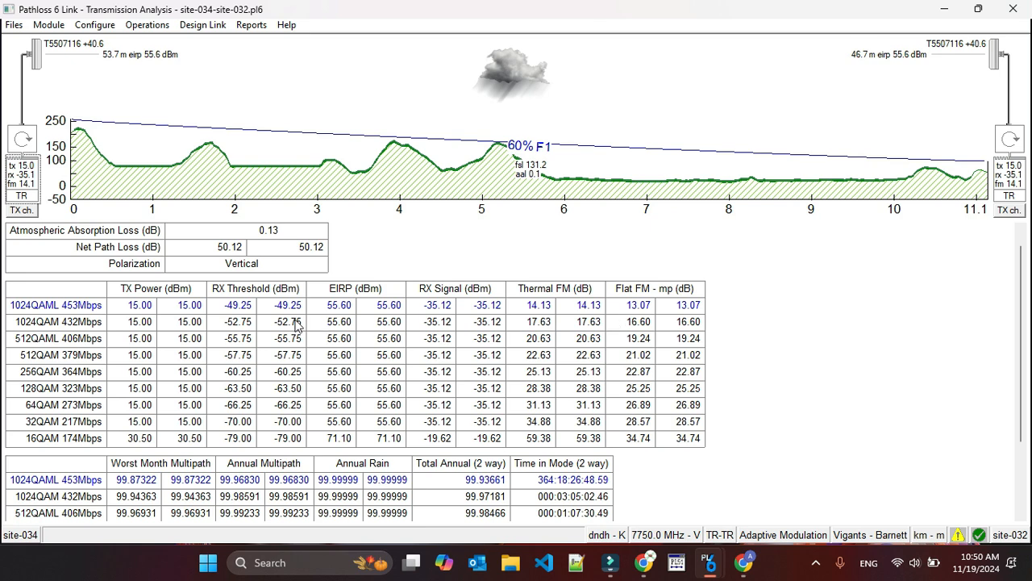
{"action": "scroll", "coordinate": [470, 446], "scroll_direction": "up", "scroll_amount": 1}
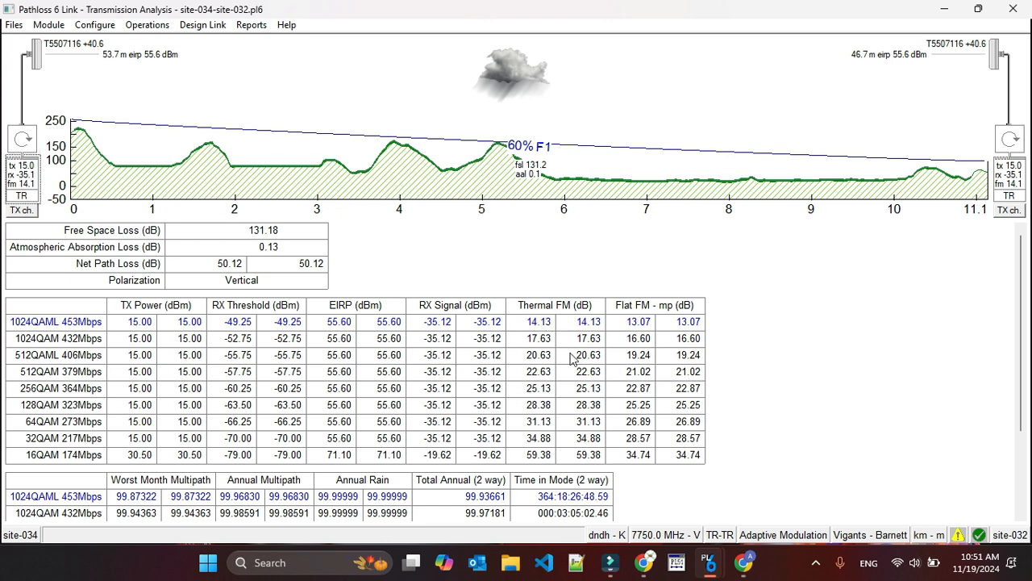
Switch the link to the Specular Reflections module and try the variable analysis using a reflective plane.
{"action": "left_click", "coordinate": [51, 28]}
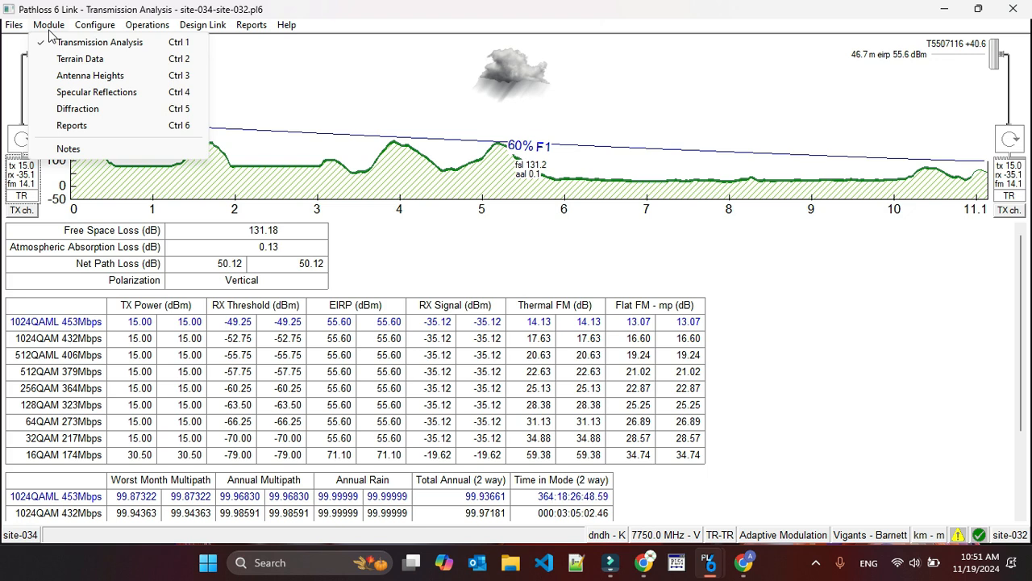
{"action": "left_click", "coordinate": [99, 93]}
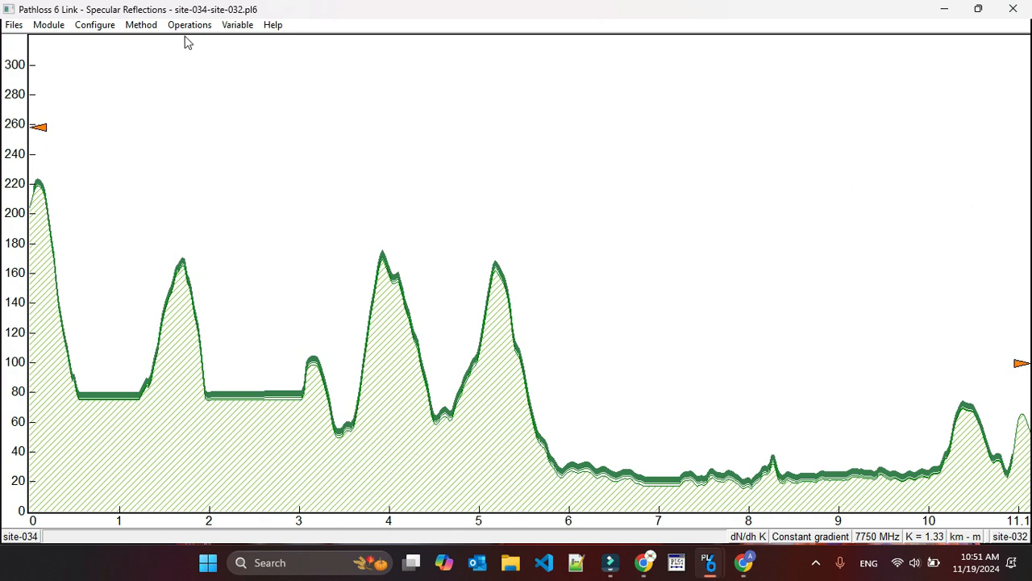
{"action": "left_click", "coordinate": [241, 25]}
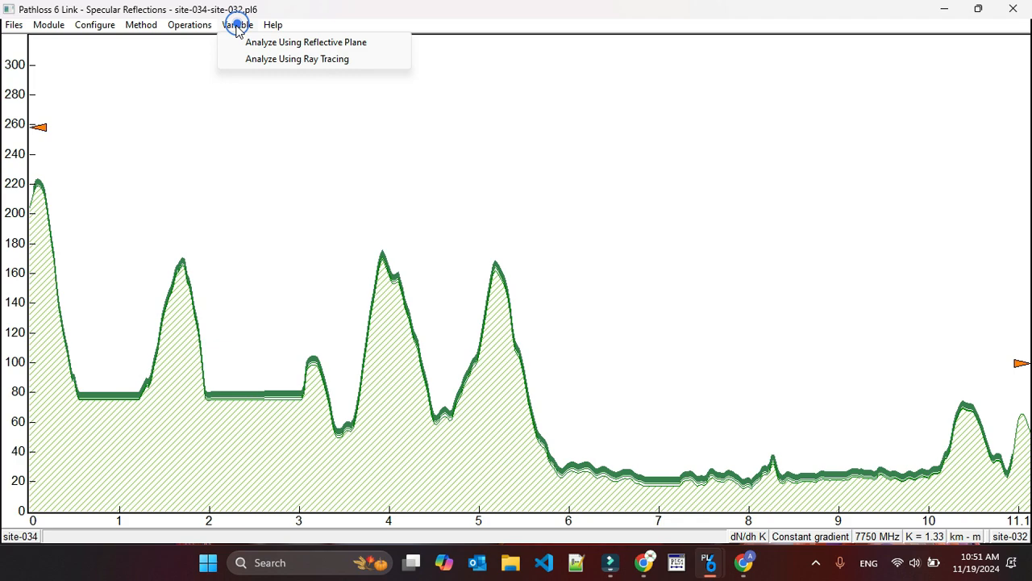
{"action": "left_click", "coordinate": [275, 49]}
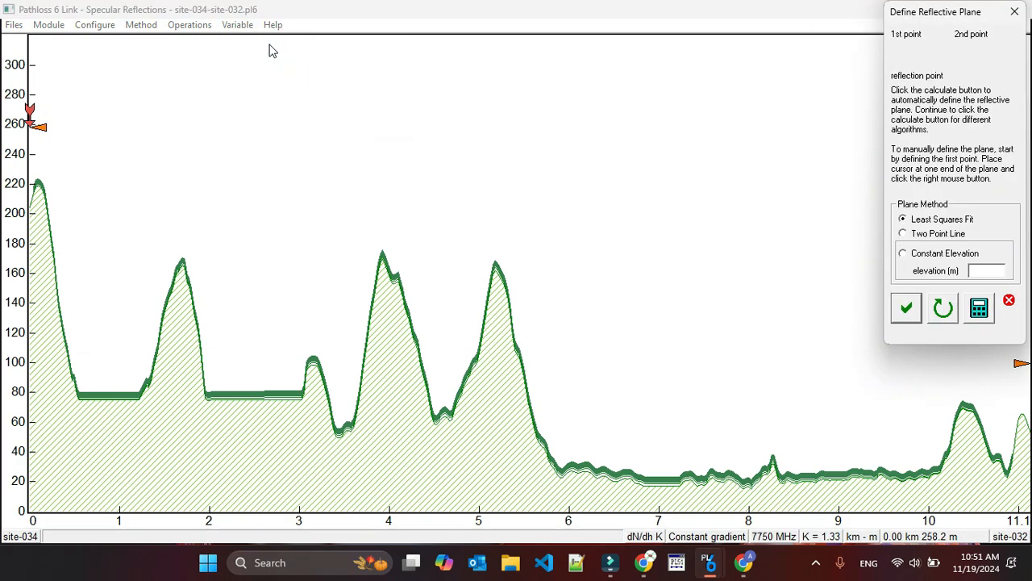
{"action": "left_click", "coordinate": [908, 308]}
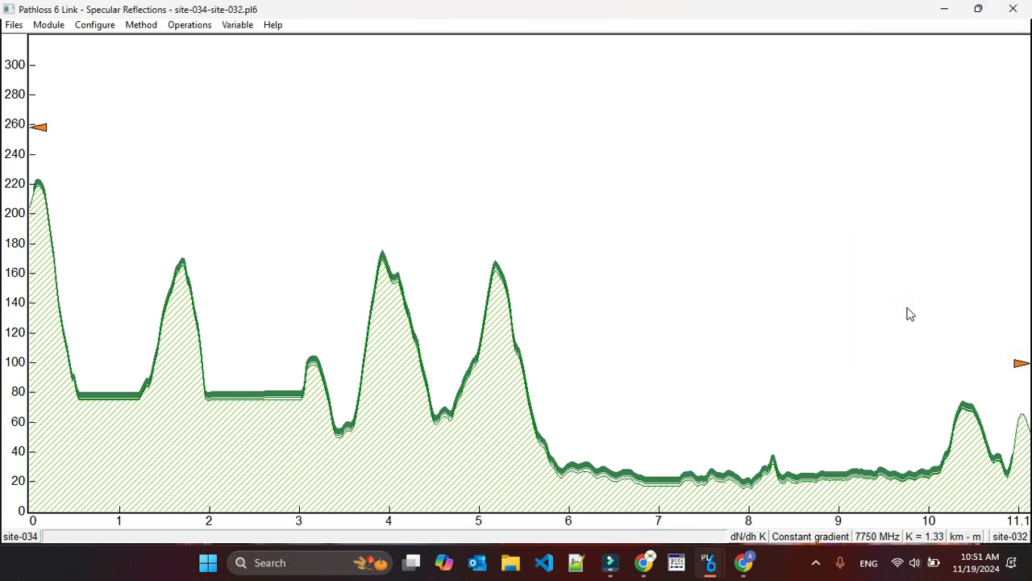
Run a constant gradient ray trace from site-034 with site 2 antenna heights from 5 to 50 m and double ground reflection.
{"action": "left_click", "coordinate": [142, 25]}
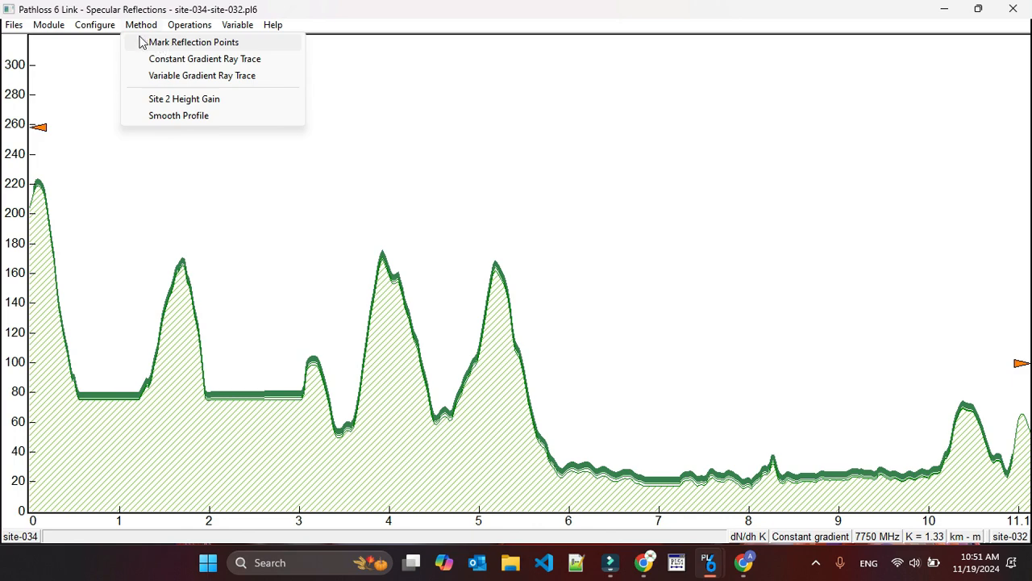
{"action": "left_click", "coordinate": [185, 62]}
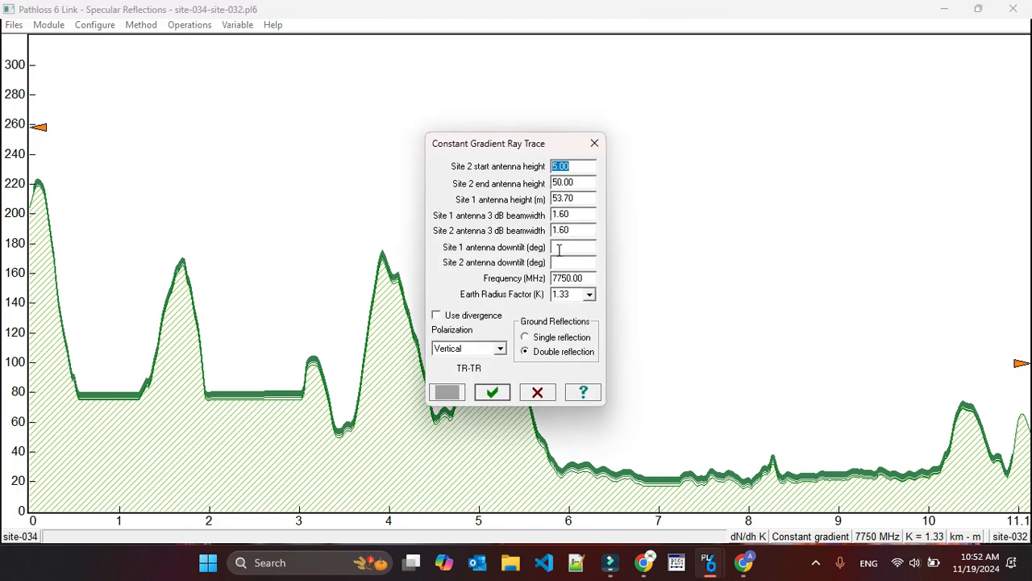
{"action": "left_click", "coordinate": [492, 392]}
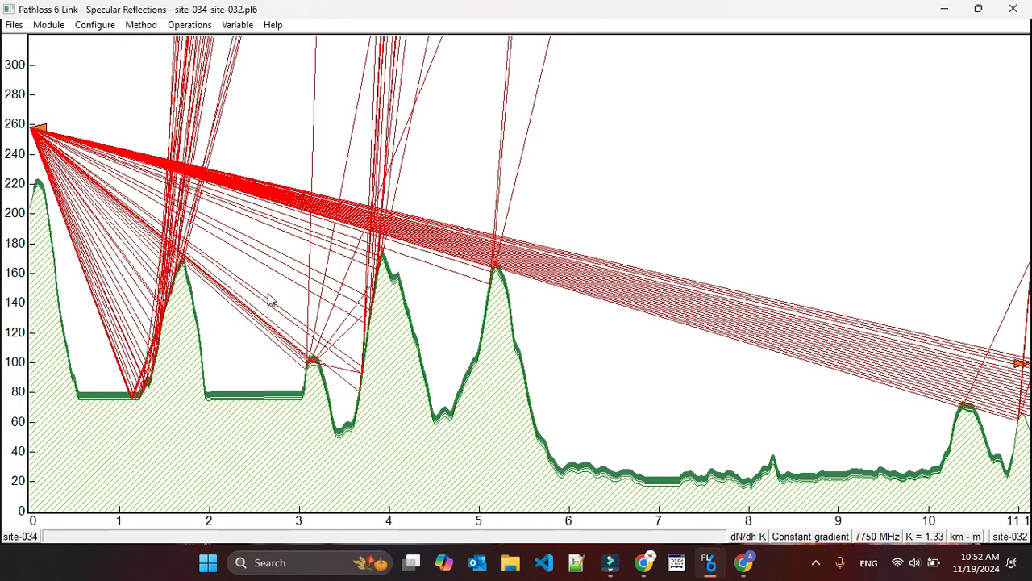
Reverse the reflection profile so that the path starts at site-032.
{"action": "left_click", "coordinate": [236, 25]}
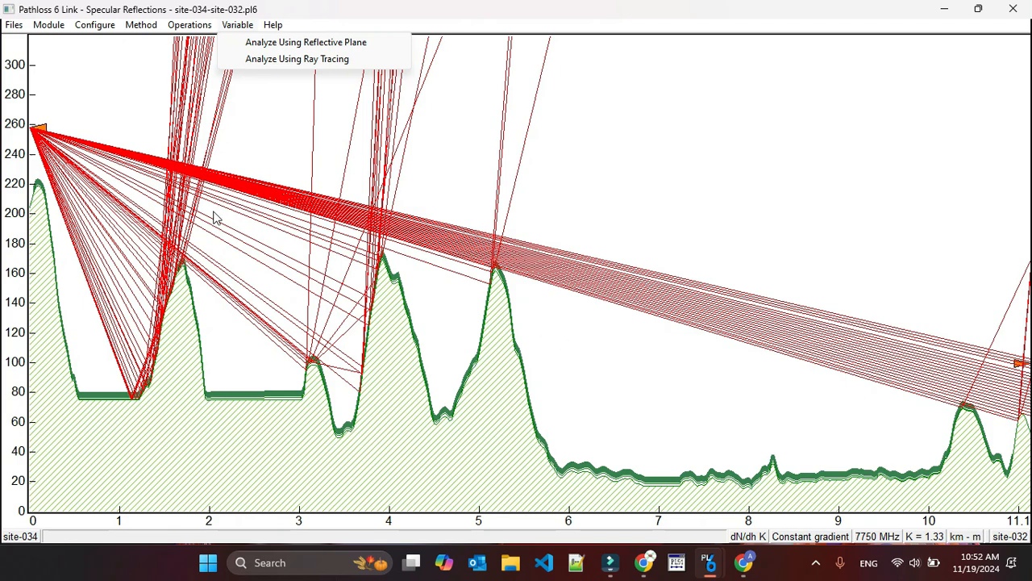
{"action": "mouse_move", "coordinate": [180, 26]}
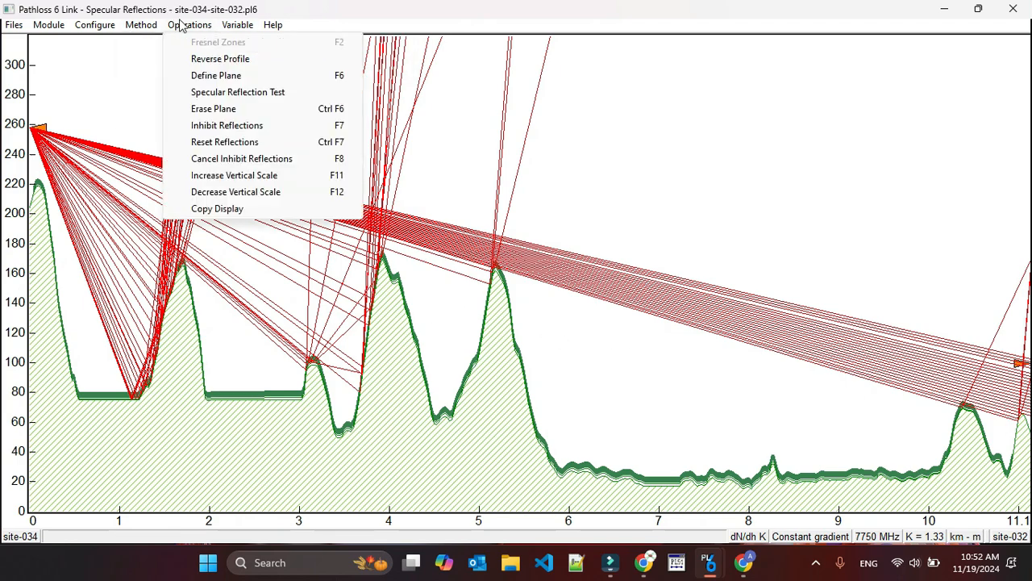
{"action": "left_click", "coordinate": [212, 42]}
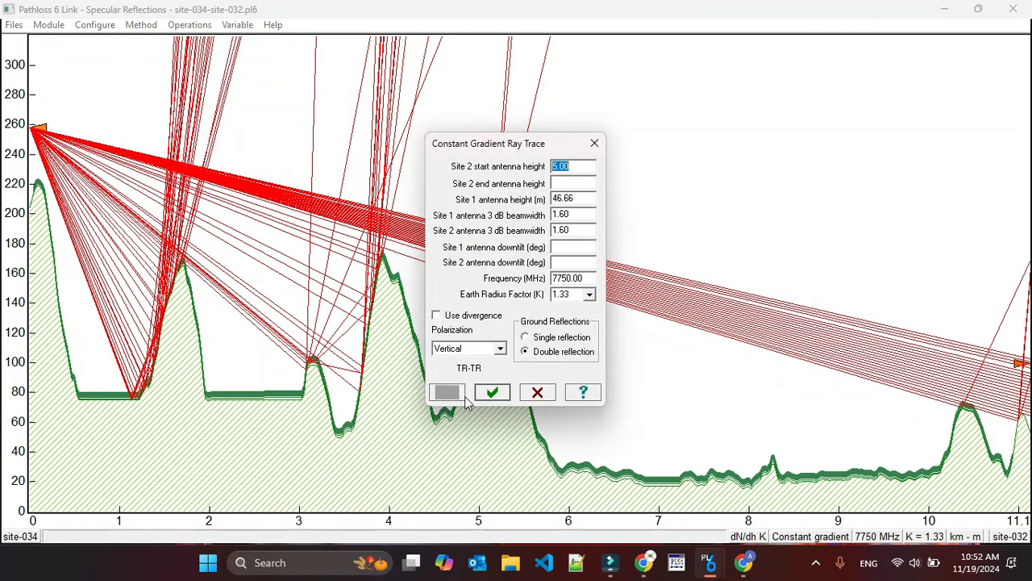
{"action": "left_click", "coordinate": [562, 184]}
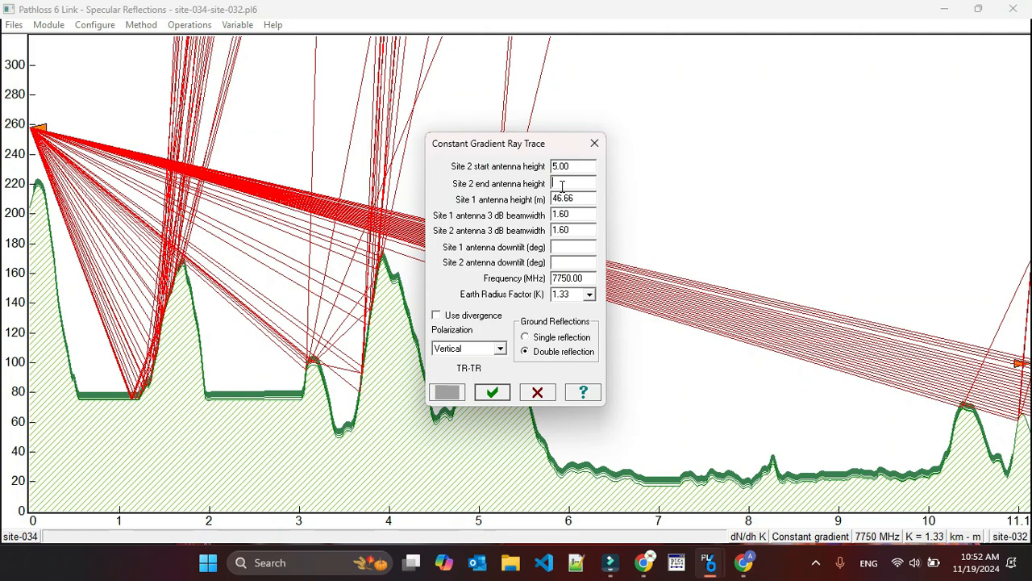
{"action": "left_click", "coordinate": [493, 393]}
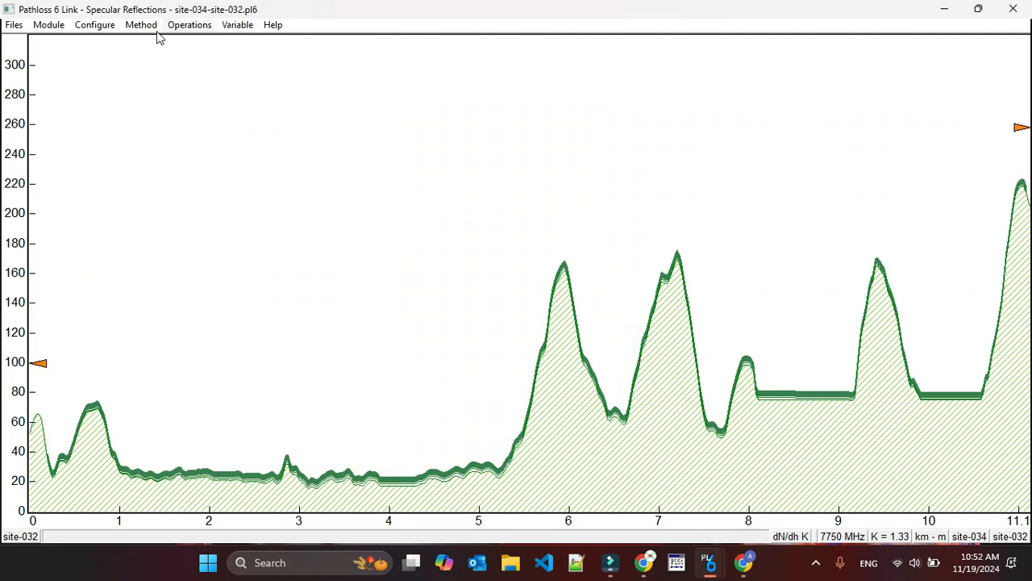
Run the constant gradient ray trace from site-032 with a site 2 start height of 5 m and double ground reflection.
{"action": "left_click", "coordinate": [86, 26]}
{"action": "mouse_move", "coordinate": [125, 30]}
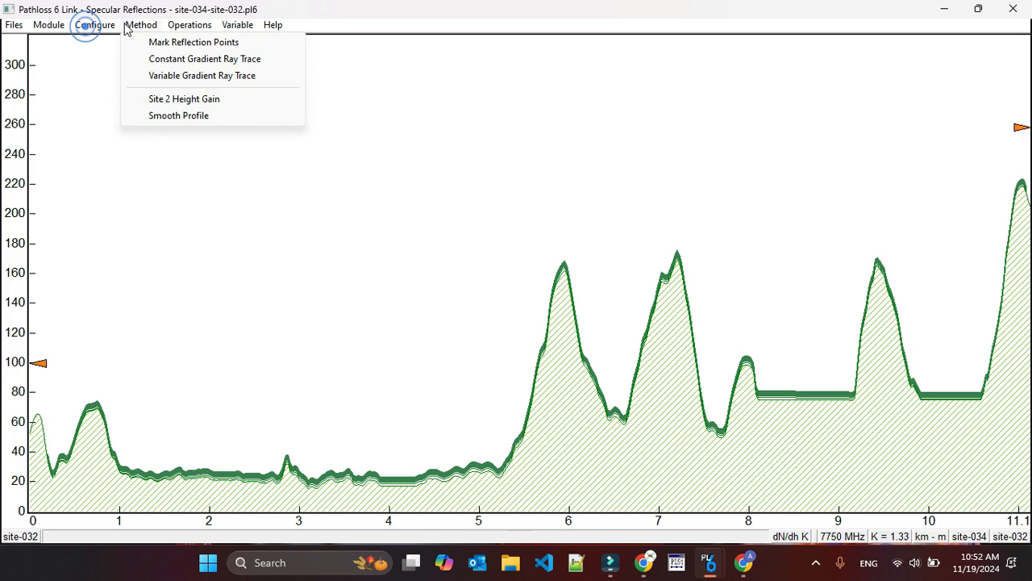
{"action": "left_click", "coordinate": [156, 60]}
{"action": "left_click", "coordinate": [570, 184]}
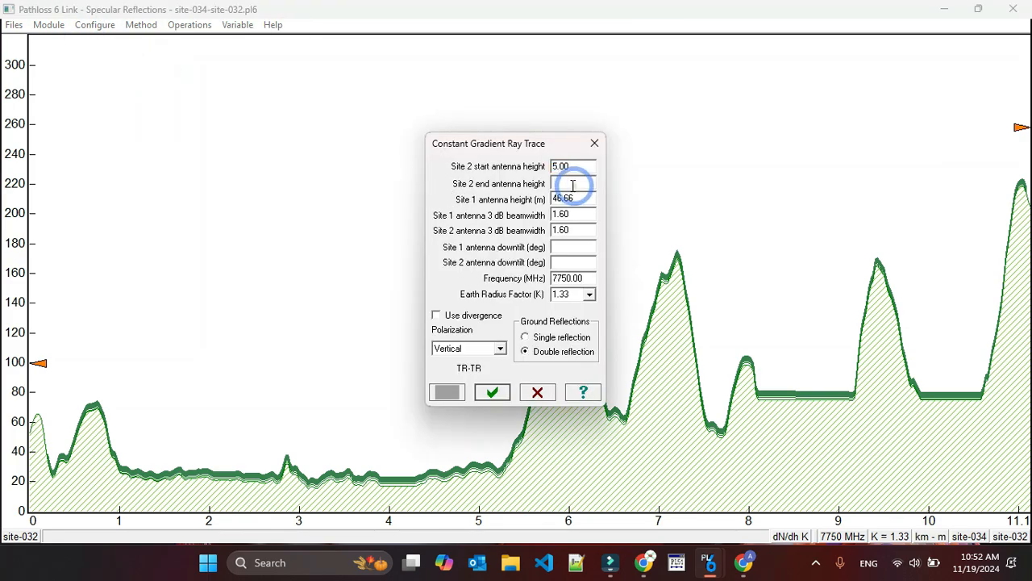
{"action": "left_click", "coordinate": [492, 392]}
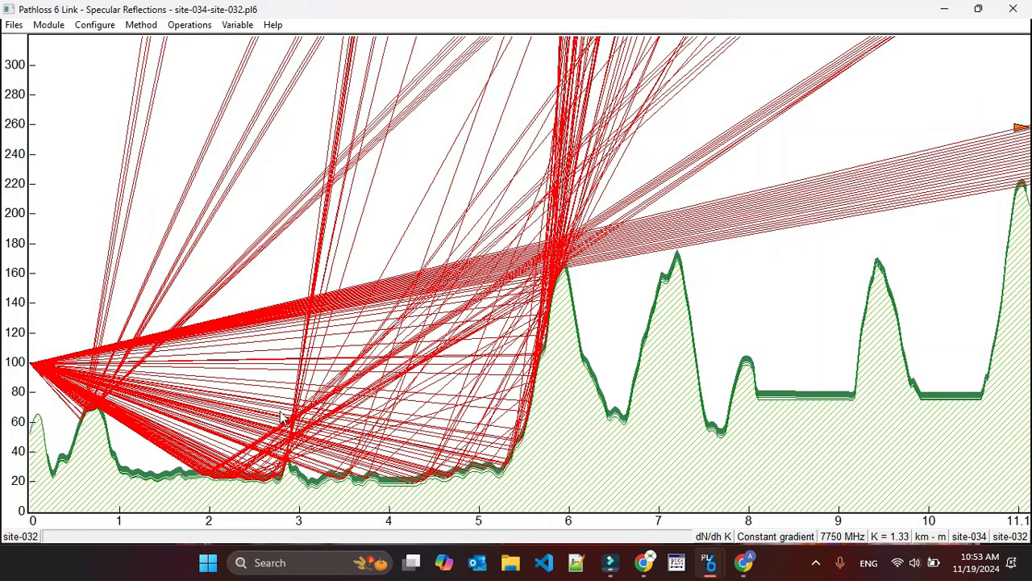
Close the site-034 to site-032 link design and save its changes.
{"action": "left_click", "coordinate": [50, 27]}
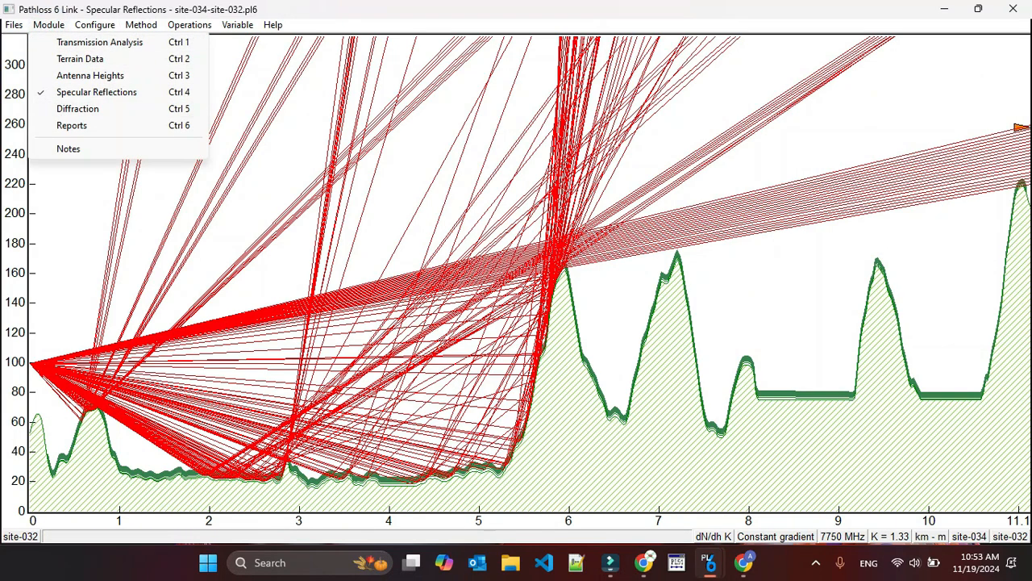
{"action": "left_click", "coordinate": [1014, 9]}
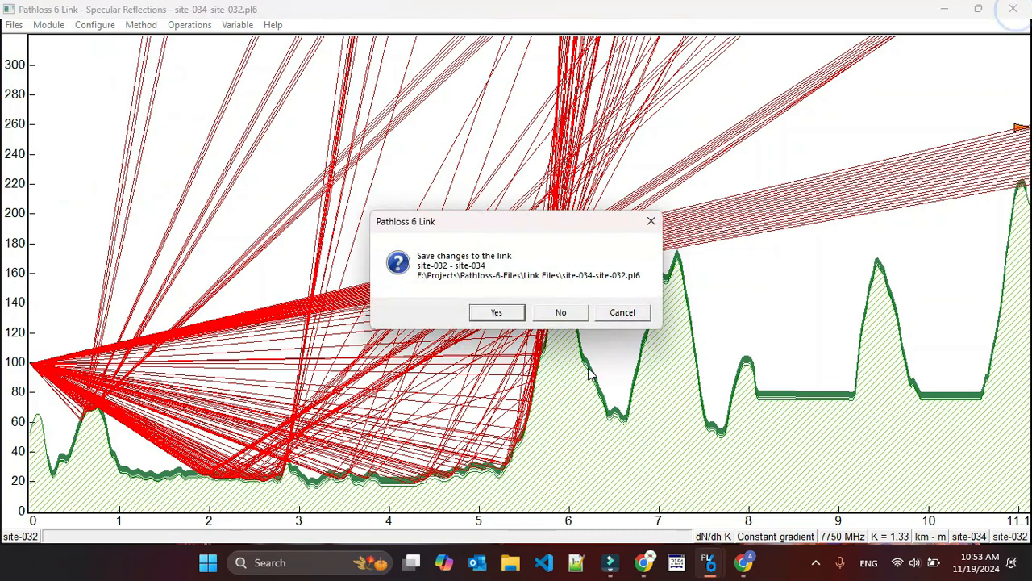
{"action": "left_click", "coordinate": [495, 313]}
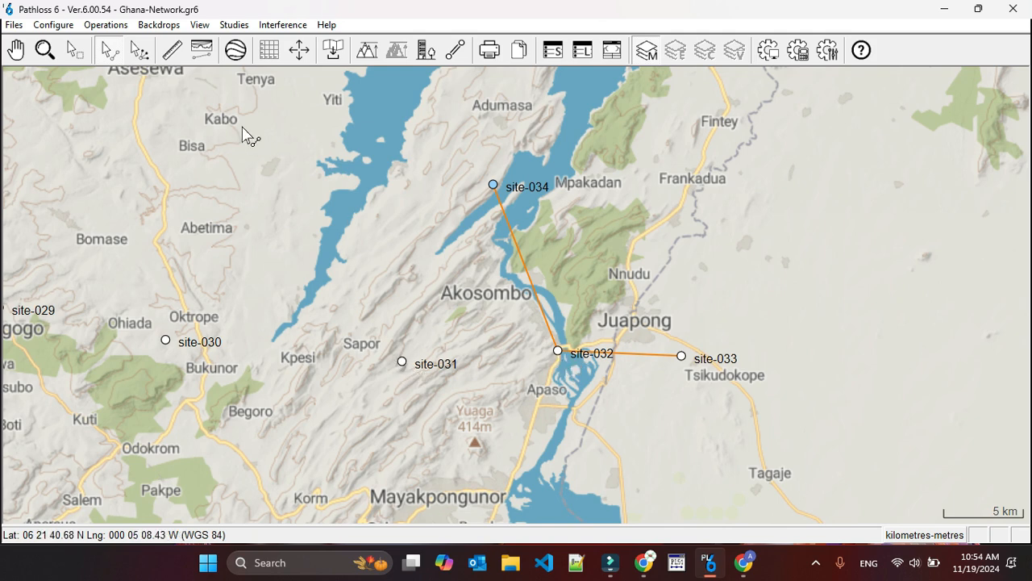
Preview the terrain profile from site-032 to a point just southeast of site-031, and close the temporary link and profile view.
{"action": "left_click", "coordinate": [201, 50]}
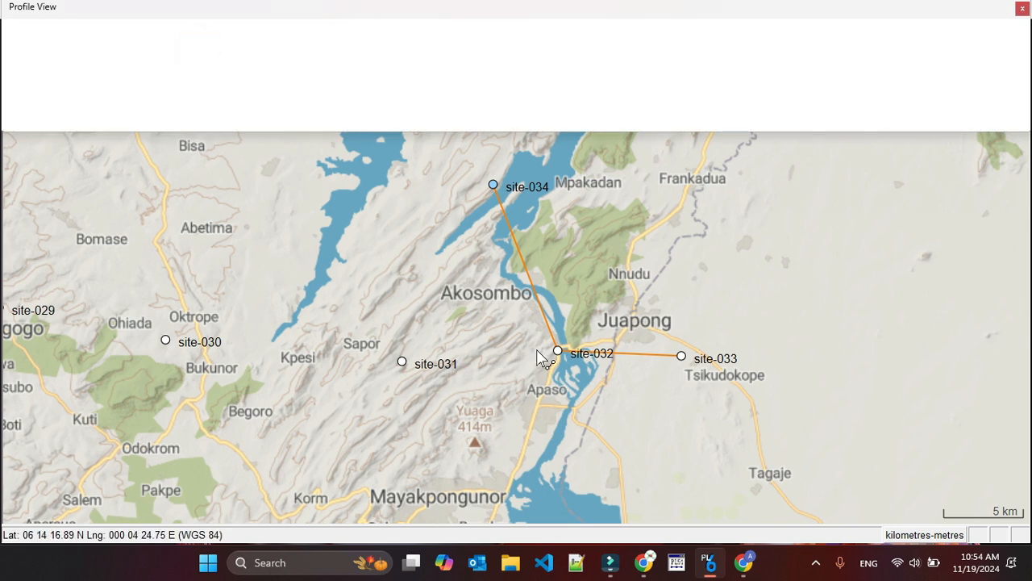
{"action": "left_click", "coordinate": [558, 351]}
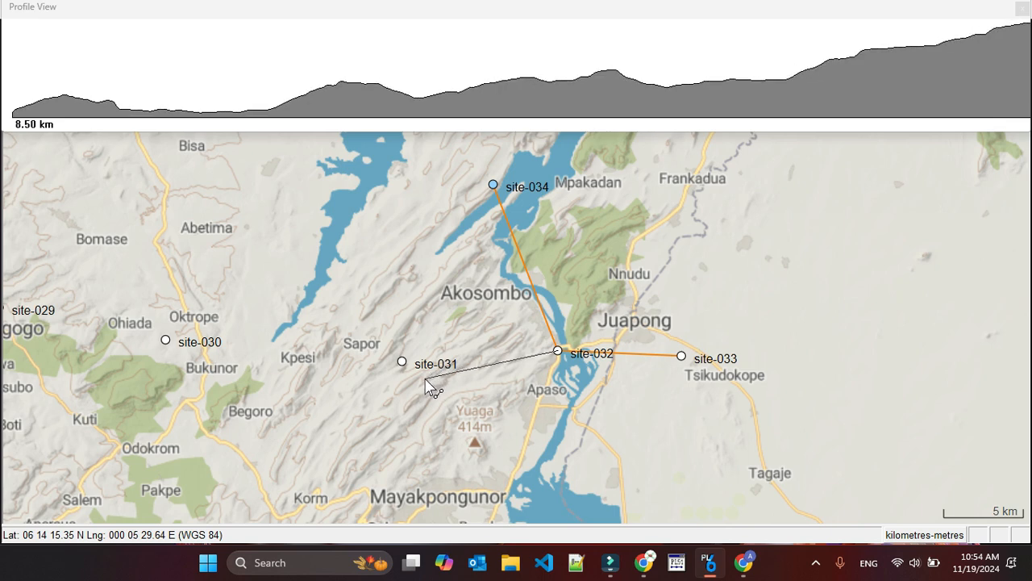
{"action": "left_click", "coordinate": [427, 385]}
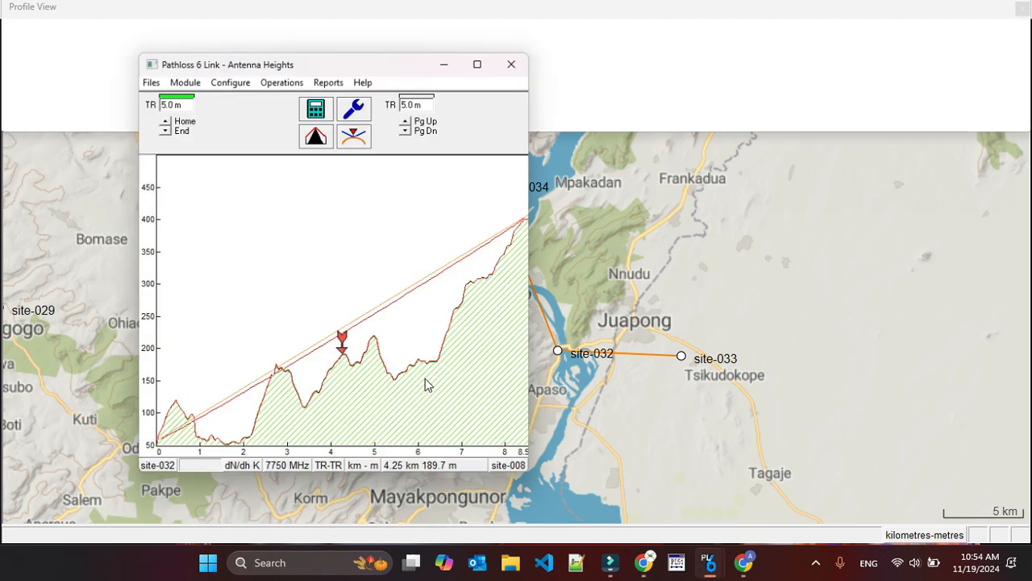
{"action": "left_click", "coordinate": [517, 62]}
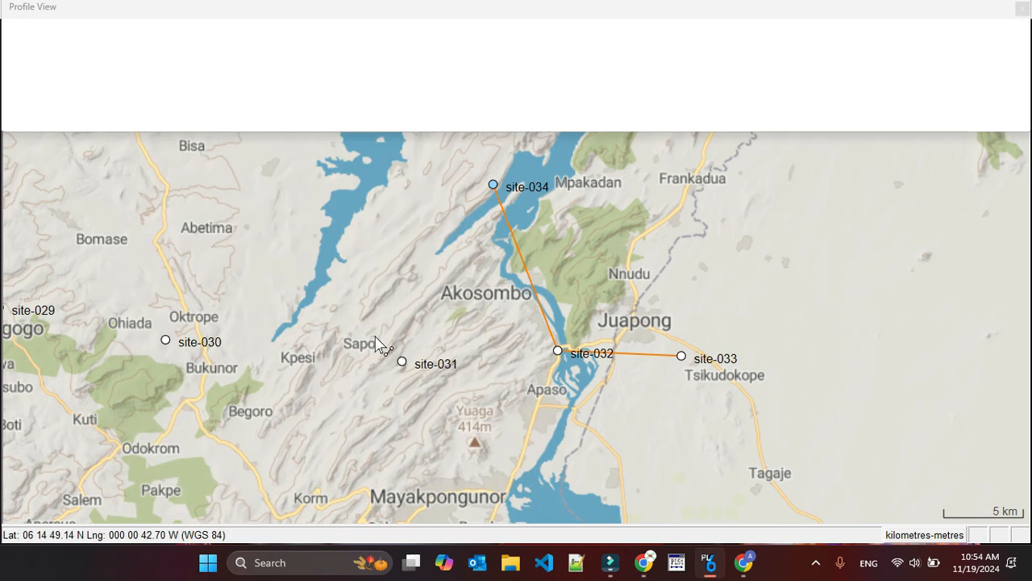
{"action": "left_click", "coordinate": [402, 362]}
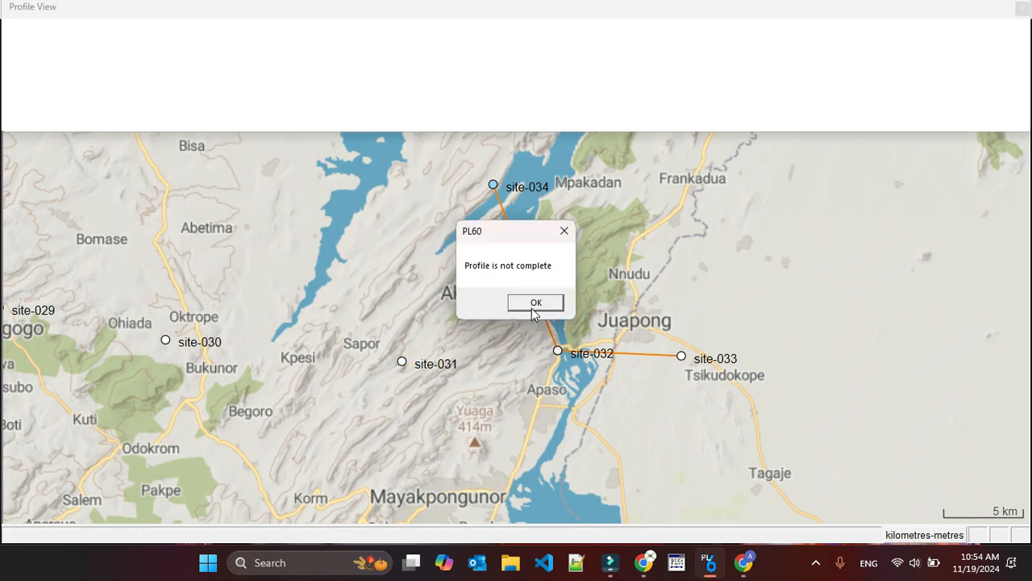
{"action": "left_click", "coordinate": [532, 304]}
{"action": "left_click", "coordinate": [1022, 7]}
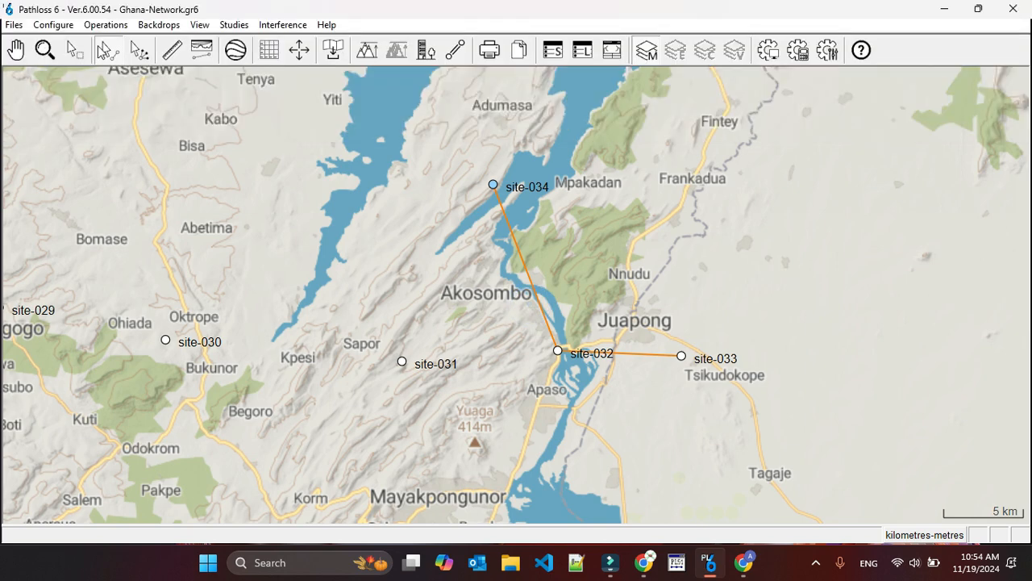
Move site-031 slightly southeast on the network map, to about 06 13 23 N, 000 01 02 E.
{"action": "left_click", "coordinate": [105, 25]}
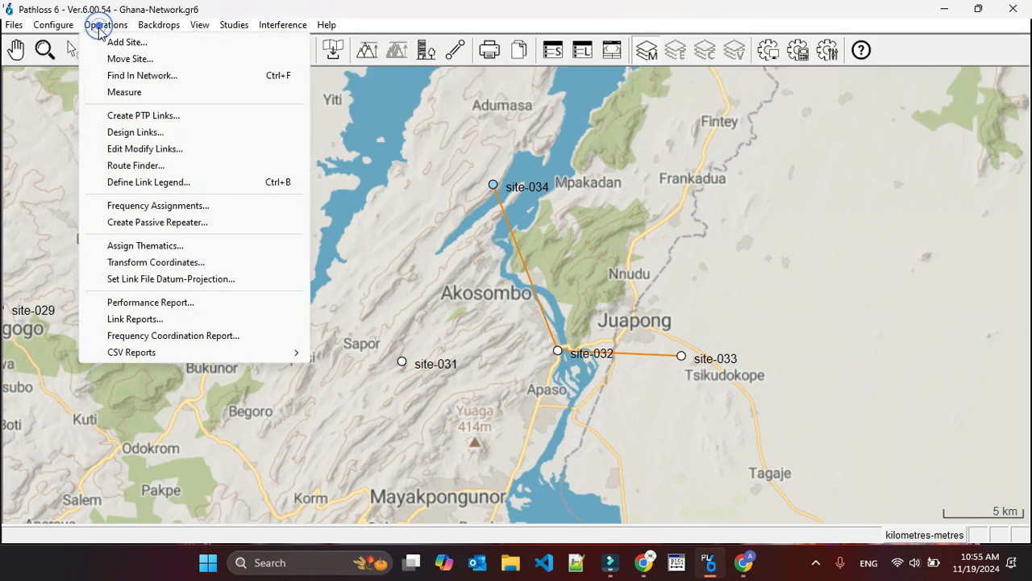
{"action": "left_click", "coordinate": [129, 59]}
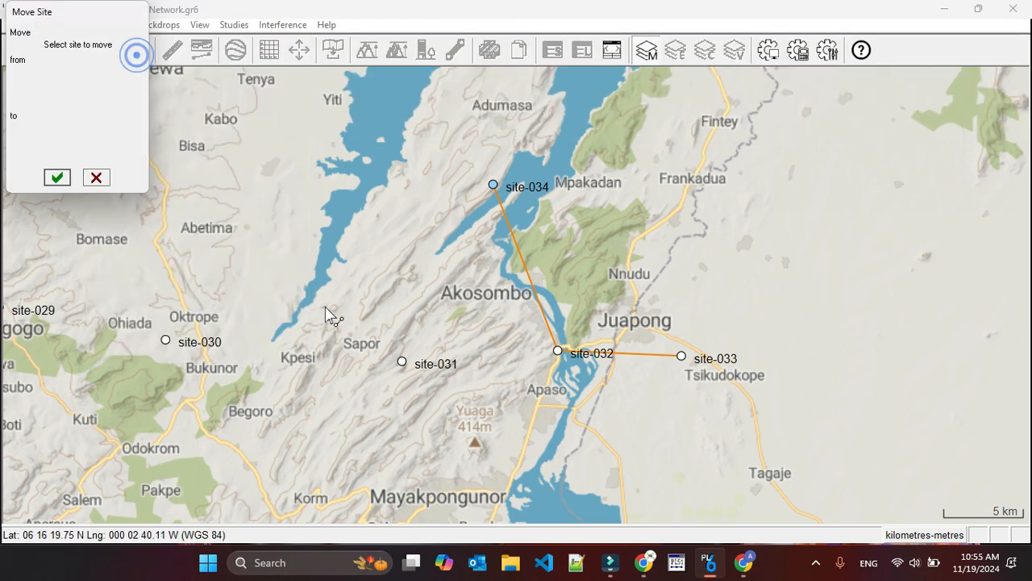
{"action": "left_click", "coordinate": [403, 362]}
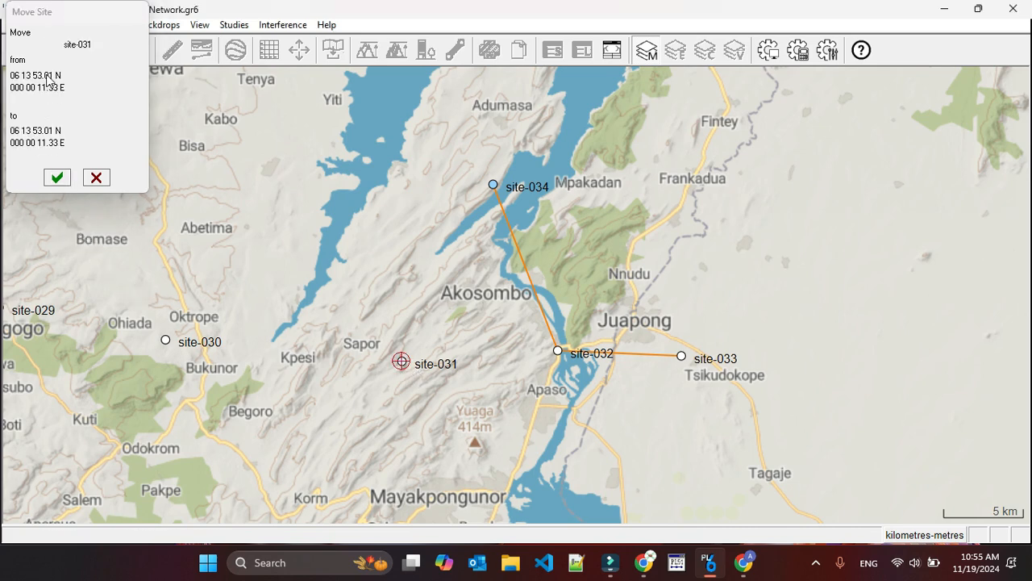
{"action": "left_click", "coordinate": [430, 380]}
{"action": "left_click", "coordinate": [56, 178]}
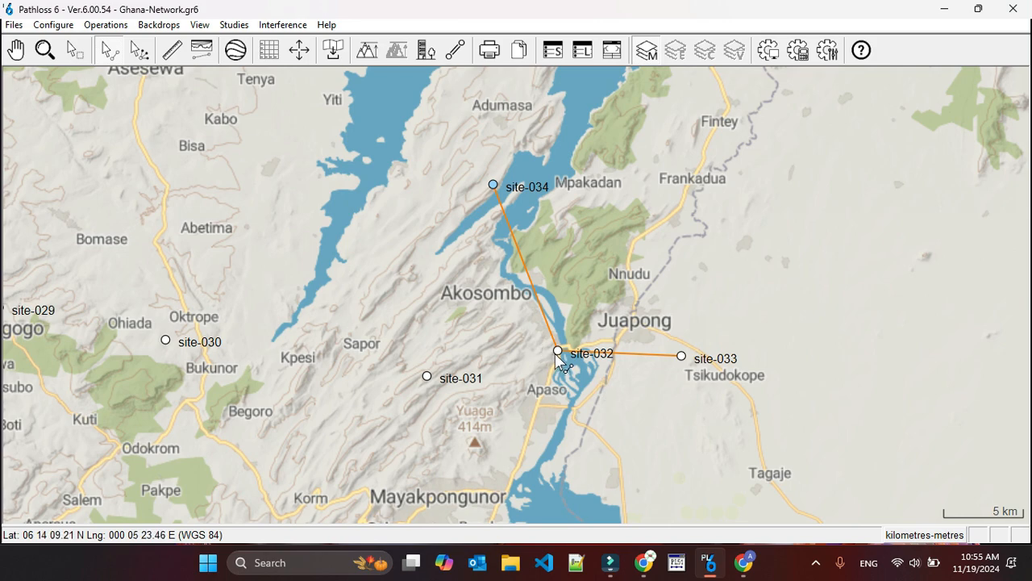
Create a link from site-032 to site-031 and generate its terrain profile from the SRTM primary DEM at a 25 m distance increment.
{"action": "left_click_drag", "start_coordinate": [558, 351], "coordinate": [427, 379]}
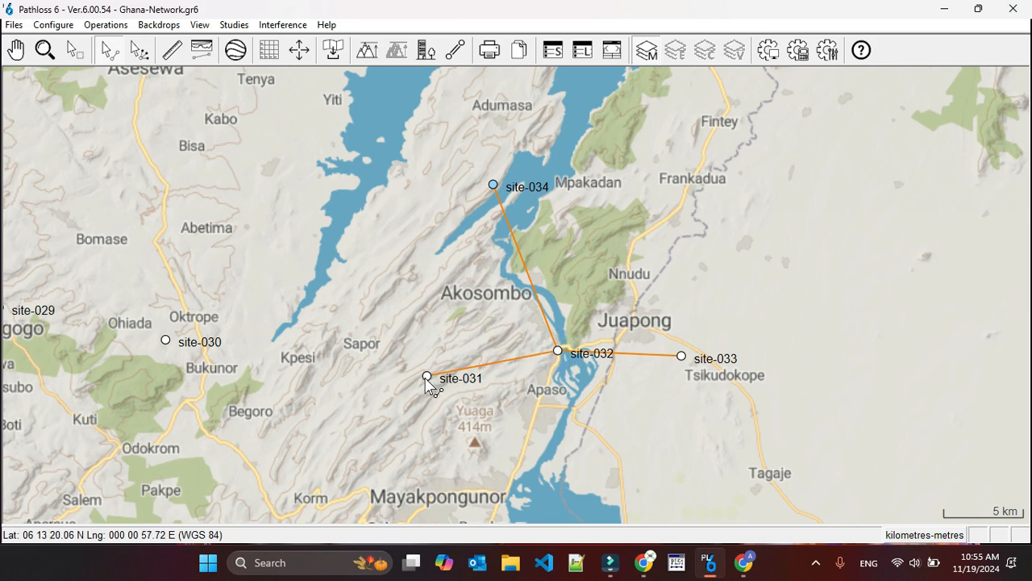
{"action": "left_click", "coordinate": [496, 390]}
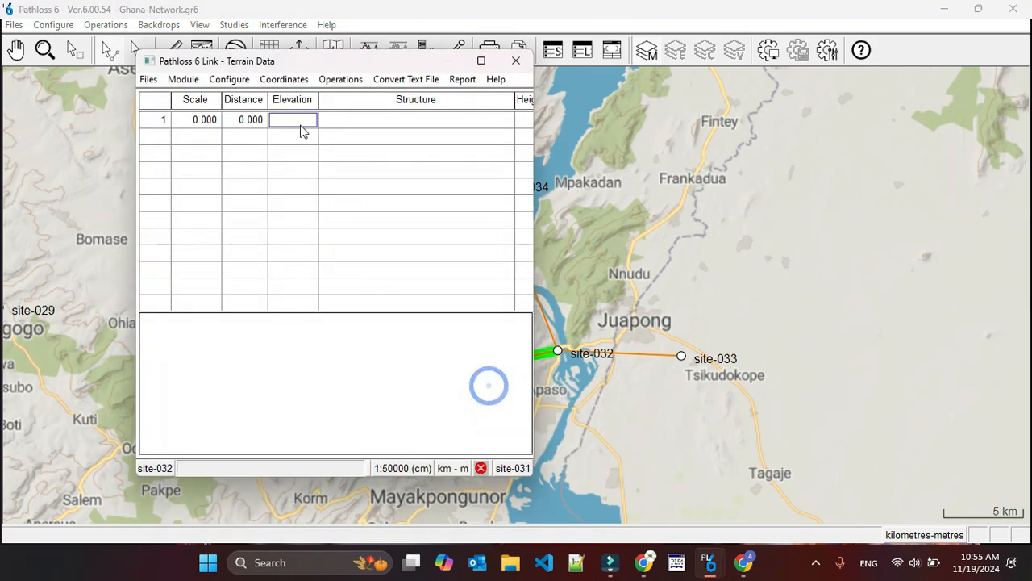
{"action": "left_click", "coordinate": [341, 79]}
{"action": "left_click", "coordinate": [346, 95]}
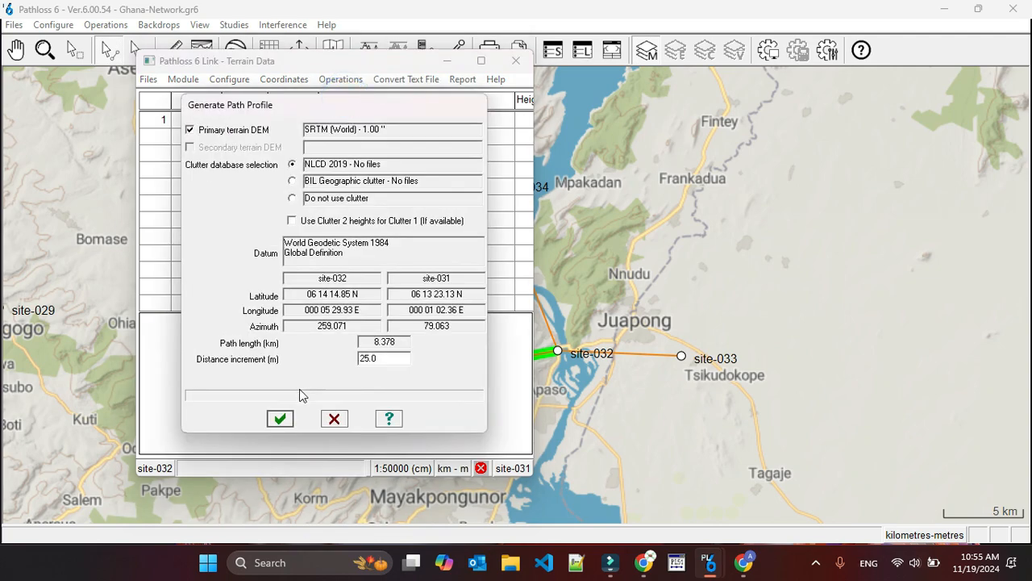
{"action": "left_click", "coordinate": [280, 418]}
{"action": "left_click", "coordinate": [523, 305]}
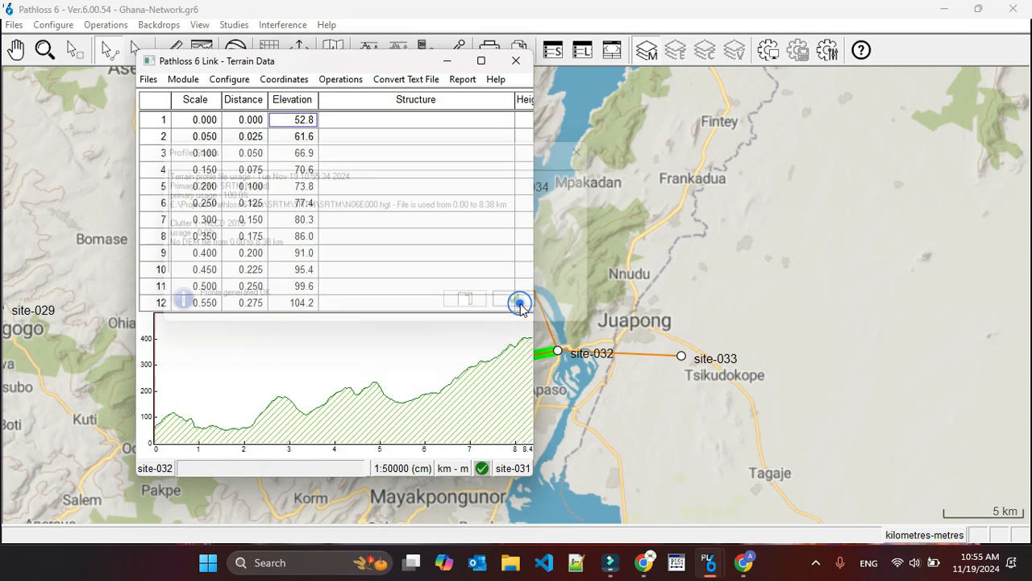
Calculate the antenna heights for the site-032 to site-031 link in the Antenna Heights module.
{"action": "left_click", "coordinate": [194, 82]}
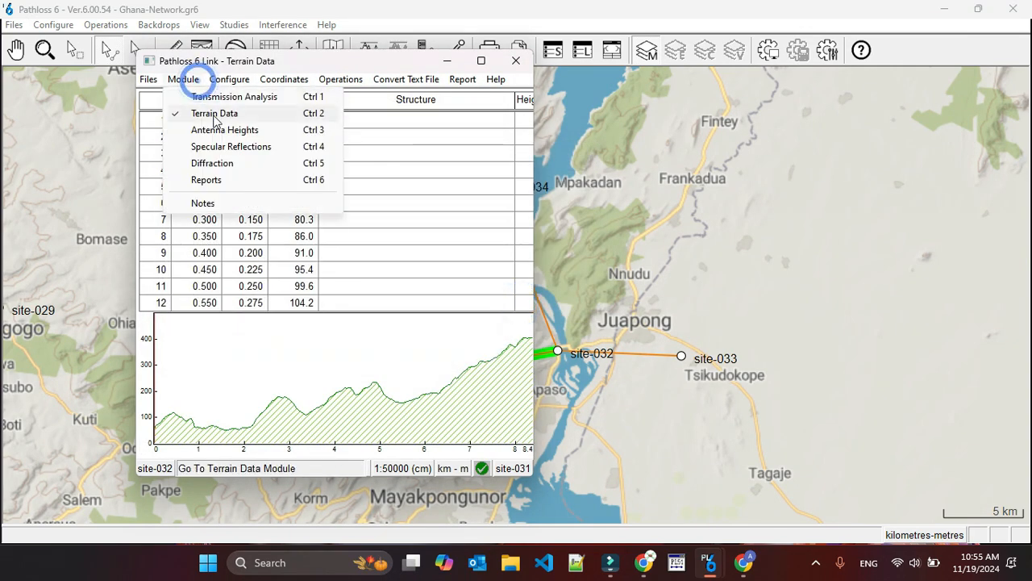
{"action": "left_click", "coordinate": [220, 132]}
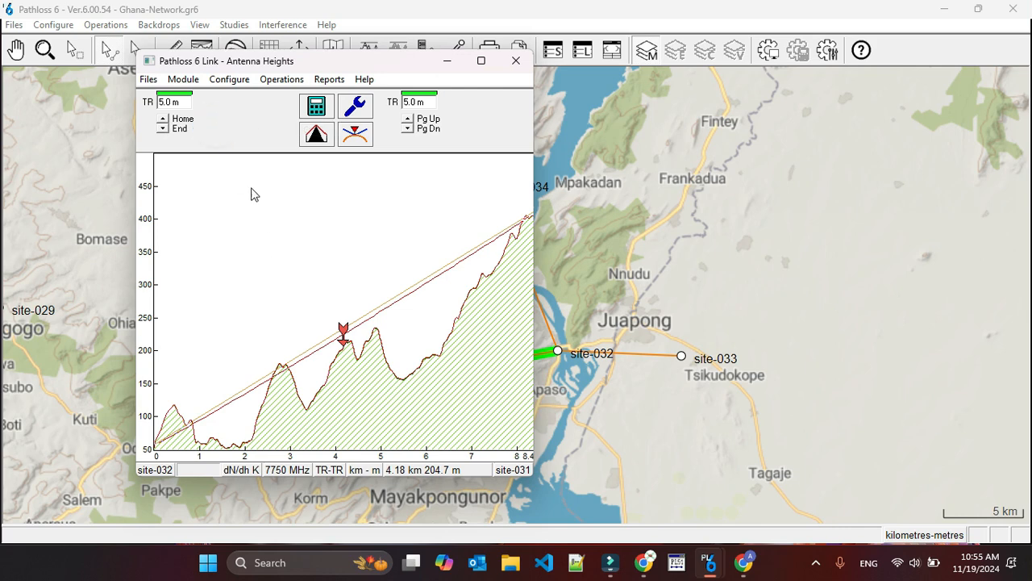
{"action": "left_click", "coordinate": [317, 112]}
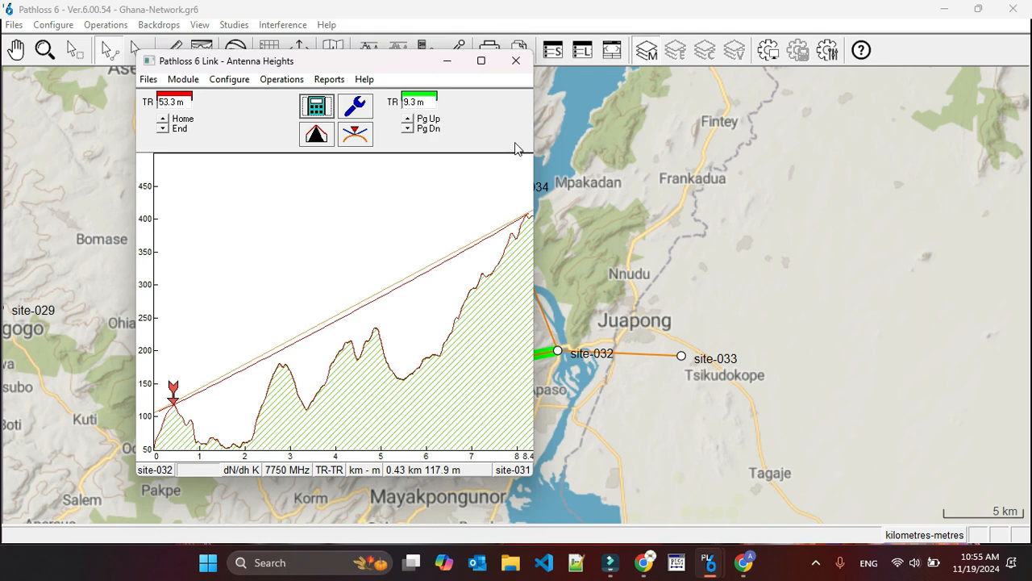
{"action": "left_click", "coordinate": [516, 61]}
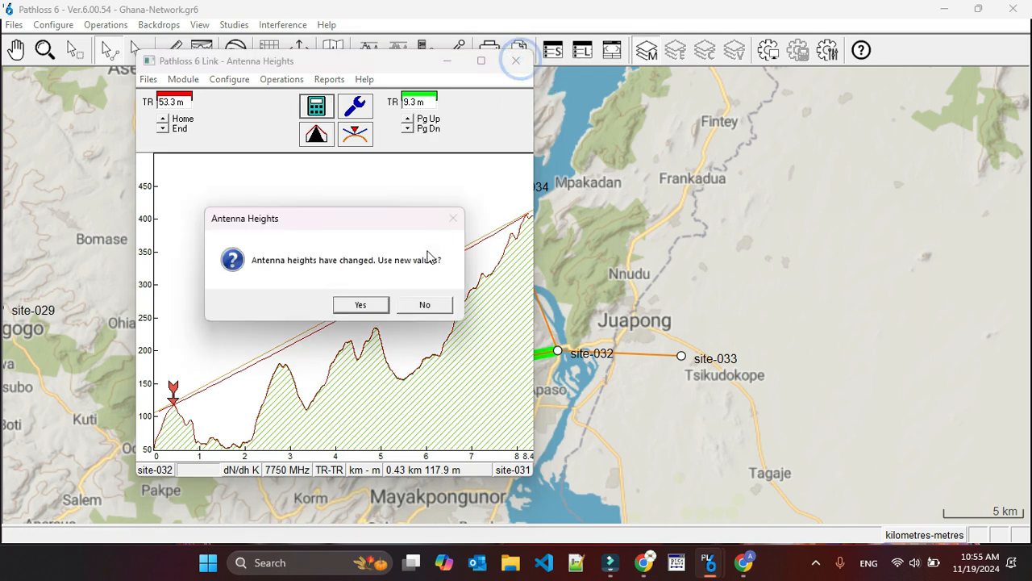
{"action": "left_click", "coordinate": [409, 311]}
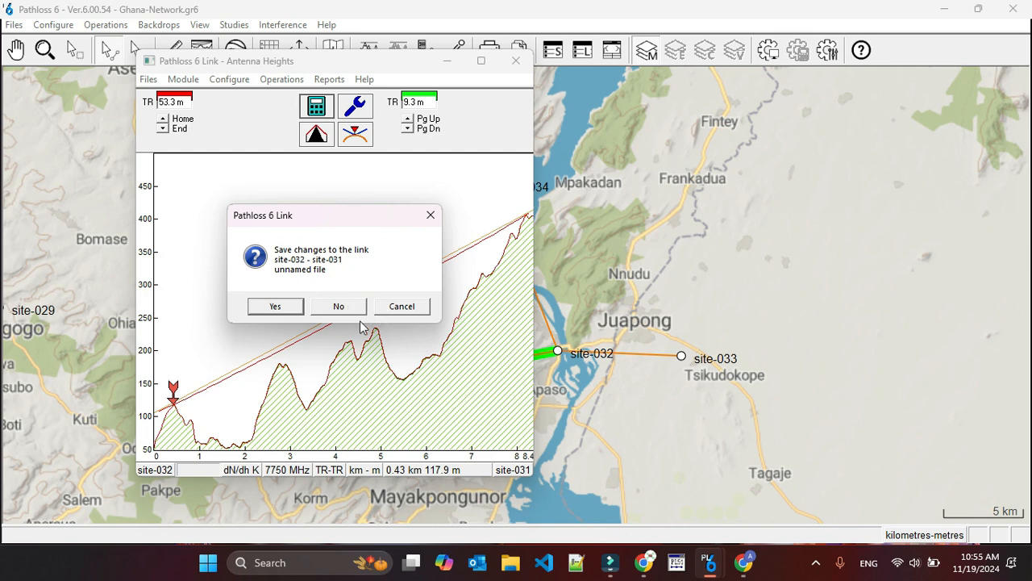
{"action": "left_click", "coordinate": [397, 313]}
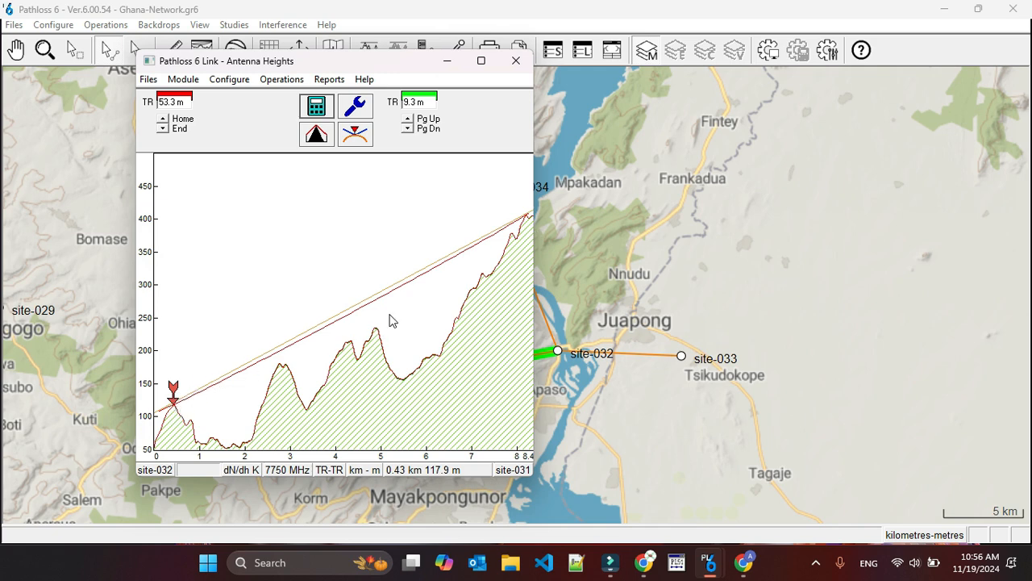
Close the link, accept its new antenna heights, and save it as site-032-site-031 in the Link Files folder.
{"action": "left_click", "coordinate": [515, 62]}
{"action": "left_click", "coordinate": [359, 305]}
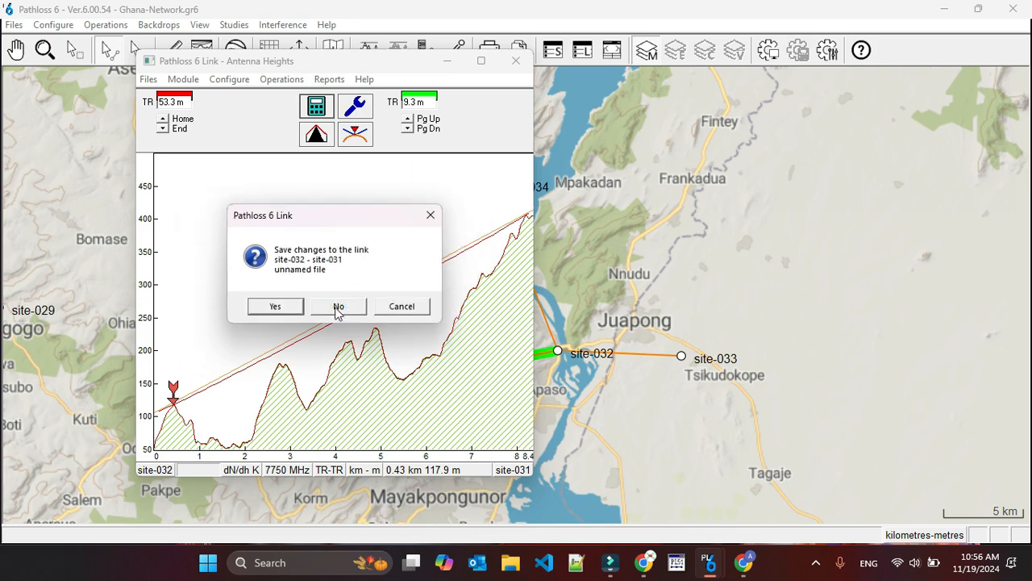
{"action": "left_click", "coordinate": [283, 310]}
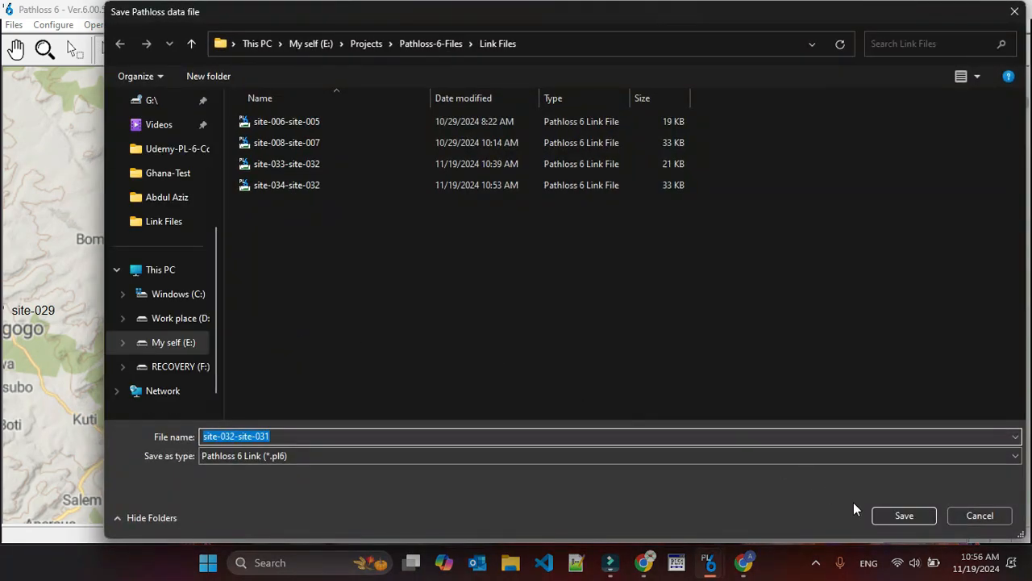
{"action": "left_click", "coordinate": [901, 515]}
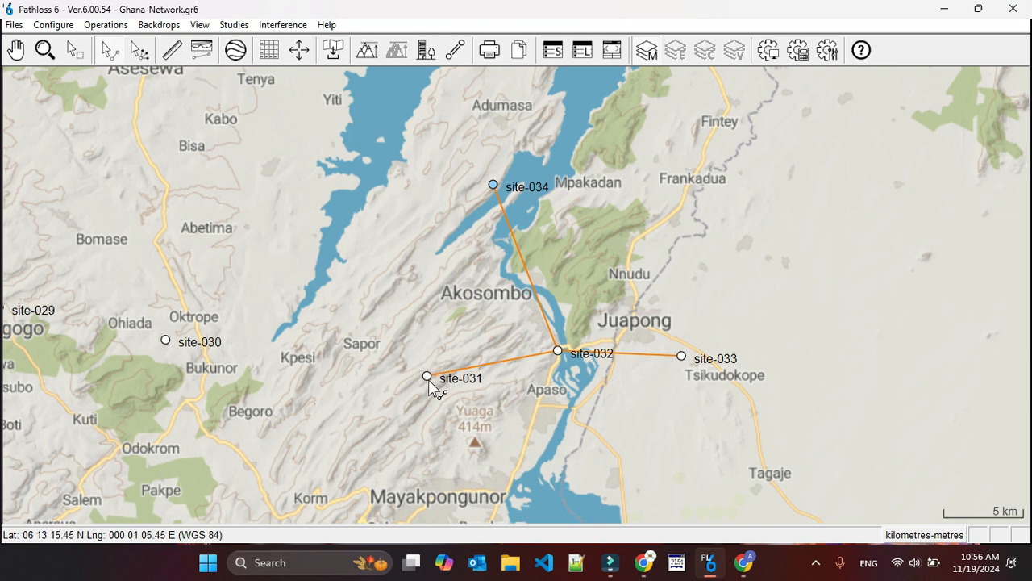
Move site-031 south on the network map, to about 06 12 57.64 N, 000 00 59.89 E.
{"action": "left_click_drag", "start_coordinate": [72, 73], "coordinate": [66, 65]}
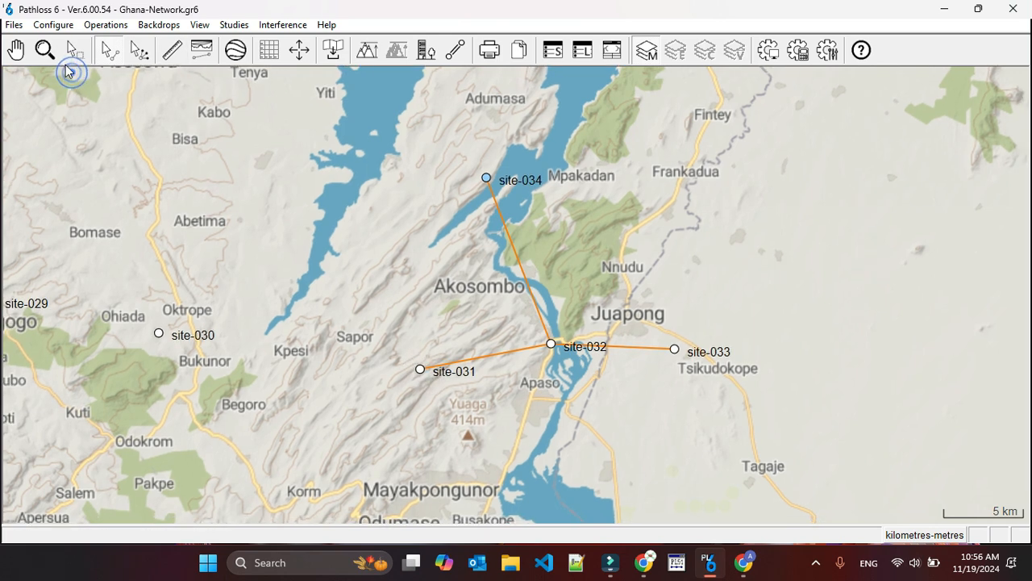
{"action": "left_click", "coordinate": [45, 50]}
{"action": "left_click_drag", "start_coordinate": [395, 342], "coordinate": [470, 395]}
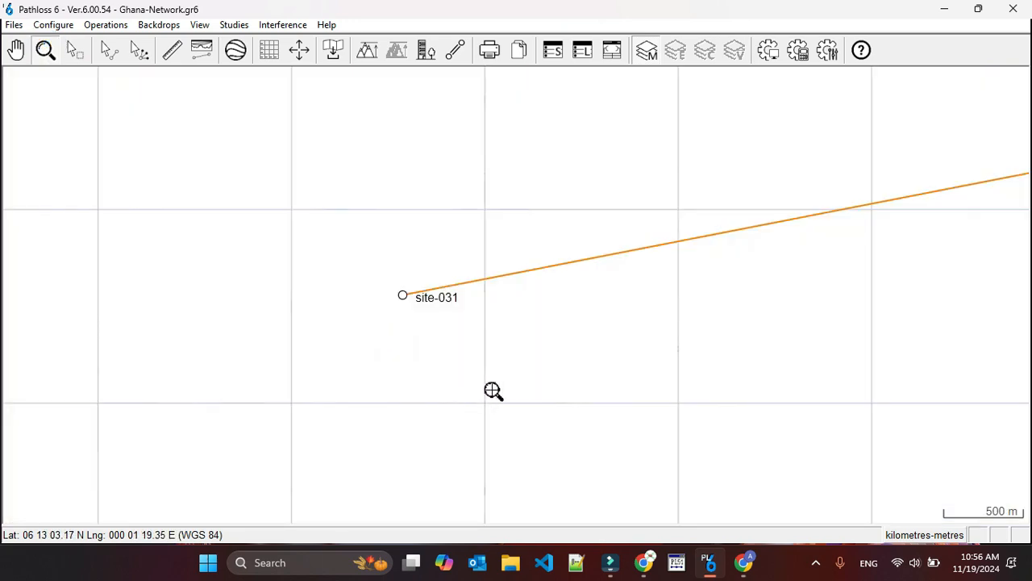
{"action": "left_click", "coordinate": [76, 50]}
{"action": "left_click", "coordinate": [403, 295]}
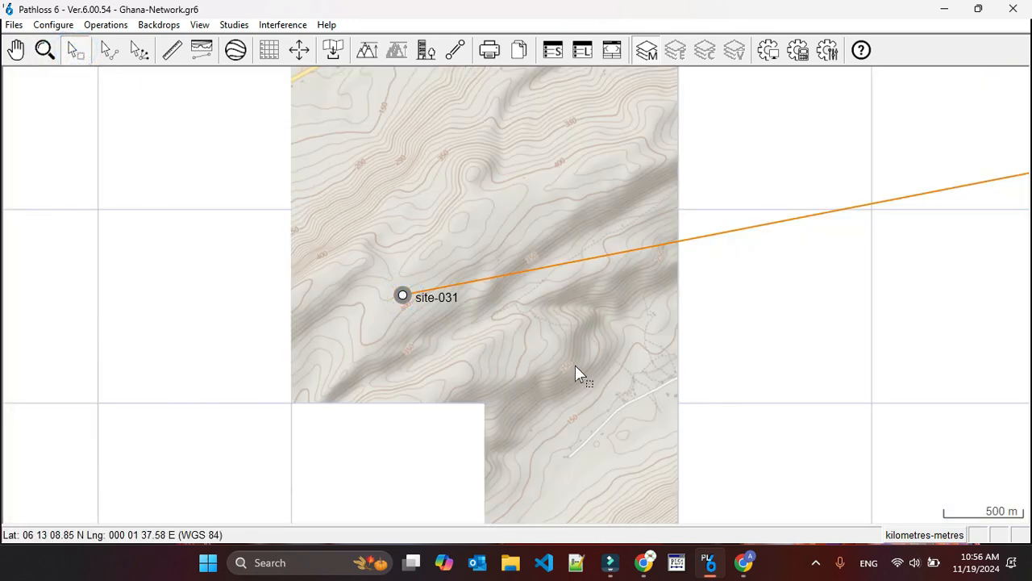
{"action": "left_click", "coordinate": [105, 25]}
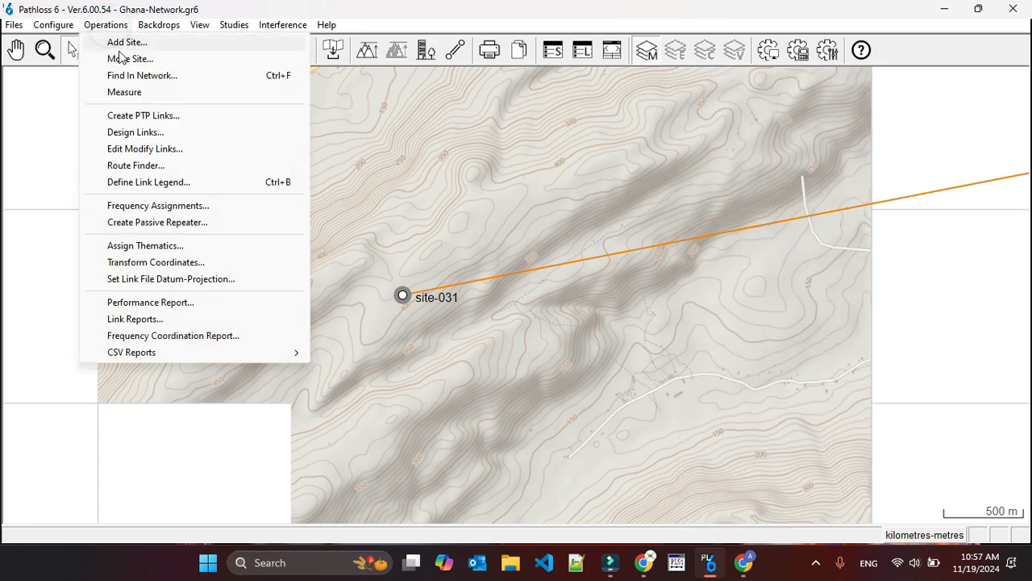
{"action": "left_click", "coordinate": [121, 58]}
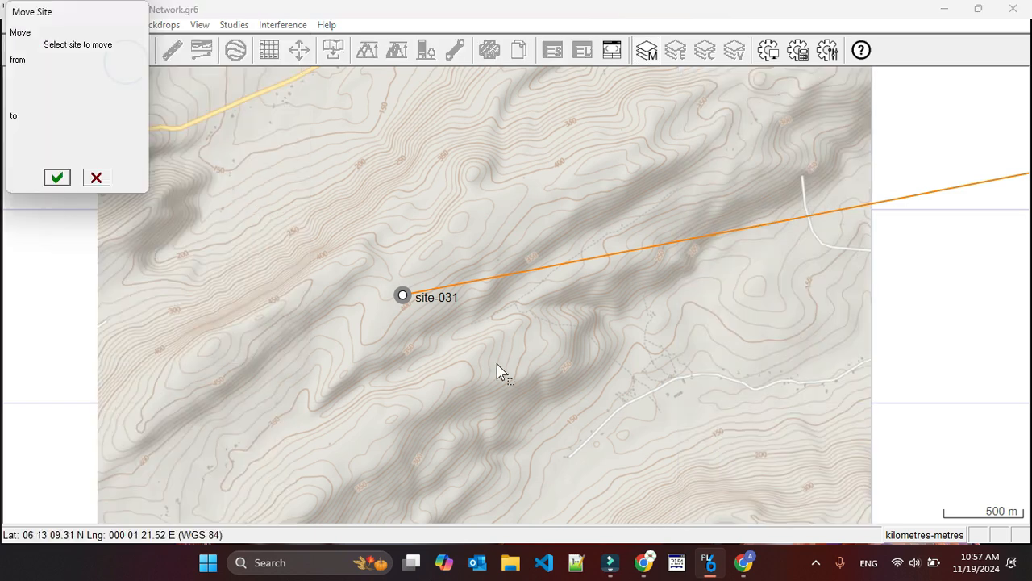
{"action": "left_click", "coordinate": [402, 295]}
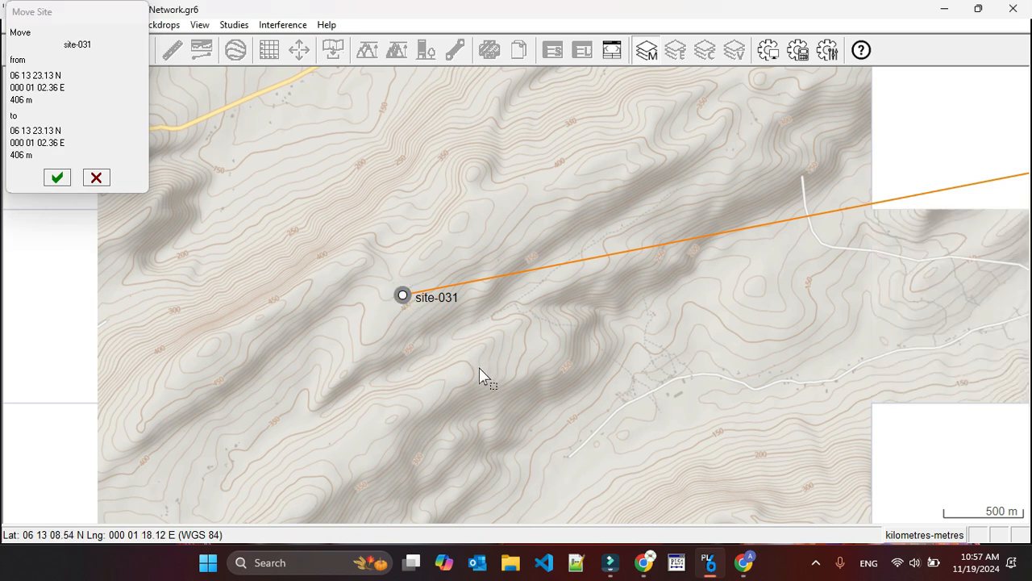
{"action": "left_click", "coordinate": [390, 419]}
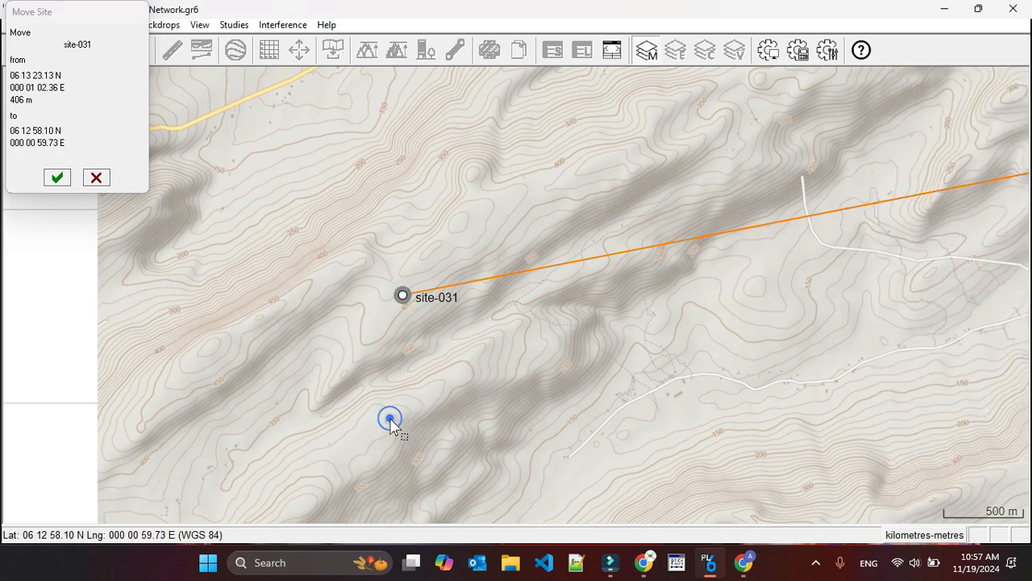
{"action": "left_click", "coordinate": [390, 420]}
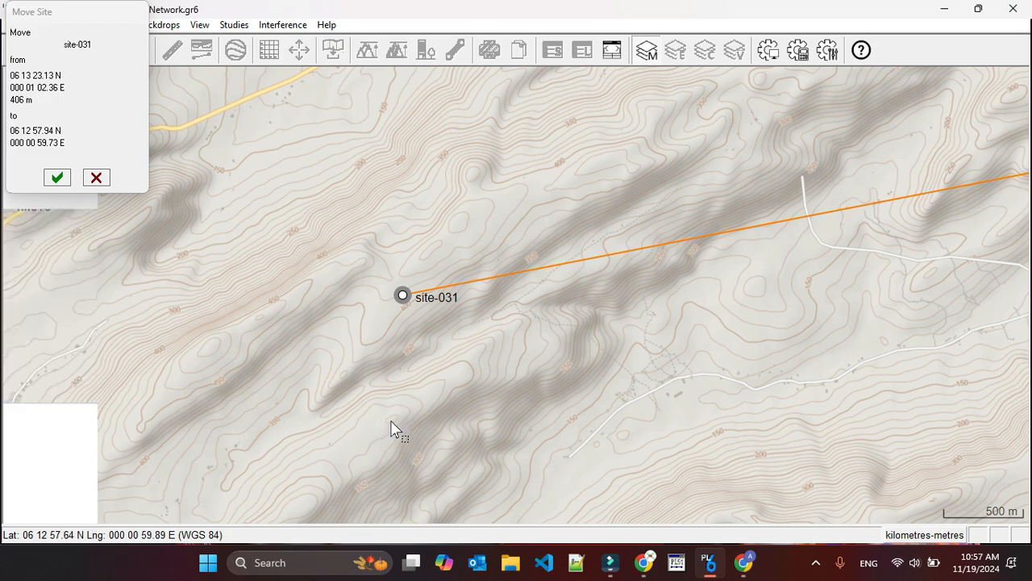
{"action": "left_click", "coordinate": [391, 422]}
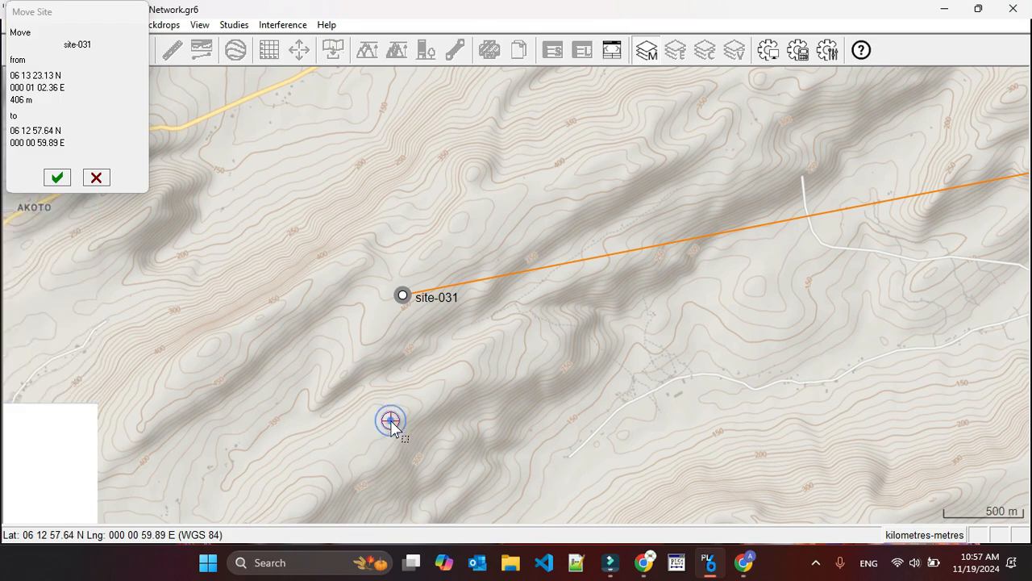
{"action": "left_click", "coordinate": [56, 176]}
Open the terrain data of the site-032 to site-031 link, updating the link file's site-031 coordinates with the network values.
{"action": "scroll", "coordinate": [520, 354], "scroll_direction": "down", "scroll_amount": 2}
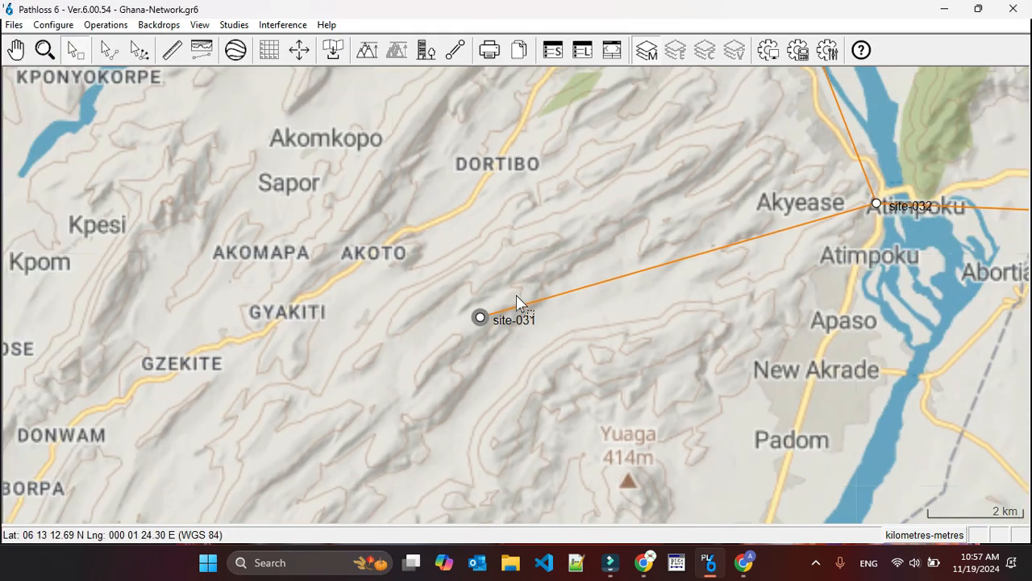
{"action": "left_click", "coordinate": [109, 50]}
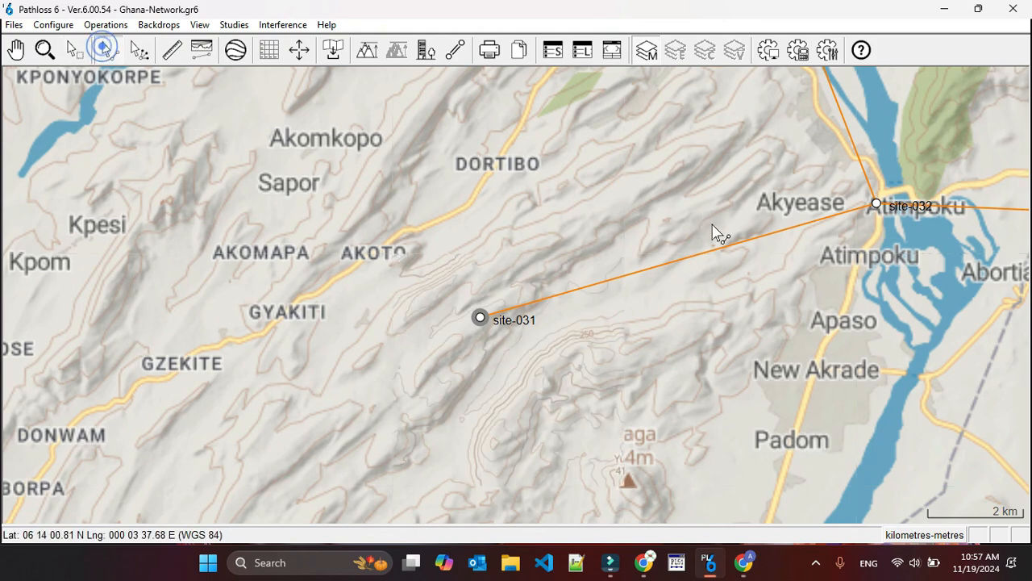
{"action": "right_click", "coordinate": [702, 256]}
{"action": "left_click", "coordinate": [699, 283]}
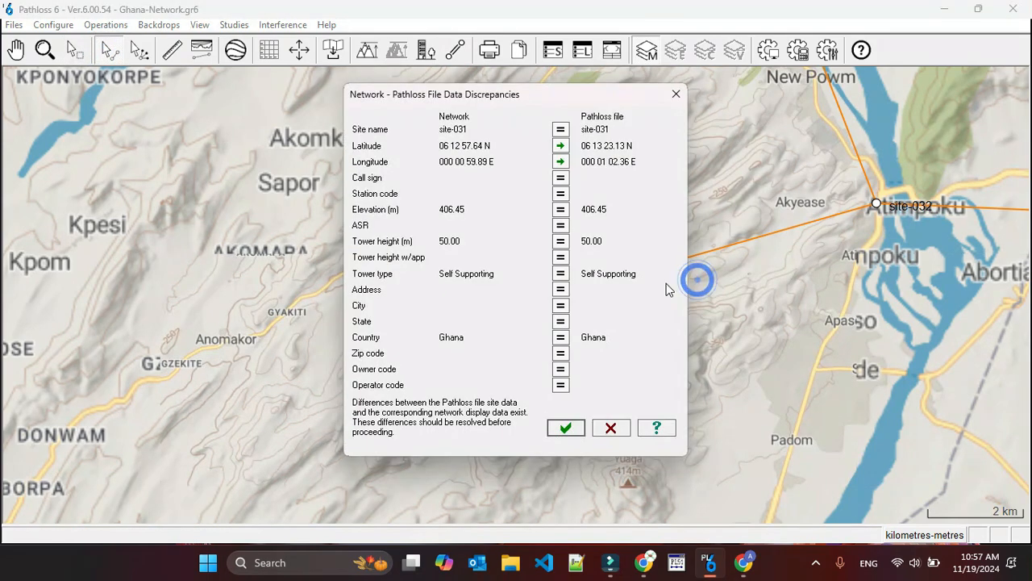
{"action": "left_click", "coordinate": [574, 429]}
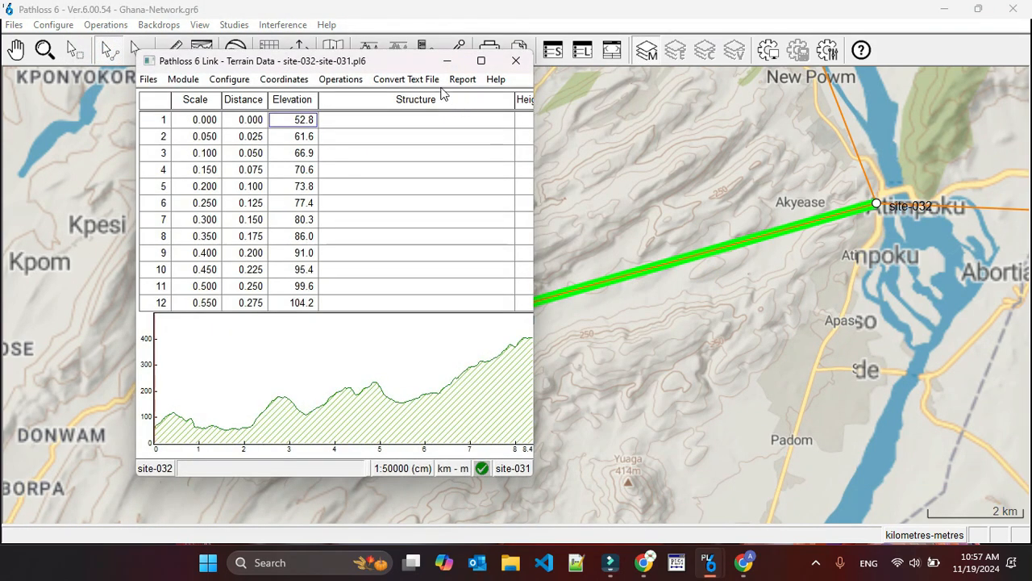
Regenerate the site-032 to site-031 path profile from the SRTM primary DEM at a 25 m distance increment.
{"action": "left_click", "coordinate": [344, 80]}
{"action": "left_click", "coordinate": [355, 96]}
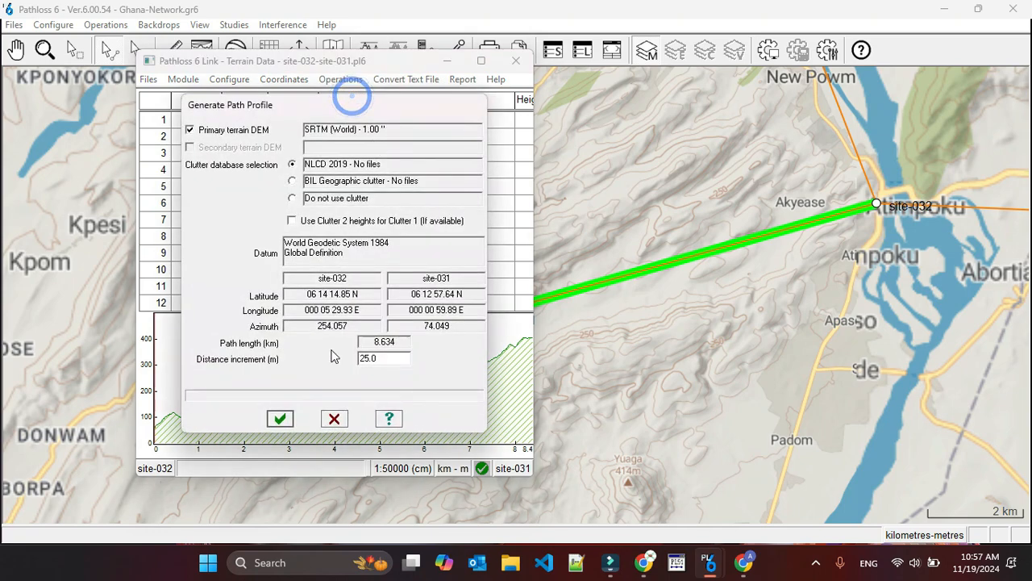
{"action": "left_click", "coordinate": [279, 420]}
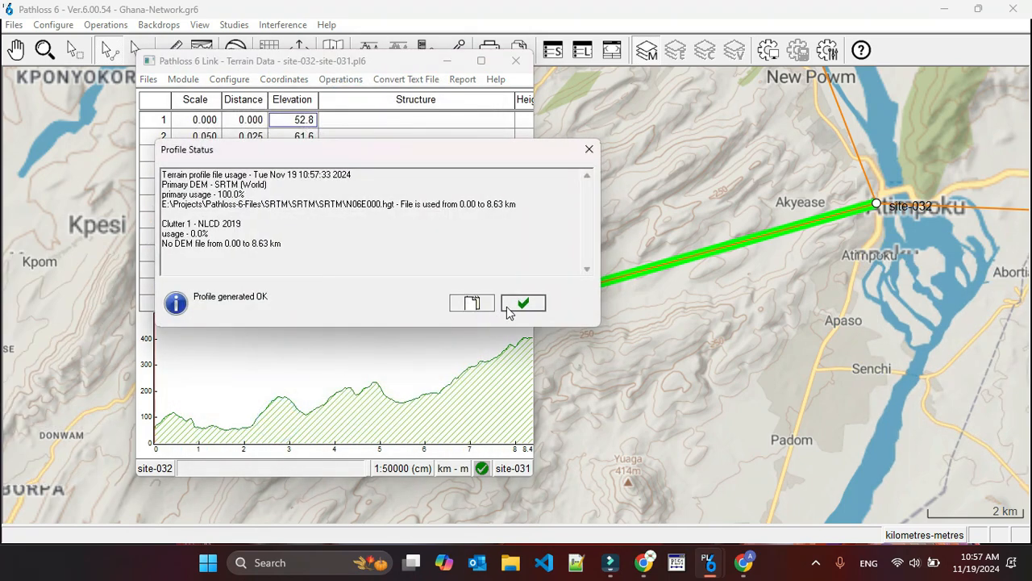
{"action": "left_click", "coordinate": [521, 301]}
Check the regenerated profile in the Antenna Heights module, and close the link without saving the changes.
{"action": "left_click", "coordinate": [183, 79]}
{"action": "left_click", "coordinate": [209, 137]}
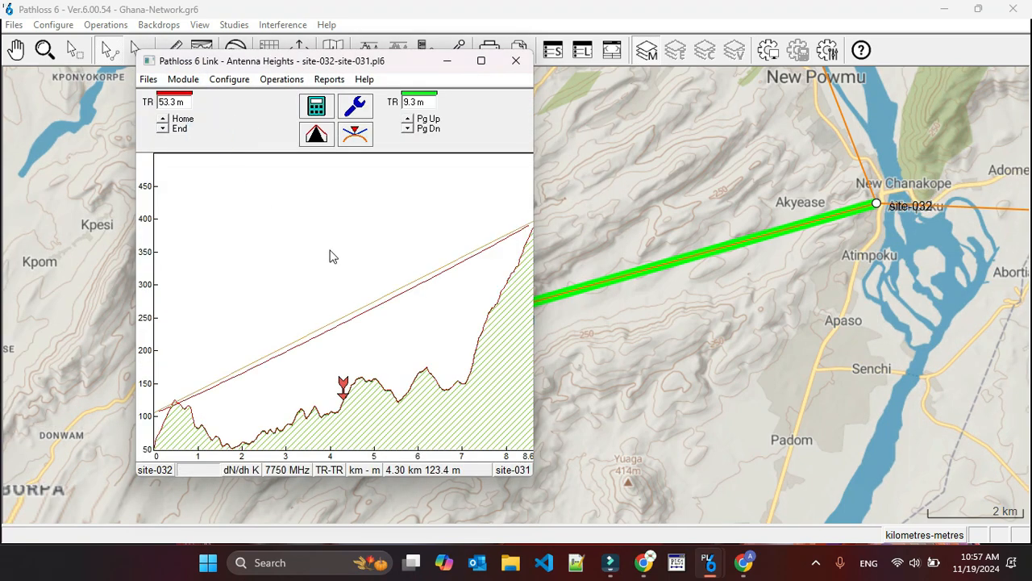
{"action": "left_click", "coordinate": [511, 63]}
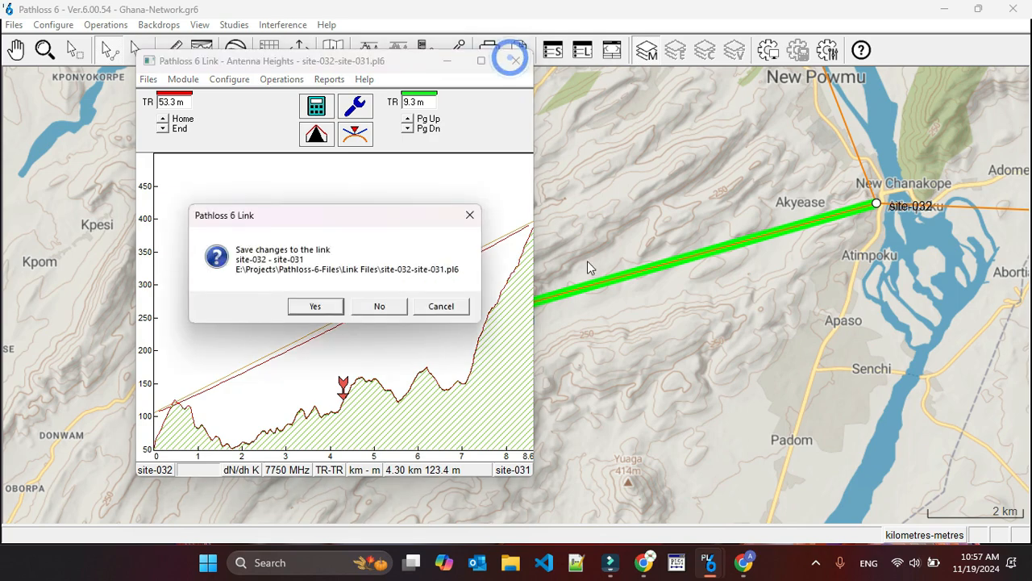
{"action": "left_click", "coordinate": [380, 305]}
Delete the link between site-032 and site-031 from the network map.
{"action": "right_click", "coordinate": [639, 277]}
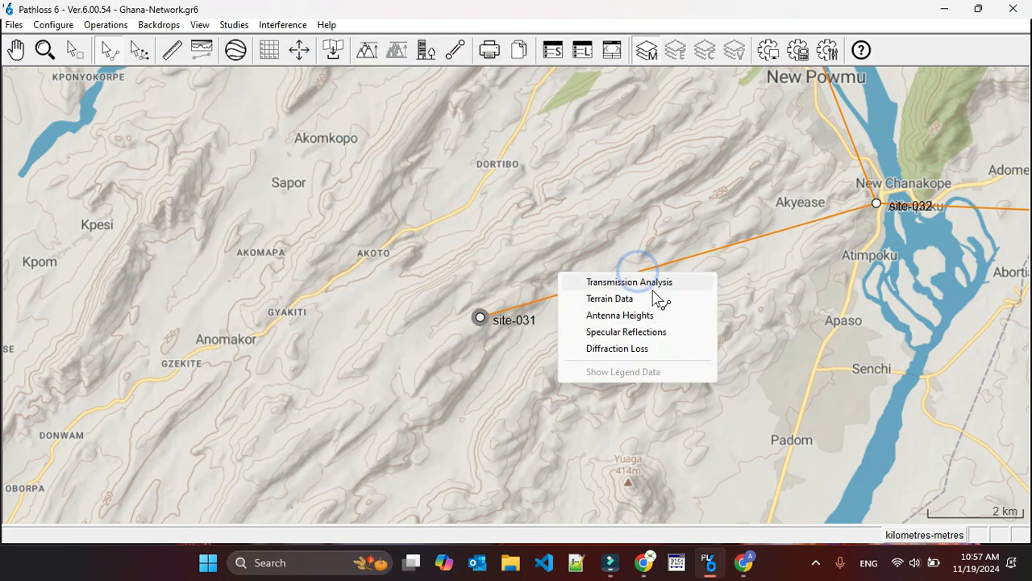
{"action": "right_click", "coordinate": [685, 259]}
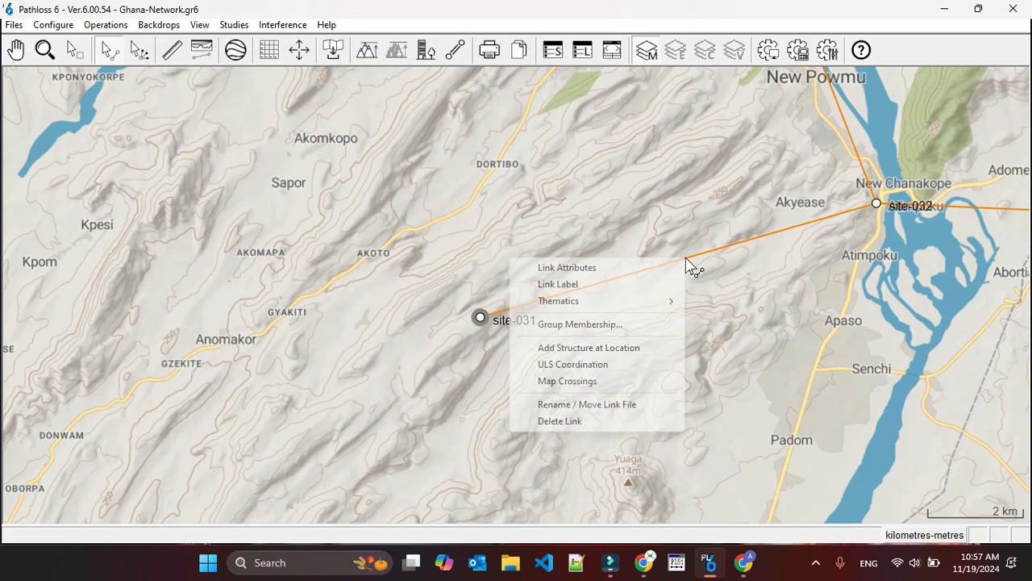
{"action": "left_click", "coordinate": [589, 421]}
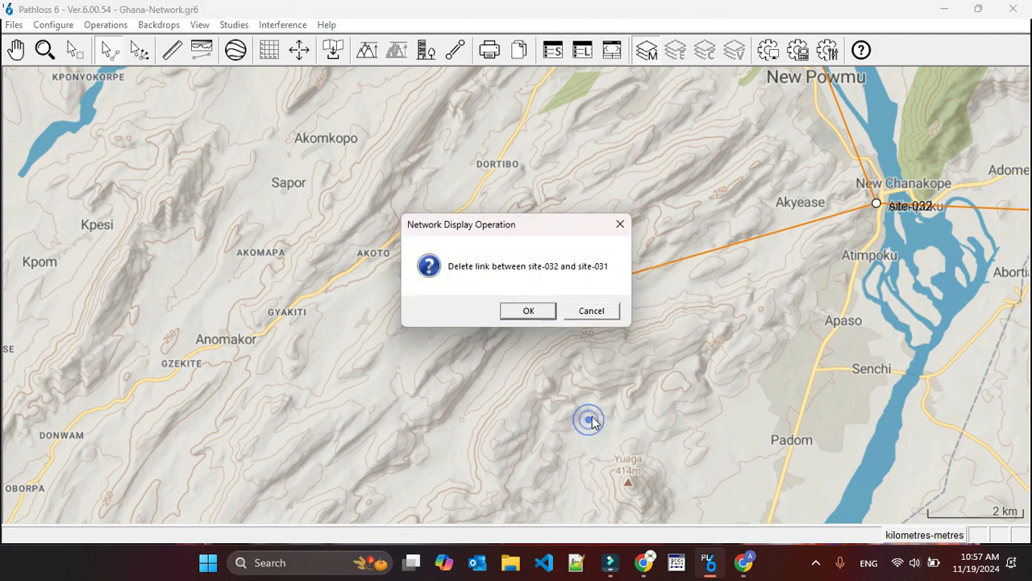
{"action": "left_click", "coordinate": [543, 310]}
Create a link from site-031 to site-032 and generate its terrain profile from the primary DEM at a 25 m distance increment.
{"action": "left_click", "coordinate": [465, 309]}
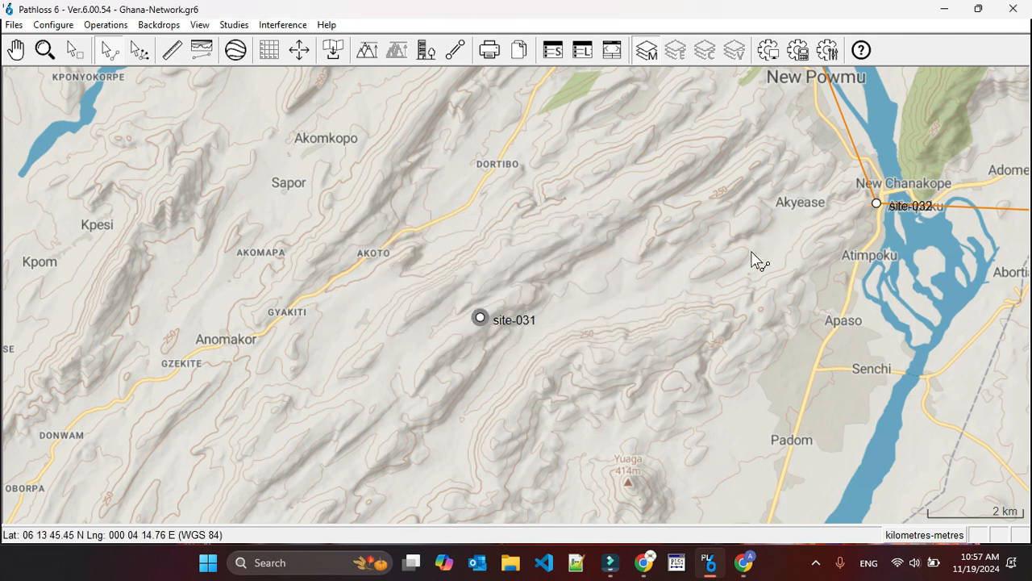
{"action": "left_click_drag", "start_coordinate": [482, 319], "coordinate": [875, 203]}
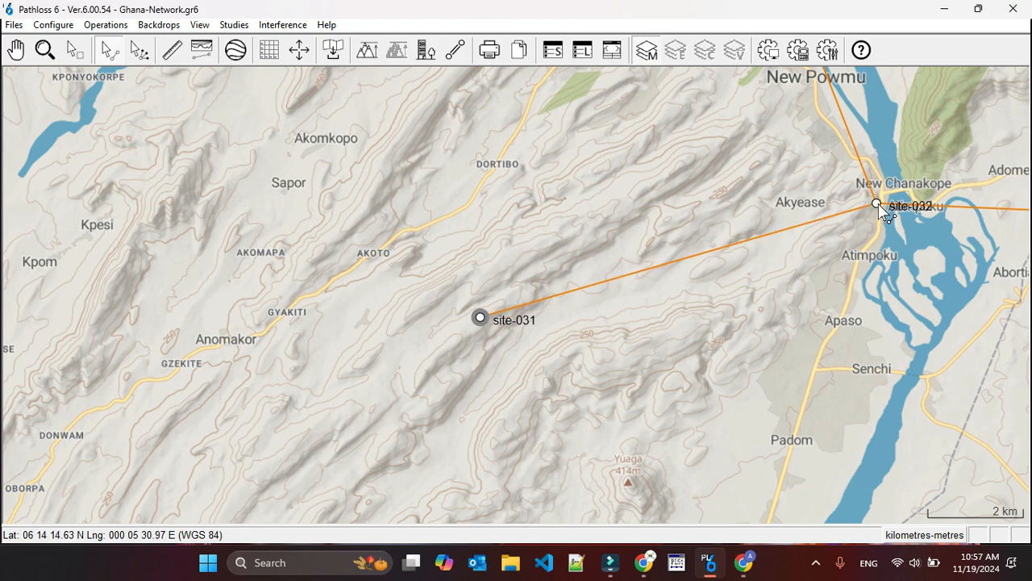
{"action": "right_click", "coordinate": [659, 274]}
{"action": "left_click", "coordinate": [645, 297]}
{"action": "left_click", "coordinate": [334, 80]}
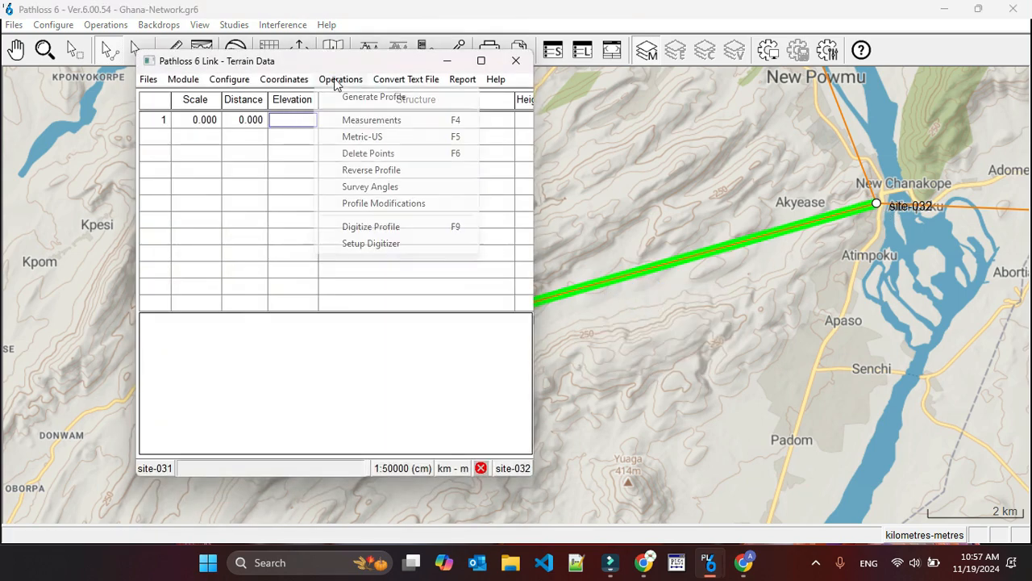
{"action": "left_click", "coordinate": [355, 96]}
{"action": "left_click", "coordinate": [280, 419]}
{"action": "left_click", "coordinate": [529, 303]}
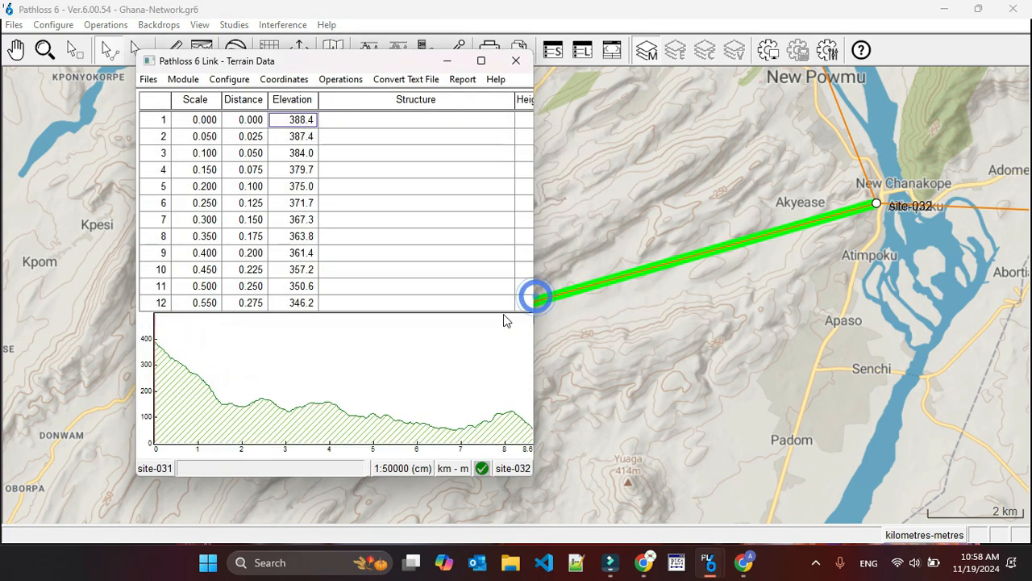
Calculate the antenna heights for the site-031 to site-032 link, and close it without keeping the new heights or saving.
{"action": "left_click", "coordinate": [184, 80]}
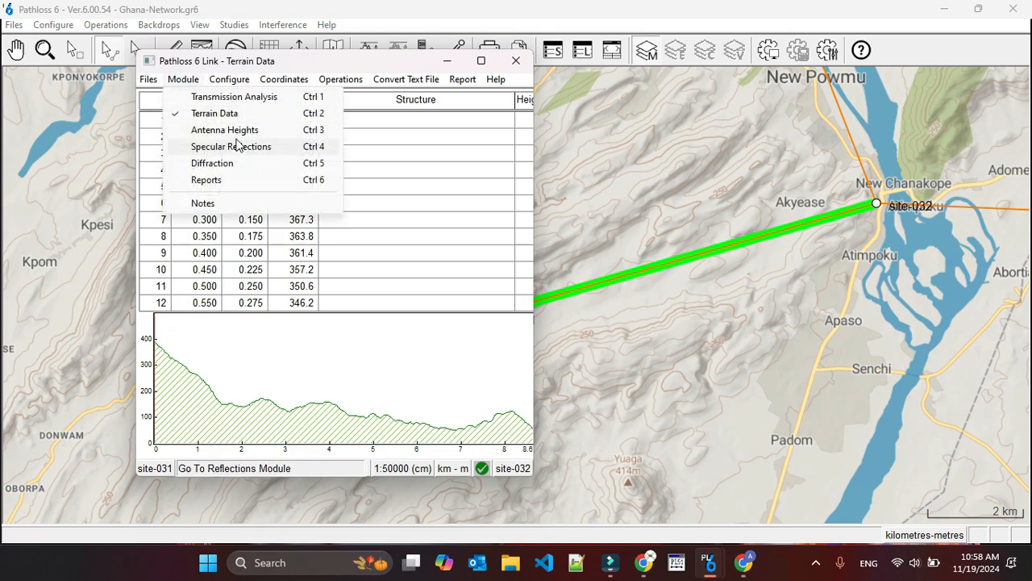
{"action": "left_click", "coordinate": [237, 130]}
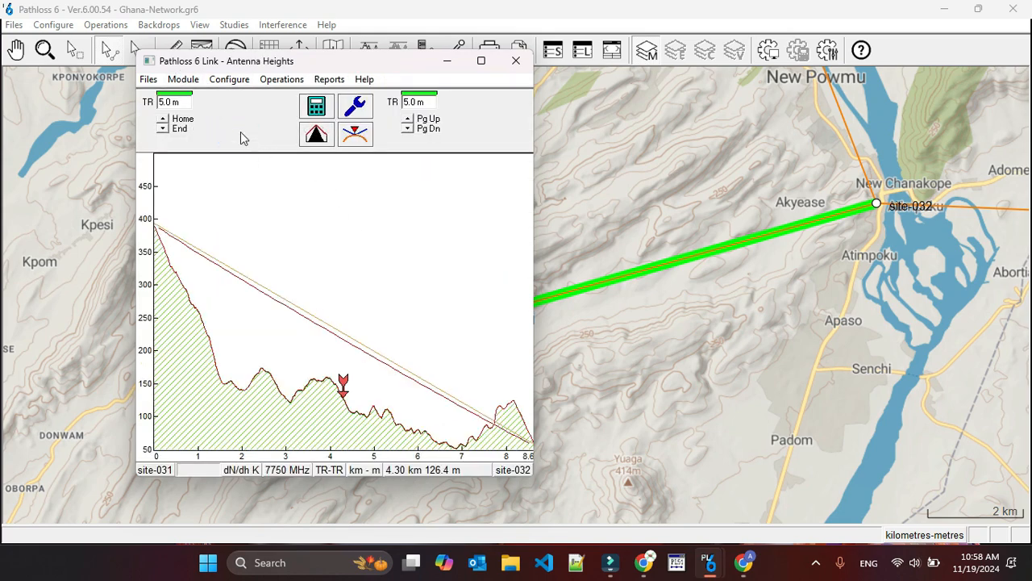
{"action": "left_click", "coordinate": [316, 106]}
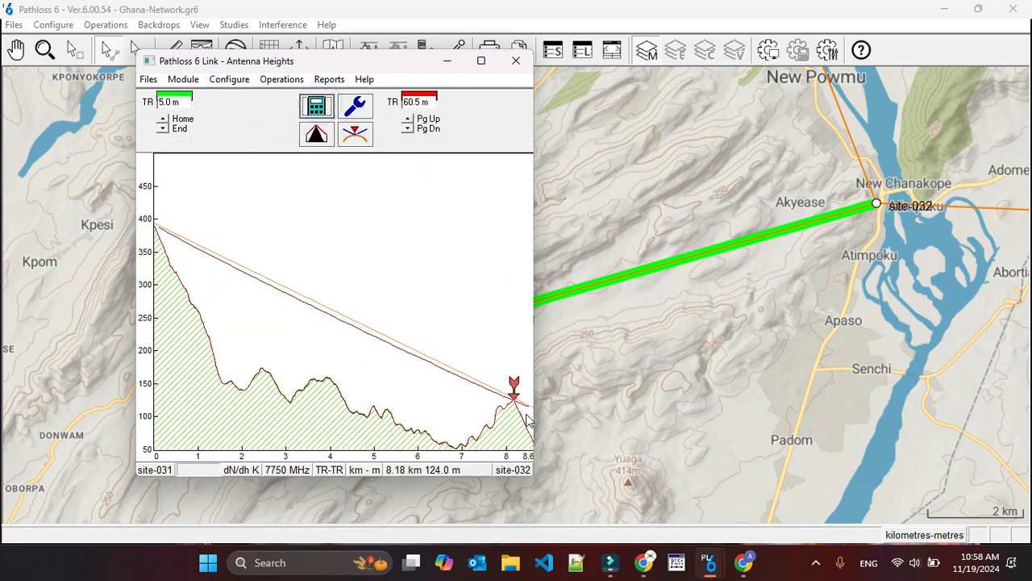
{"action": "left_click", "coordinate": [516, 62]}
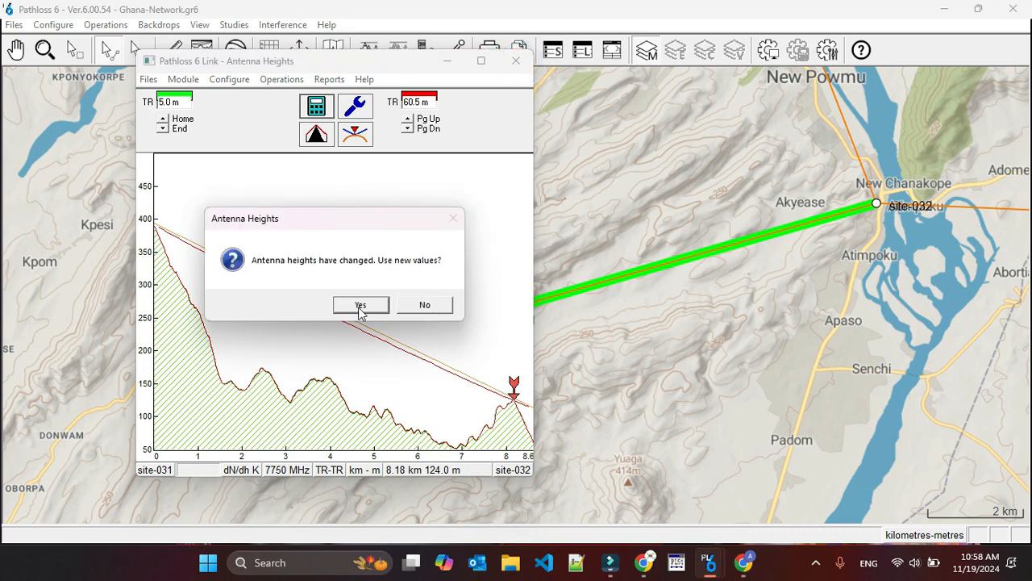
{"action": "left_click", "coordinate": [433, 311]}
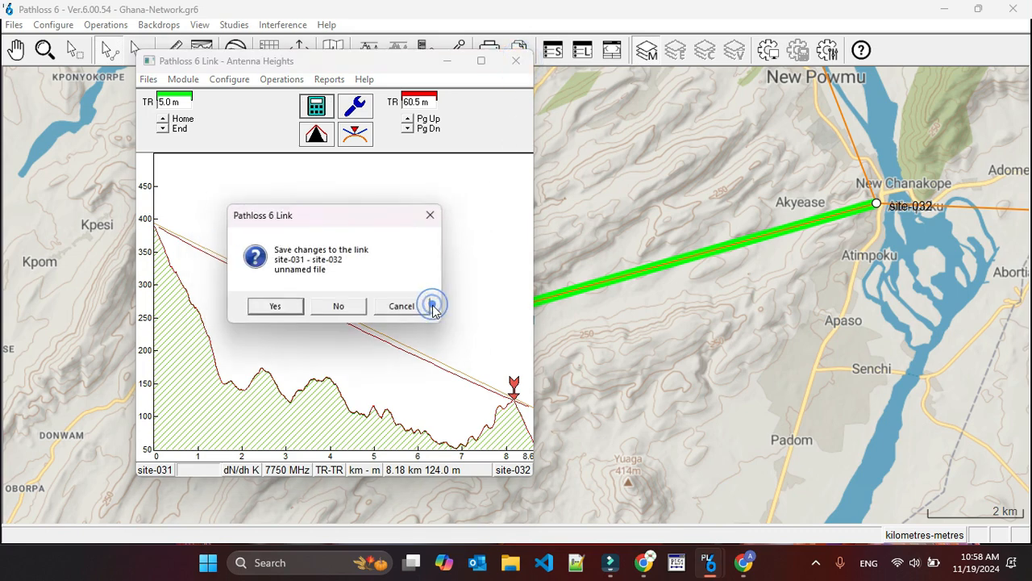
{"action": "left_click", "coordinate": [348, 307]}
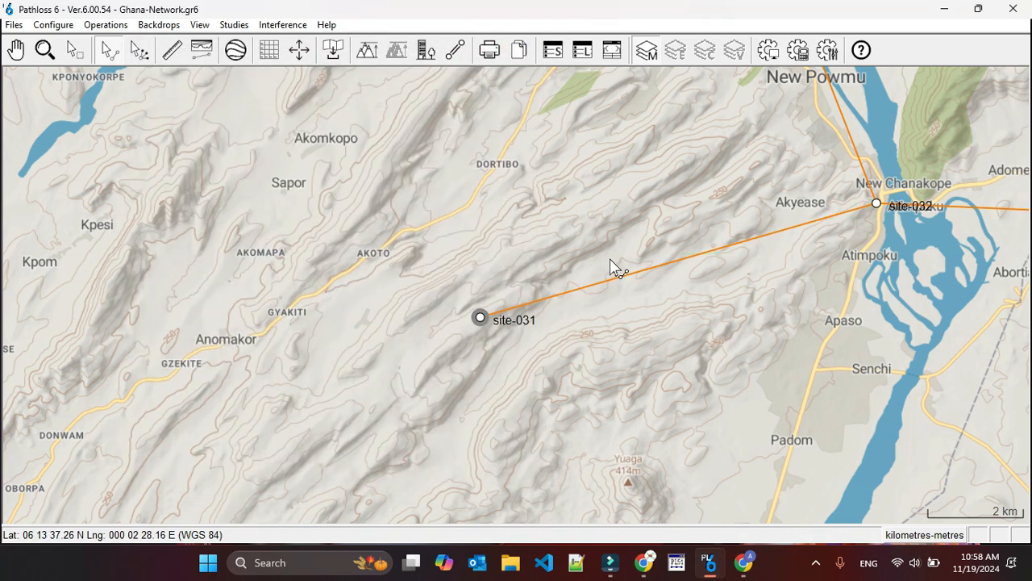
Delete the link between site-034 and site-032 together with its associated link file.
{"action": "right_click", "coordinate": [622, 277]}
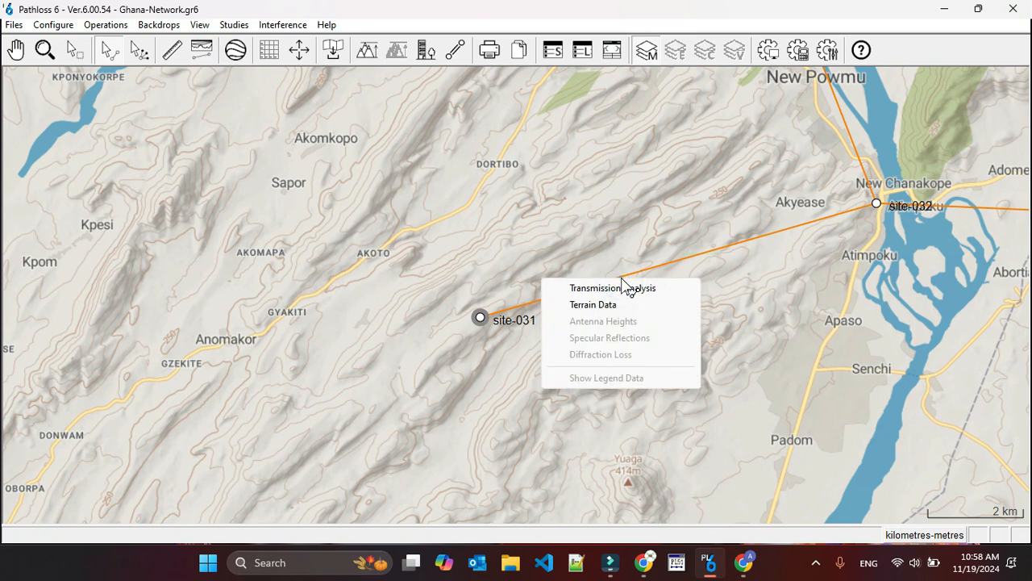
{"action": "left_click", "coordinate": [780, 182]}
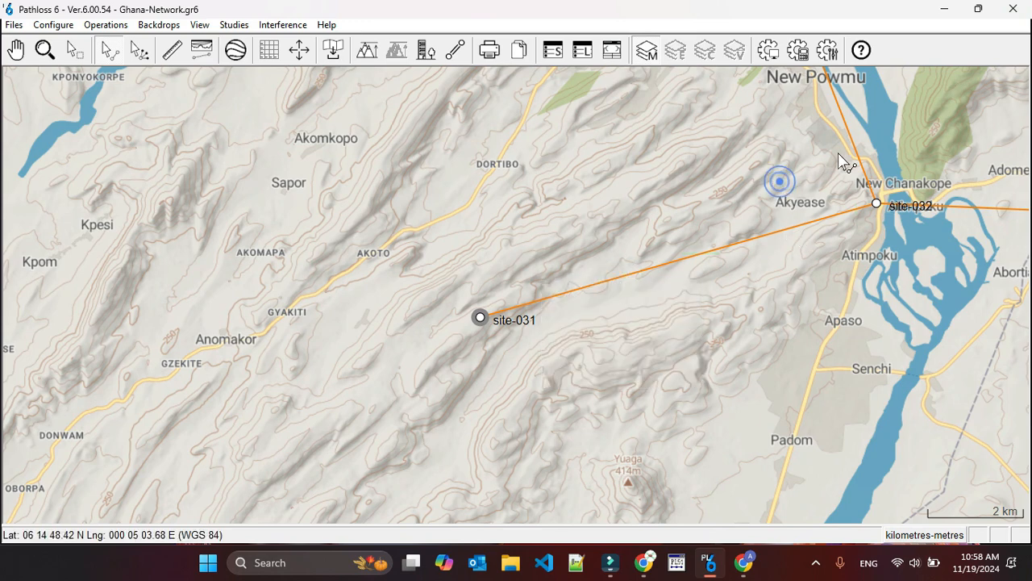
{"action": "right_click", "coordinate": [836, 102]}
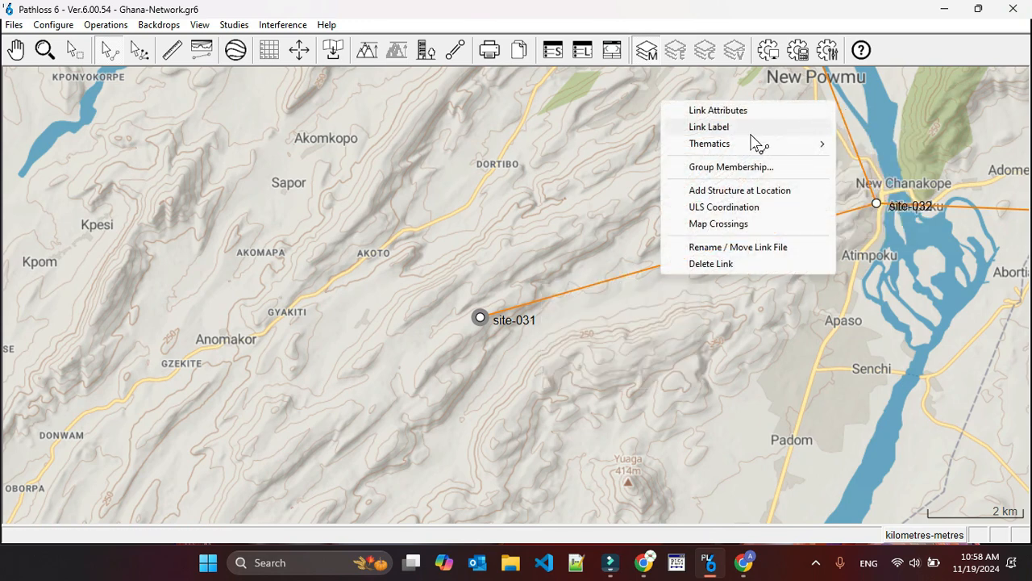
{"action": "left_click", "coordinate": [712, 264]}
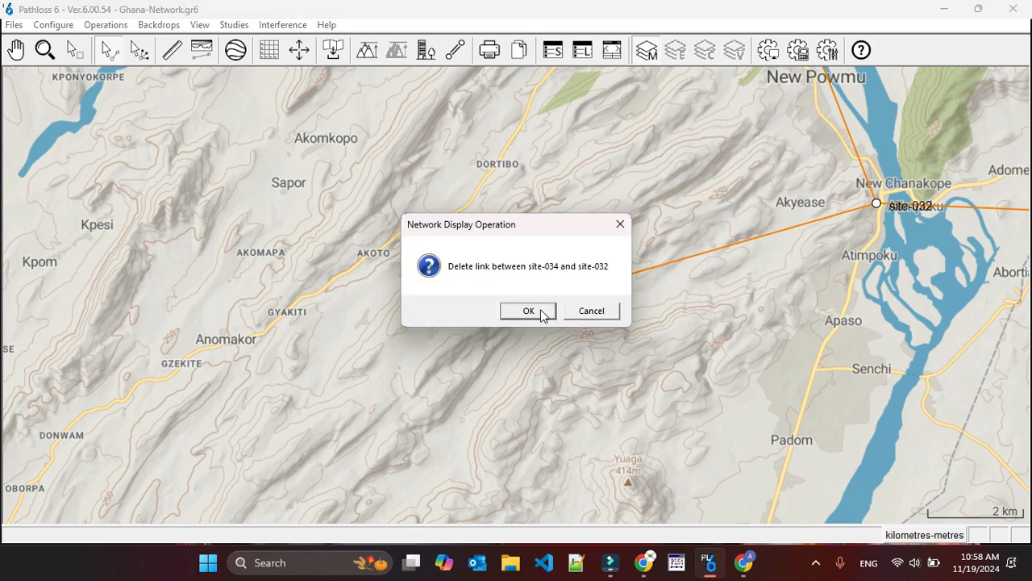
{"action": "left_click", "coordinate": [539, 311]}
{"action": "left_click", "coordinate": [452, 311]}
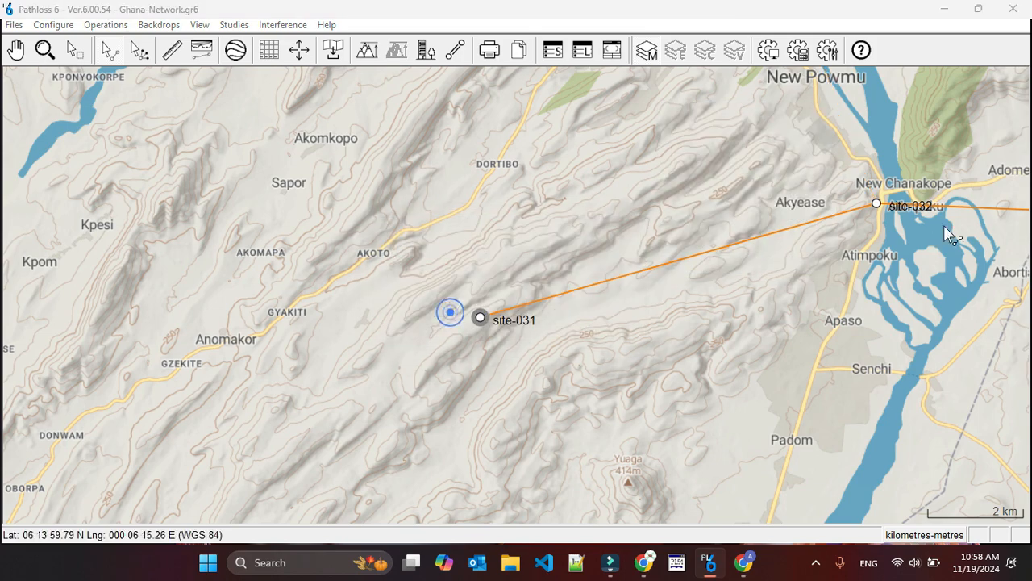
Delete the link between site-033 and site-032 together with its associated link file.
{"action": "right_click", "coordinate": [960, 209]}
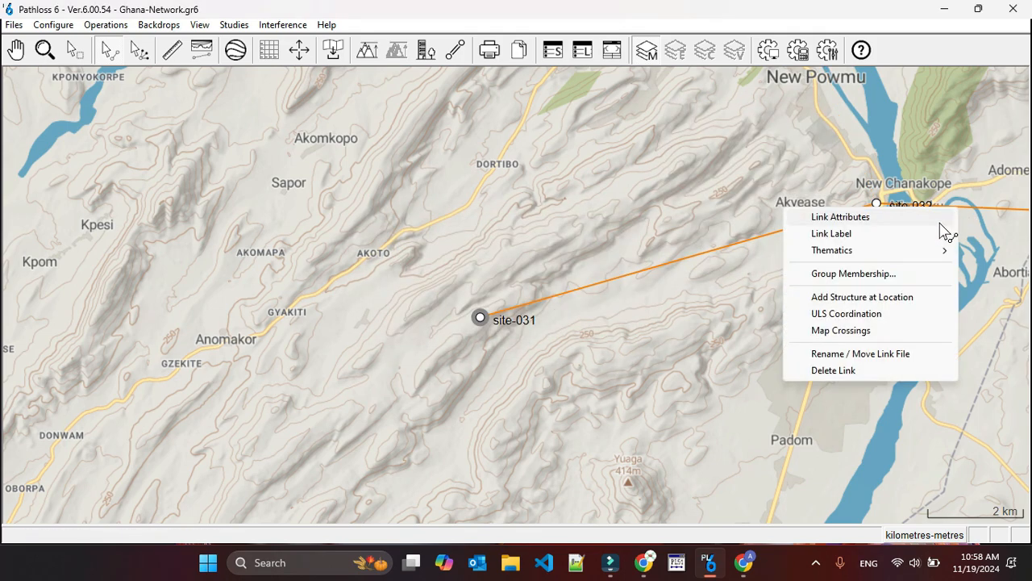
{"action": "left_click", "coordinate": [833, 370]}
{"action": "left_click", "coordinate": [531, 312]}
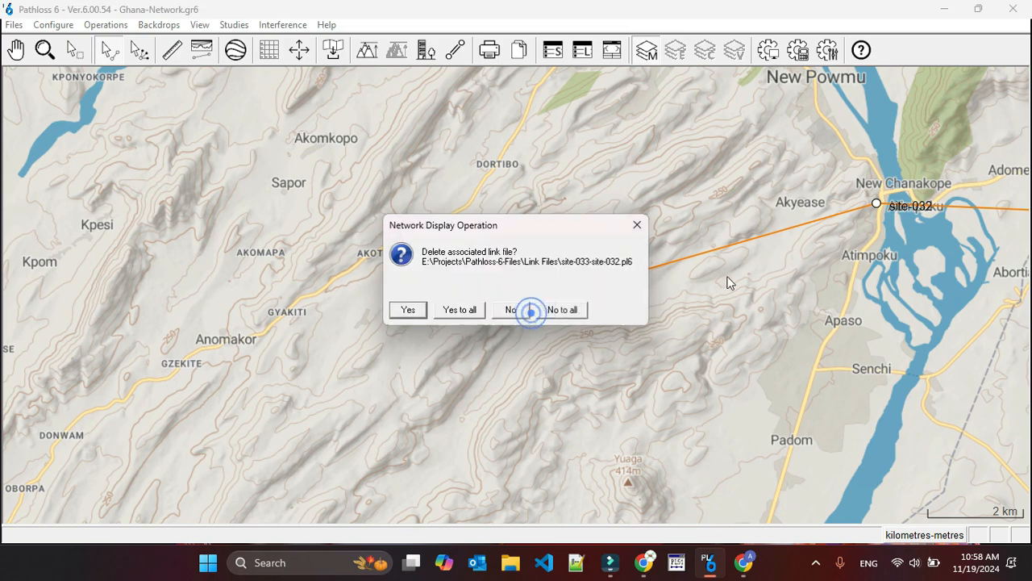
{"action": "left_click", "coordinate": [474, 314]}
Delete the link between site-031 and site-032 from the network map.
{"action": "right_click", "coordinate": [713, 255]}
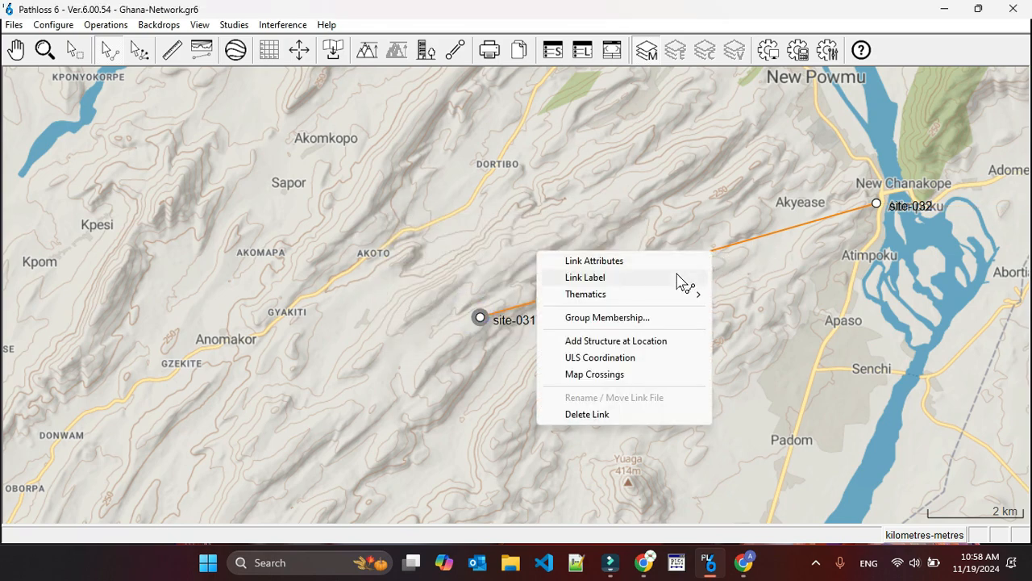
{"action": "left_click", "coordinate": [589, 415]}
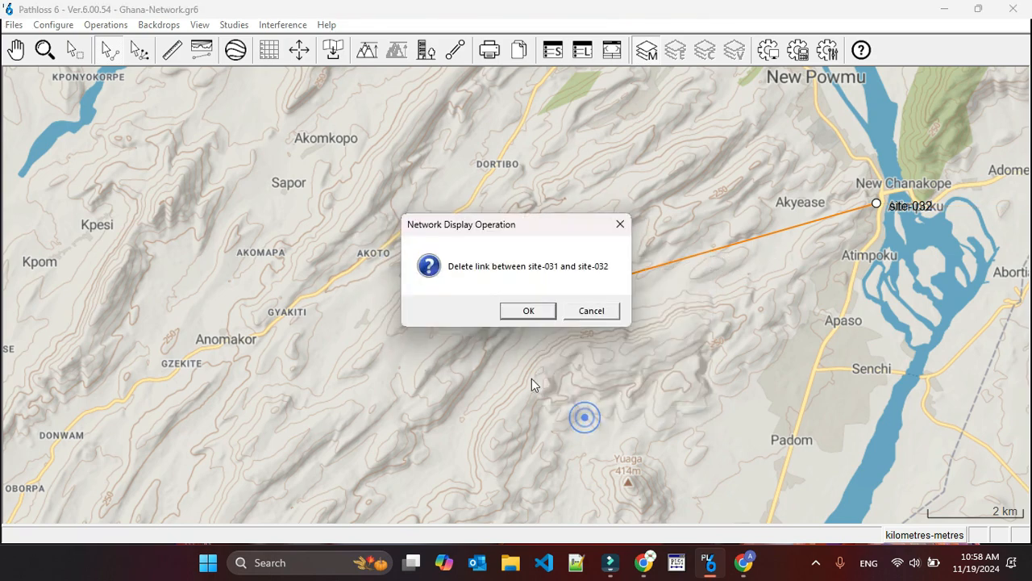
{"action": "left_click", "coordinate": [509, 314]}
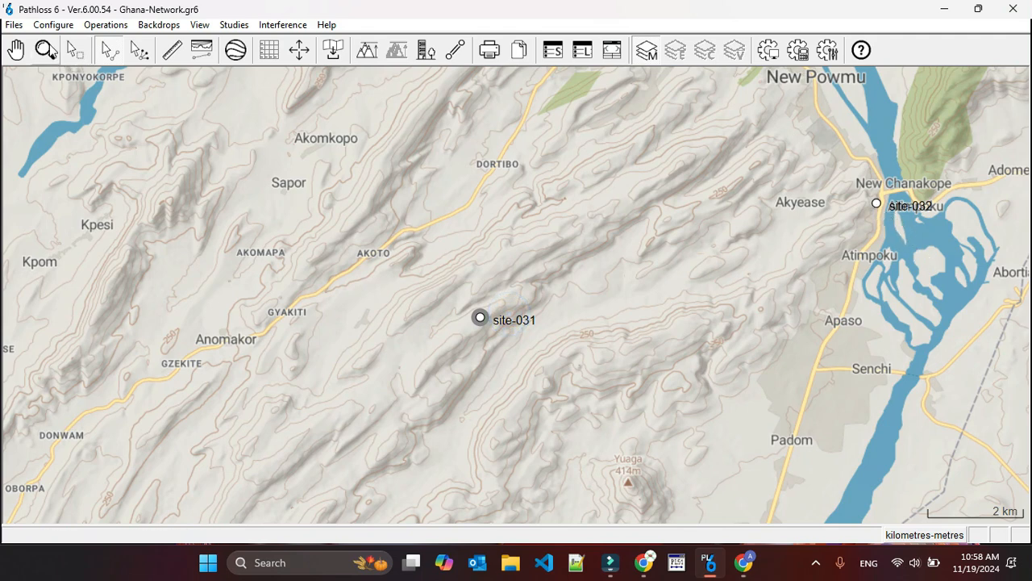
Move site-032 southwest onto the hill at 06 13 56.79 N, 000 04 55.14 E.
{"action": "left_click", "coordinate": [46, 50]}
{"action": "left_click", "coordinate": [887, 199]}
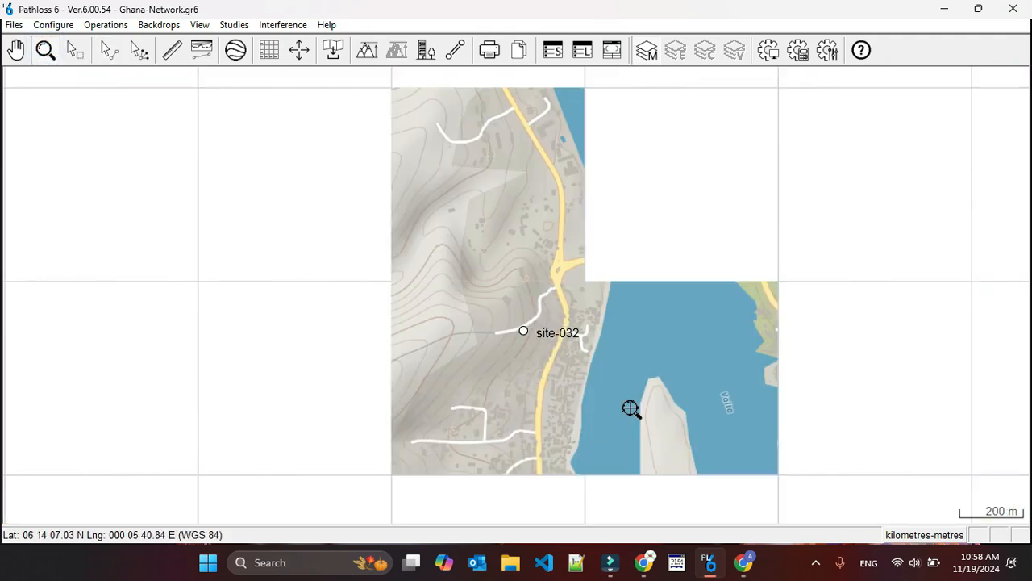
{"action": "left_click", "coordinate": [67, 25]}
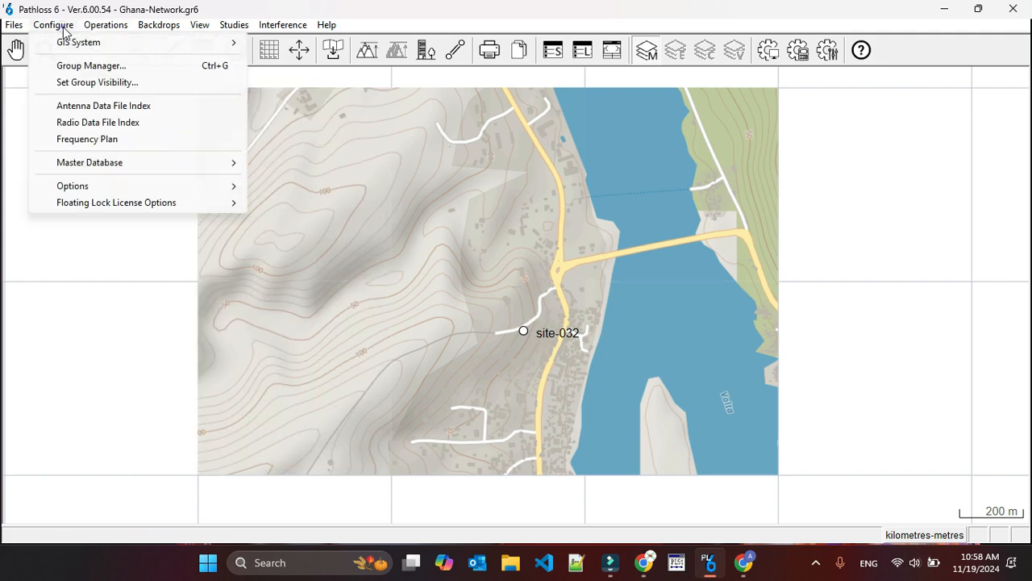
{"action": "left_click", "coordinate": [72, 25]}
{"action": "left_click", "coordinate": [104, 25]}
{"action": "left_click", "coordinate": [113, 58]}
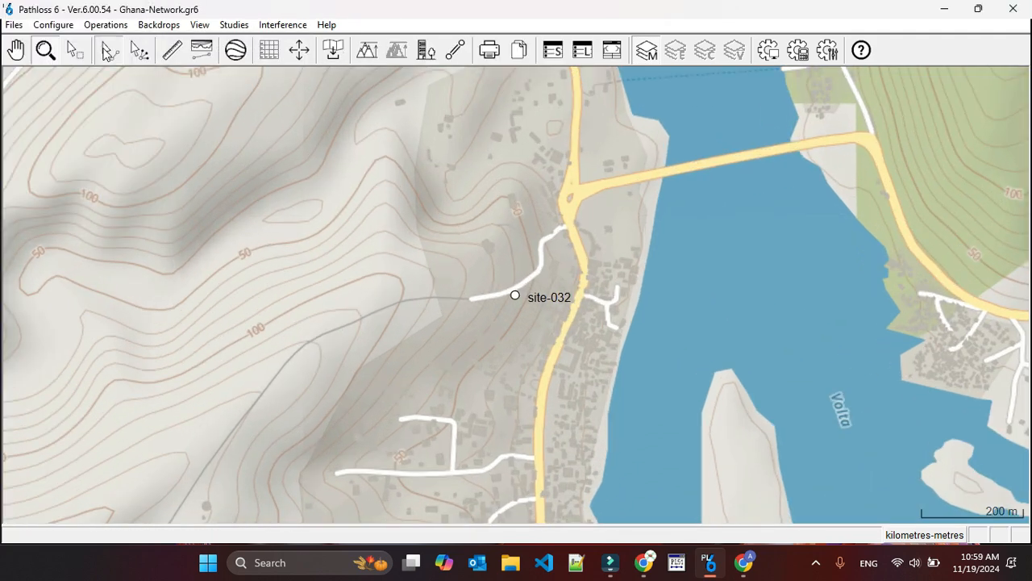
{"action": "left_click", "coordinate": [105, 25]}
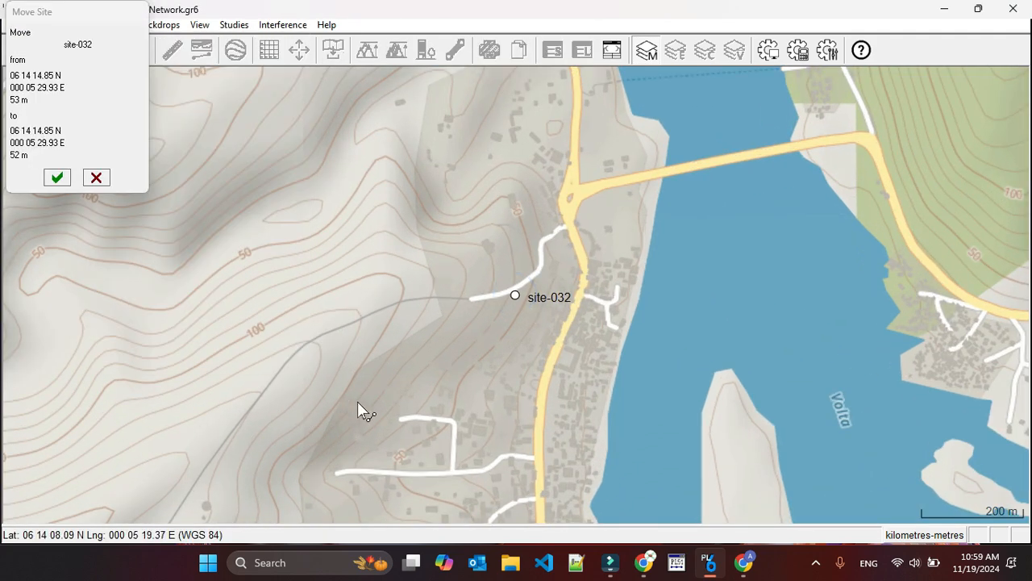
{"action": "scroll", "coordinate": [412, 396], "scroll_direction": "down", "scroll_amount": 1}
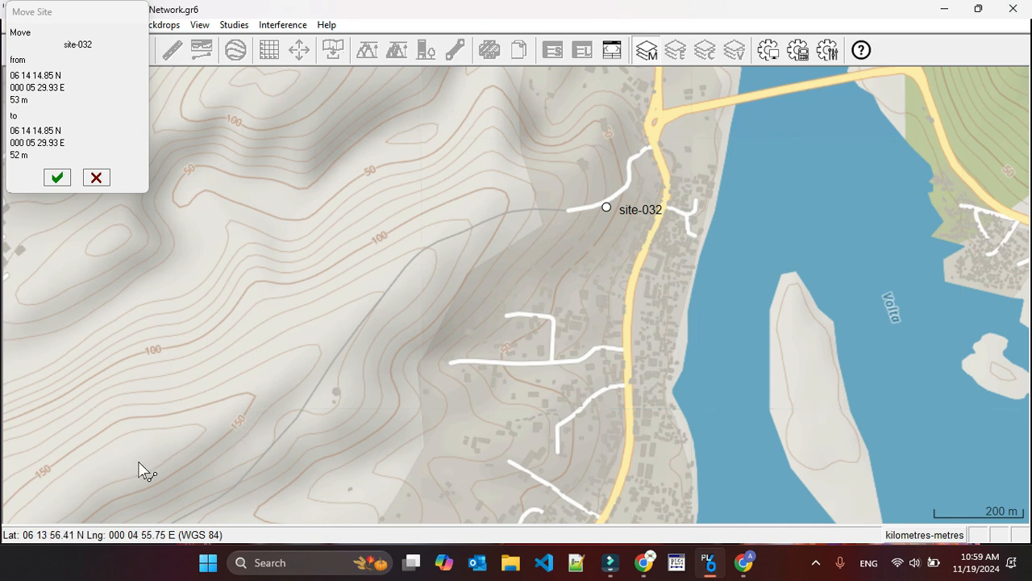
{"action": "left_click", "coordinate": [130, 456]}
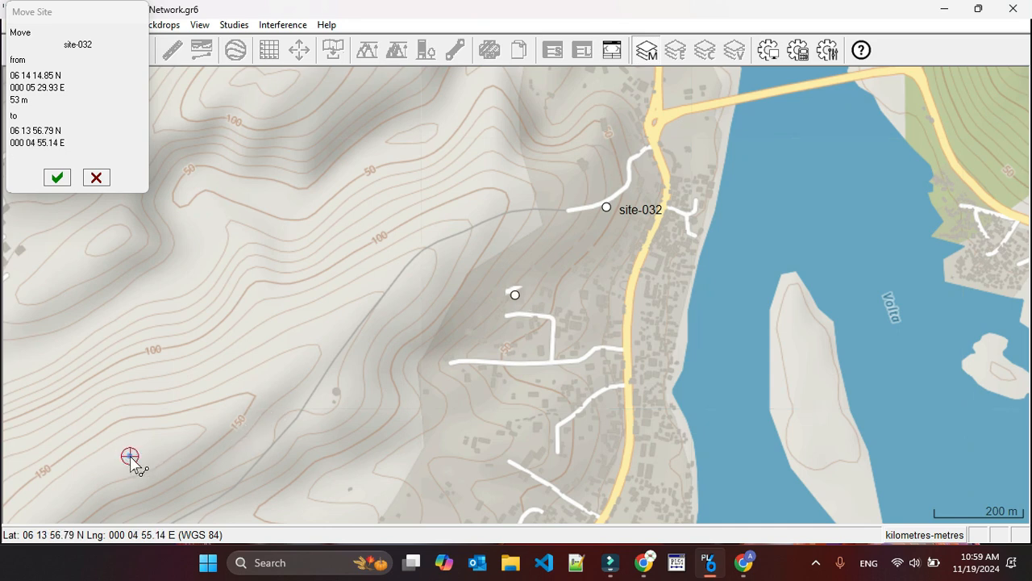
{"action": "left_click", "coordinate": [56, 177]}
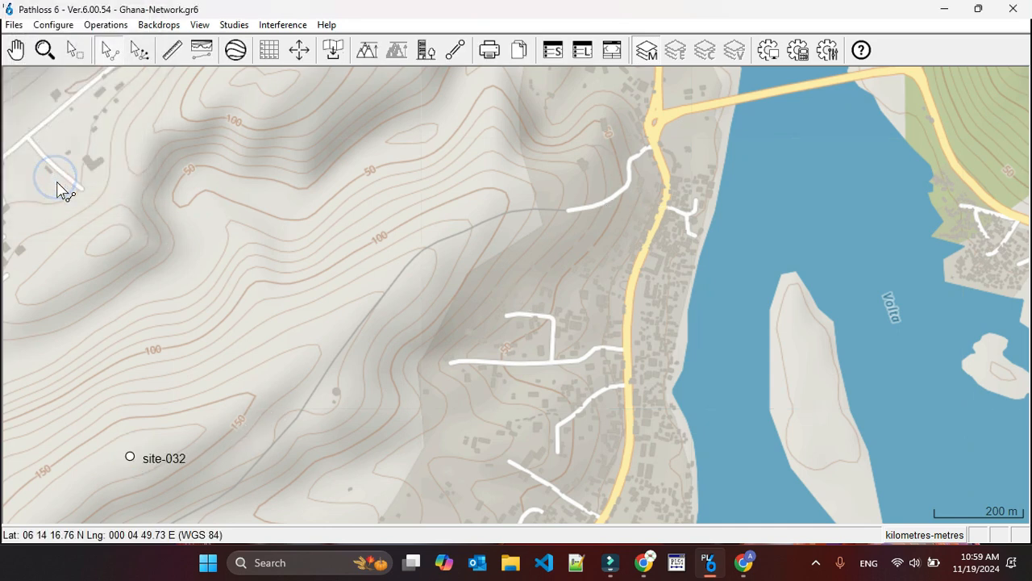
Create a link from site-034 to the relocated site-032 on the network map.
{"action": "scroll", "coordinate": [317, 300], "scroll_direction": "down", "scroll_amount": 7}
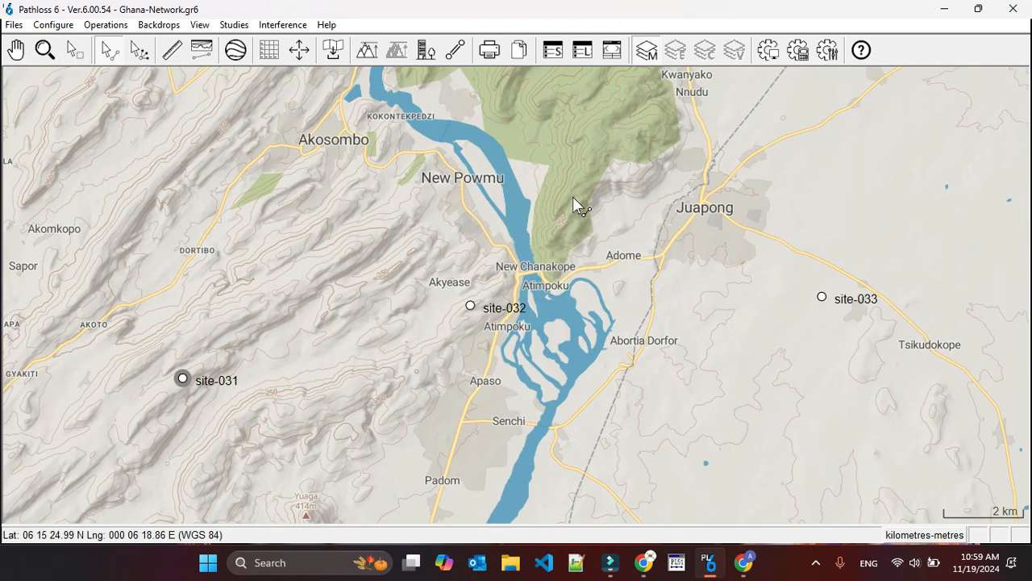
{"action": "scroll", "coordinate": [517, 296], "scroll_direction": "down", "scroll_amount": 3}
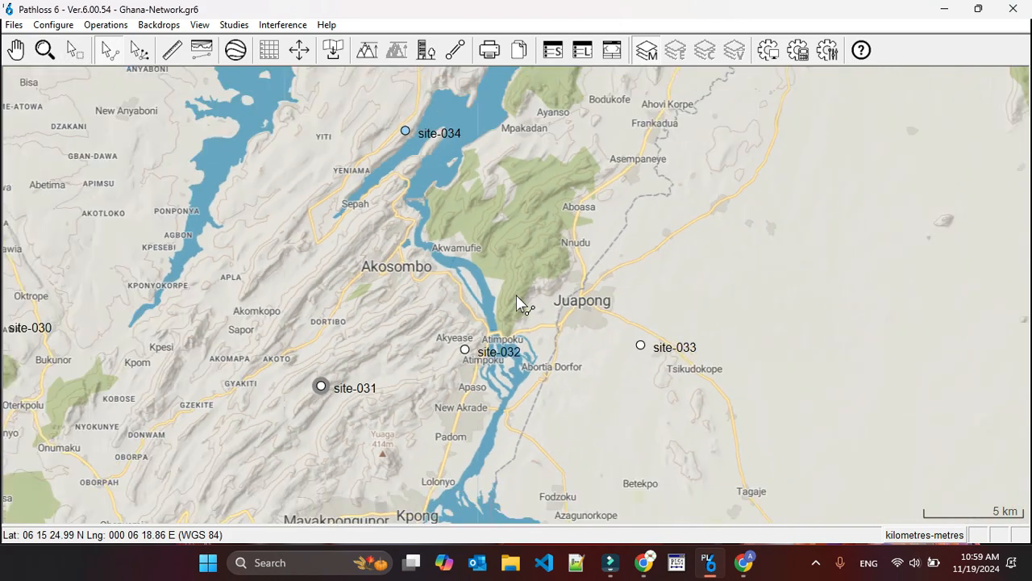
{"action": "left_click_drag", "start_coordinate": [405, 132], "coordinate": [466, 350]}
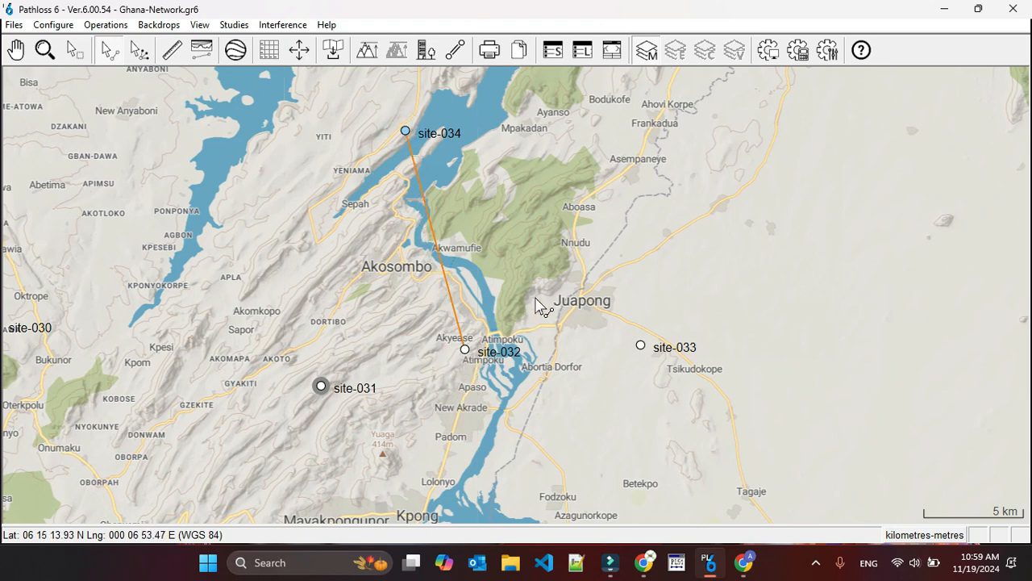
Generate the terrain profile of the site-034 to site-032 link from the SRTM primary DEM.
{"action": "right_click", "coordinate": [437, 247]}
{"action": "left_click", "coordinate": [427, 268]}
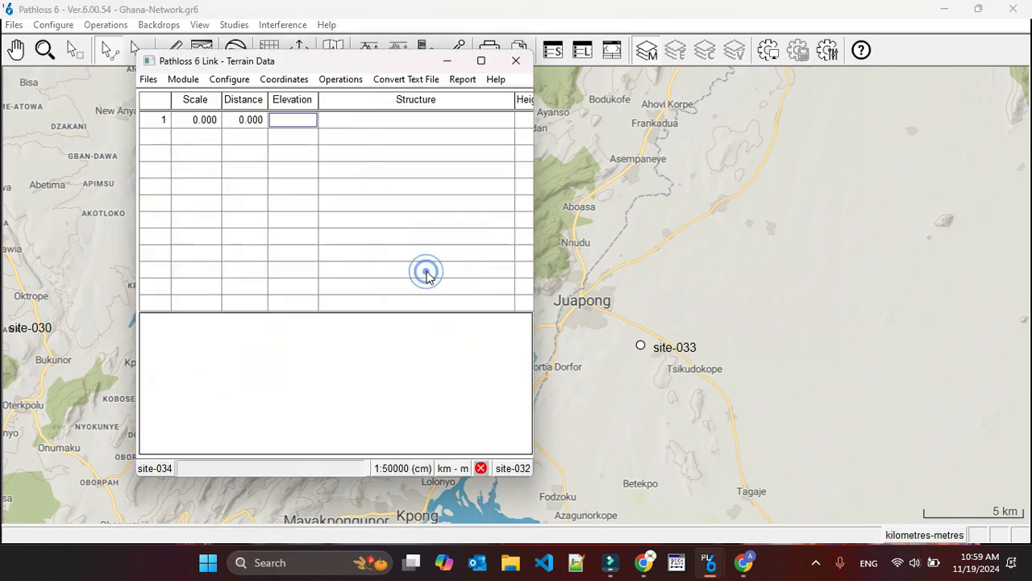
{"action": "left_click", "coordinate": [293, 121]}
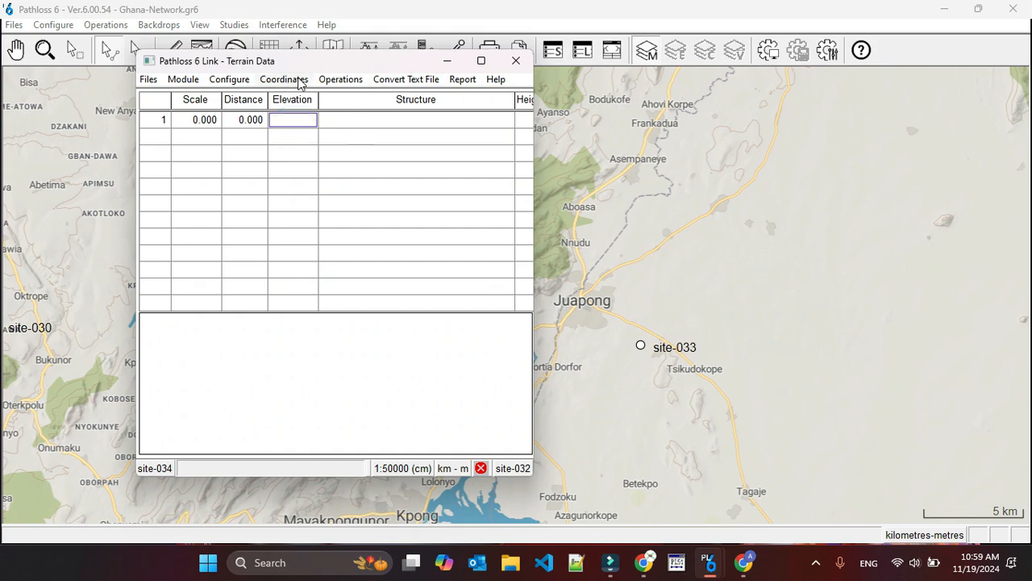
{"action": "left_click", "coordinate": [339, 79]}
{"action": "left_click", "coordinate": [375, 97]}
{"action": "left_click", "coordinate": [279, 417]}
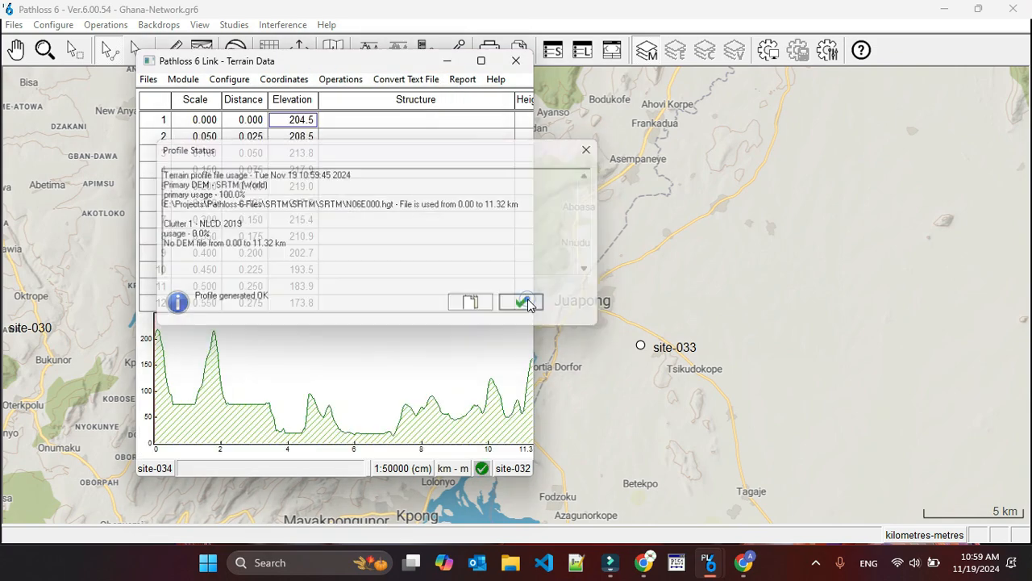
{"action": "left_click", "coordinate": [524, 302]}
Calculate the antenna heights for the site-034 to site-032 link, and accept the new values when switching to the Specular Reflections module.
{"action": "left_click", "coordinate": [183, 79]}
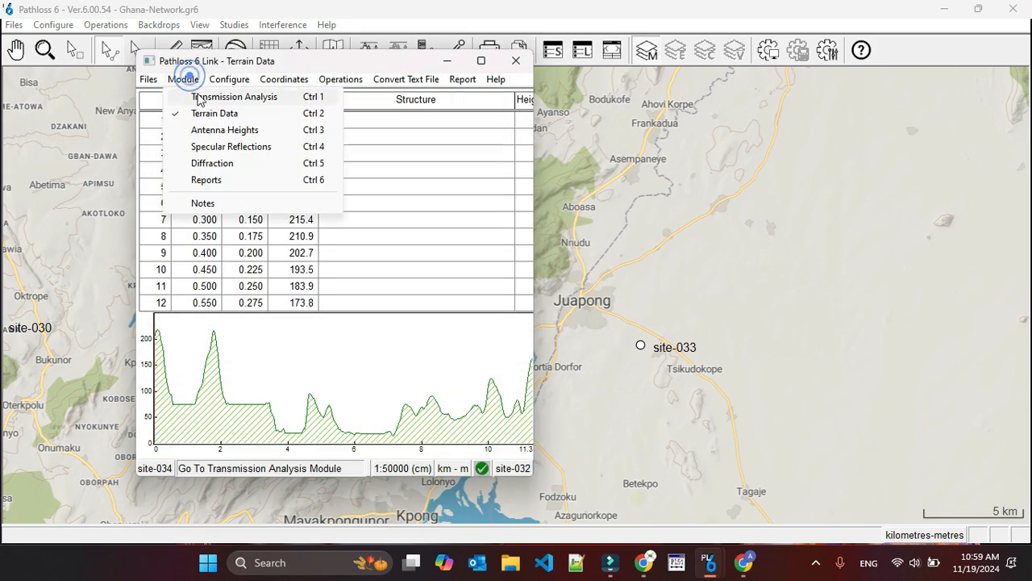
{"action": "left_click", "coordinate": [242, 131]}
{"action": "left_click", "coordinate": [316, 106]}
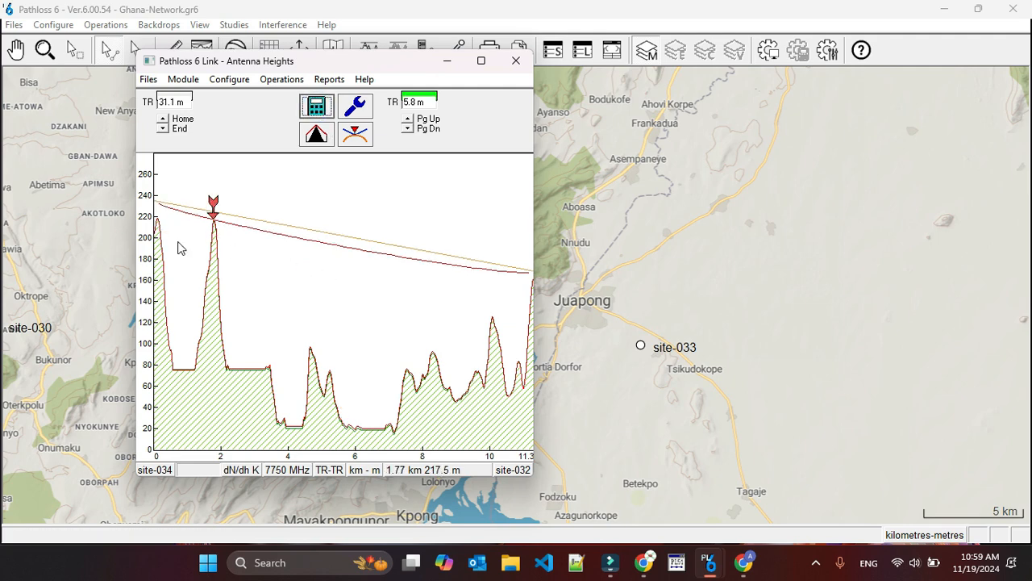
{"action": "left_click", "coordinate": [183, 79]}
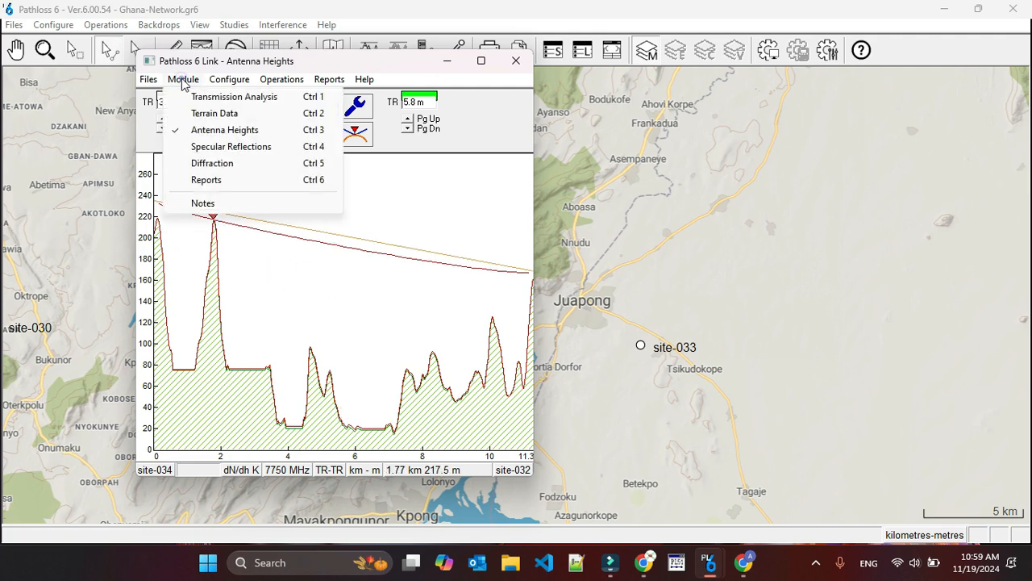
{"action": "left_click", "coordinate": [225, 147]}
{"action": "left_click", "coordinate": [358, 307]}
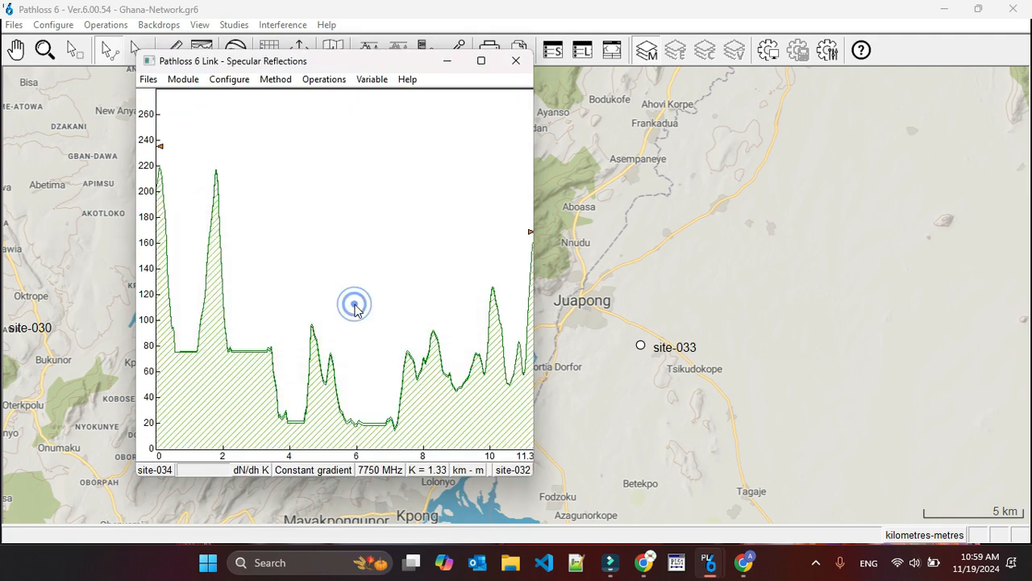
{"action": "left_click", "coordinate": [326, 79]}
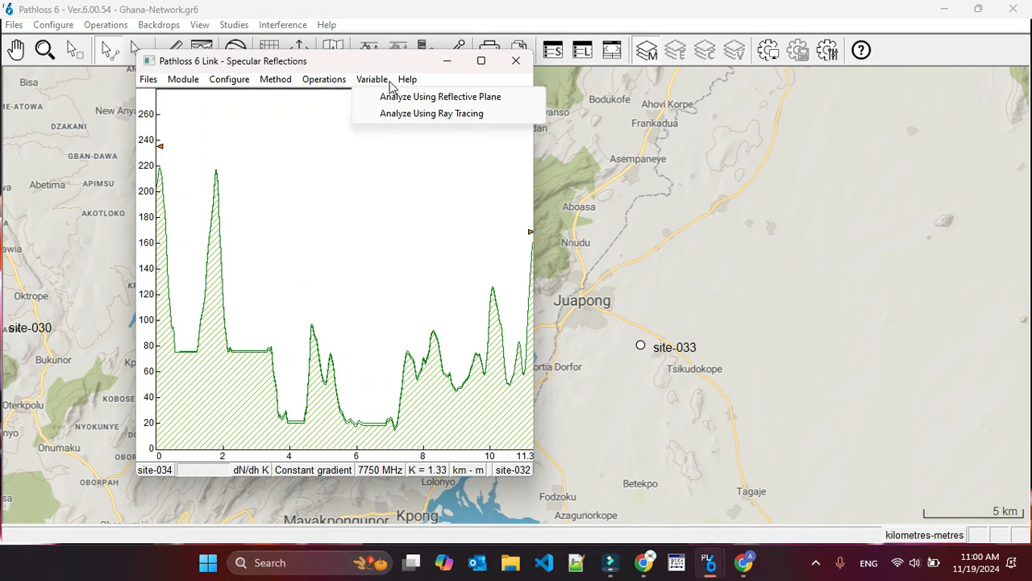
{"action": "left_click", "coordinate": [382, 98]}
{"action": "left_click", "coordinate": [417, 356]}
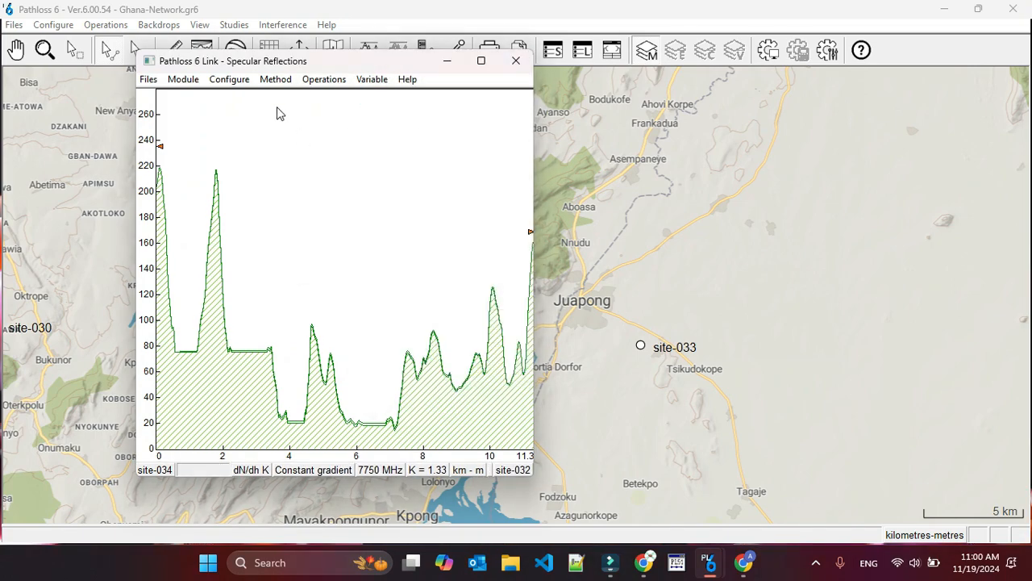
Run a constant gradient ray trace on the site-034 to site-032 link for site 2 antenna heights from 5 to 50 m.
{"action": "left_click", "coordinate": [275, 79]}
{"action": "left_click", "coordinate": [295, 108]}
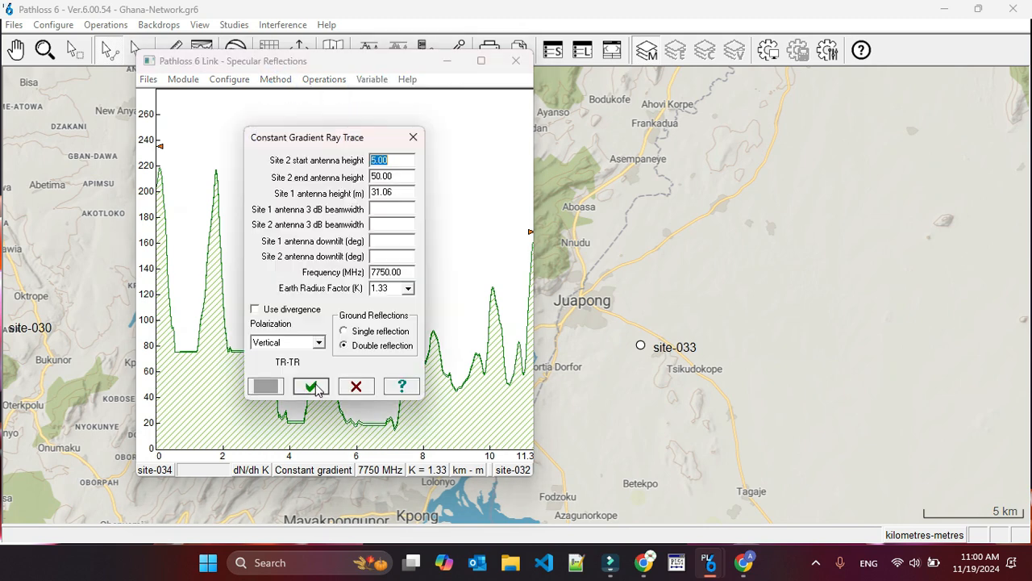
{"action": "left_click", "coordinate": [314, 384]}
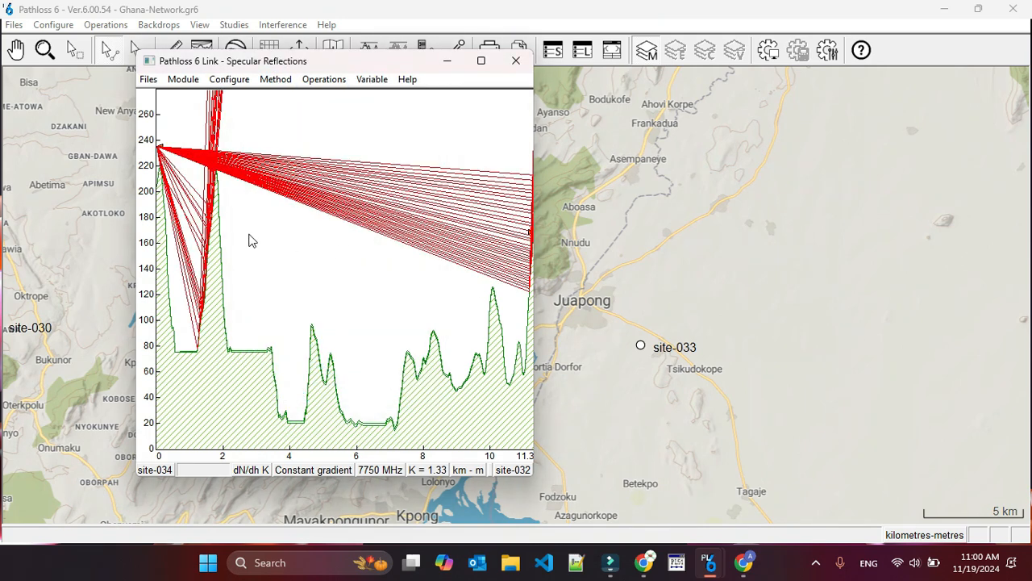
Close the link, saving it as site-034-site-032, and update site-032's network elevation from the Pathloss file.
{"action": "left_click", "coordinate": [516, 63]}
{"action": "left_click", "coordinate": [272, 303]}
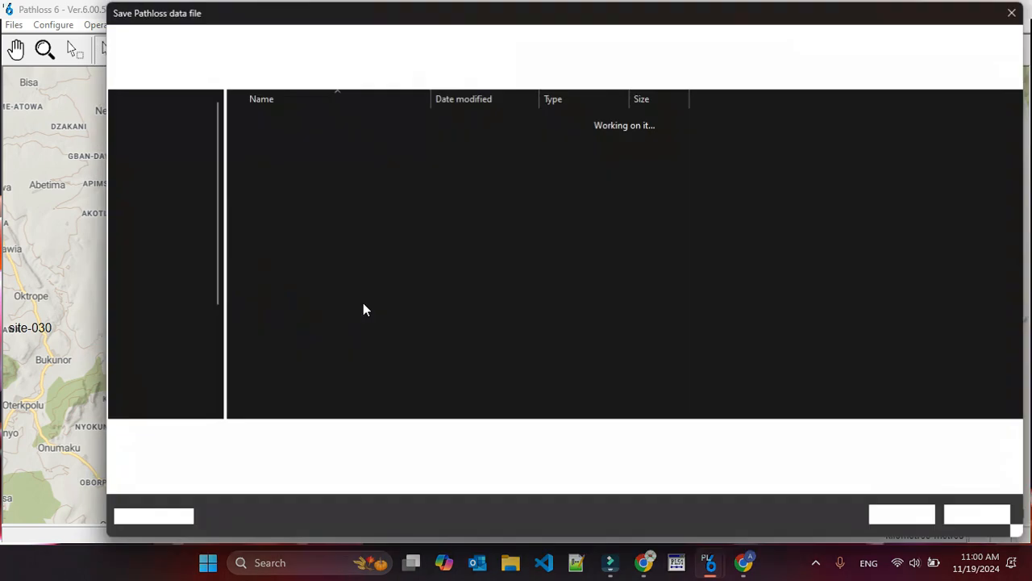
{"action": "left_click", "coordinate": [895, 515]}
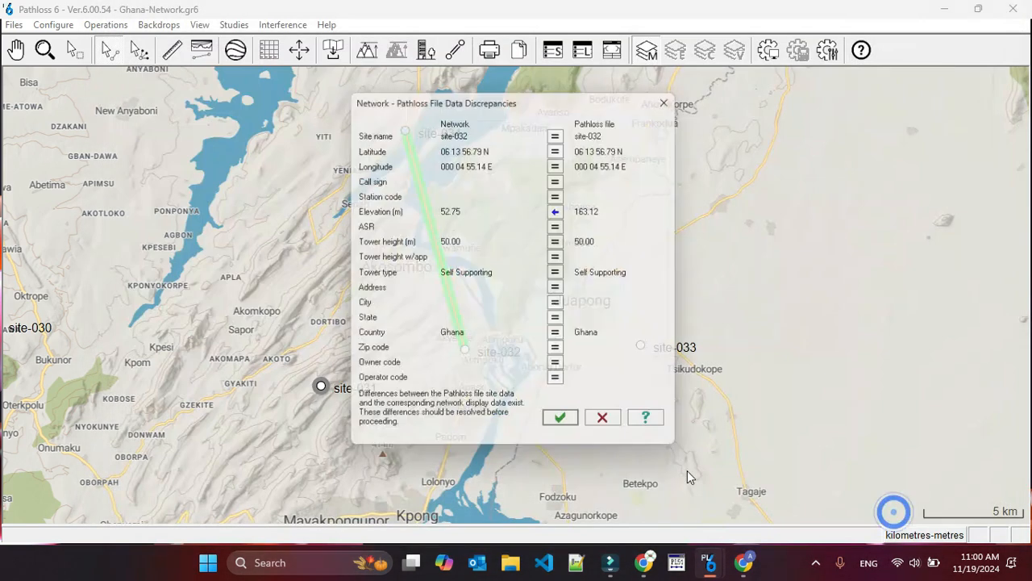
{"action": "left_click", "coordinate": [566, 431]}
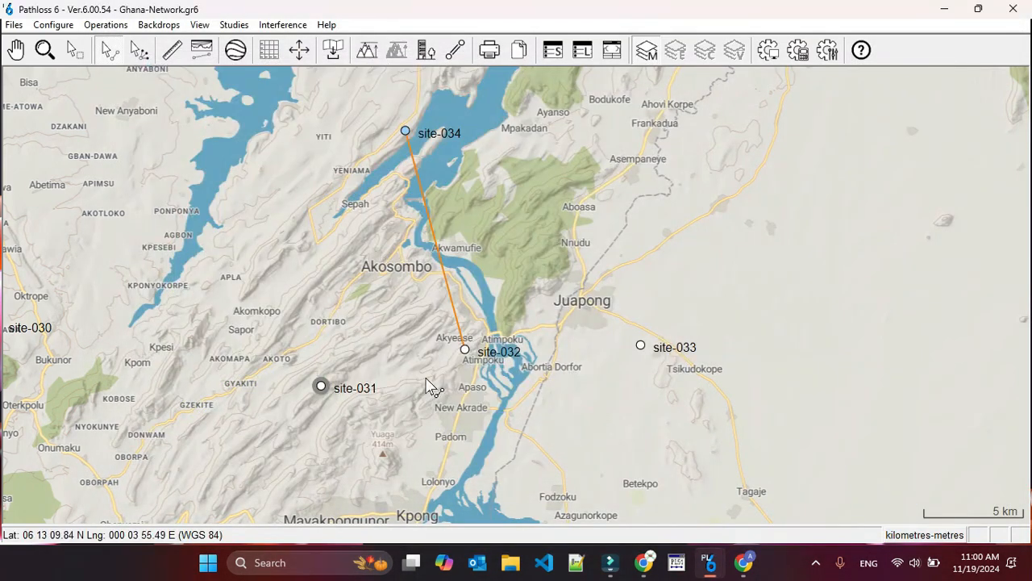
Create a link from site-031 to the relocated site-032 and open its Terrain Data module.
{"action": "left_click_drag", "start_coordinate": [321, 385], "coordinate": [465, 352]}
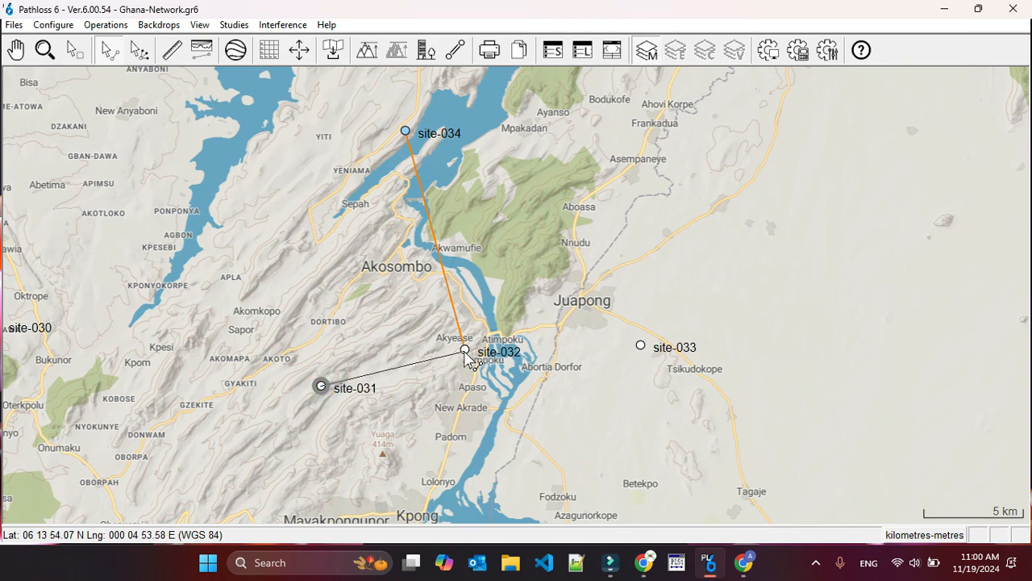
{"action": "left_click", "coordinate": [421, 359]}
{"action": "left_click", "coordinate": [413, 387]}
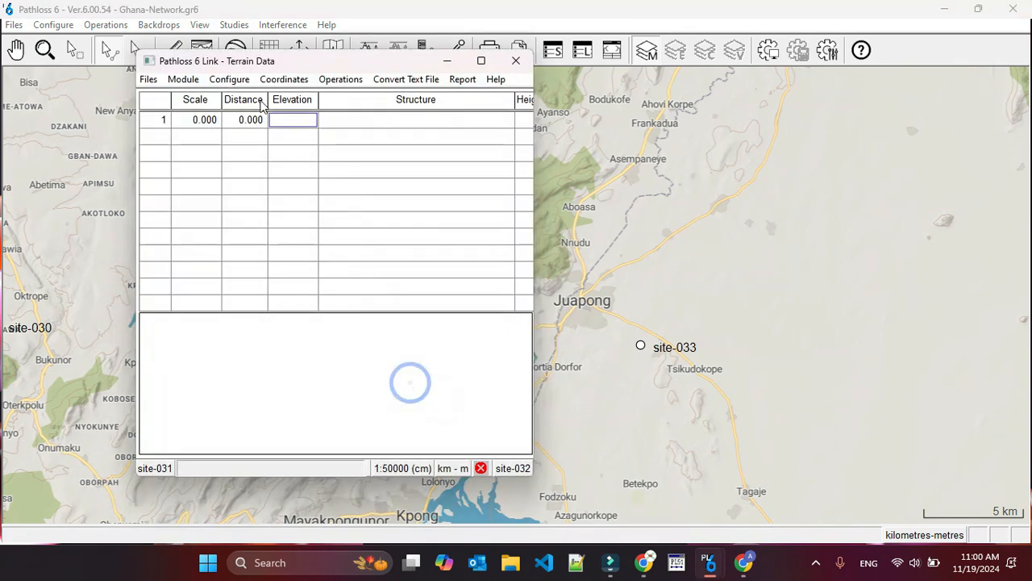
Generate the terrain profile of the site-031 to site-032 link and open its Antenna Heights module.
{"action": "left_click", "coordinate": [355, 79]}
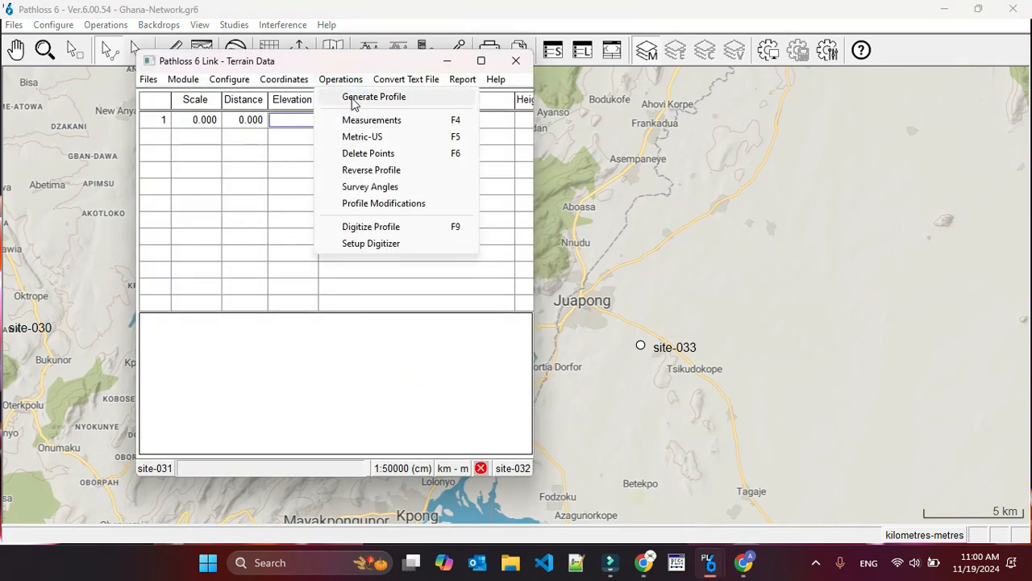
{"action": "left_click", "coordinate": [347, 96]}
{"action": "left_click", "coordinate": [280, 419]}
{"action": "left_click", "coordinate": [525, 302]}
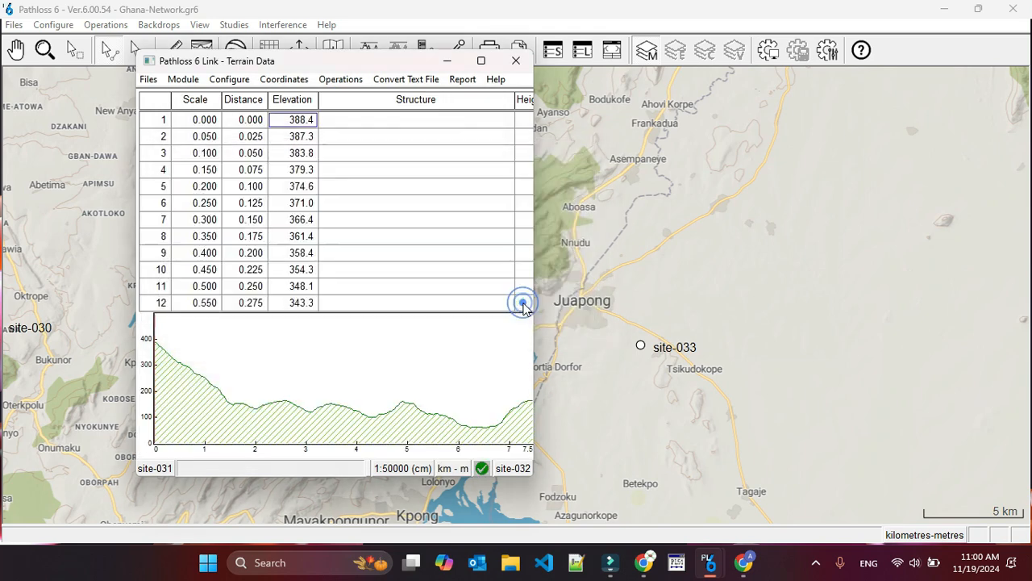
{"action": "left_click", "coordinate": [183, 79]}
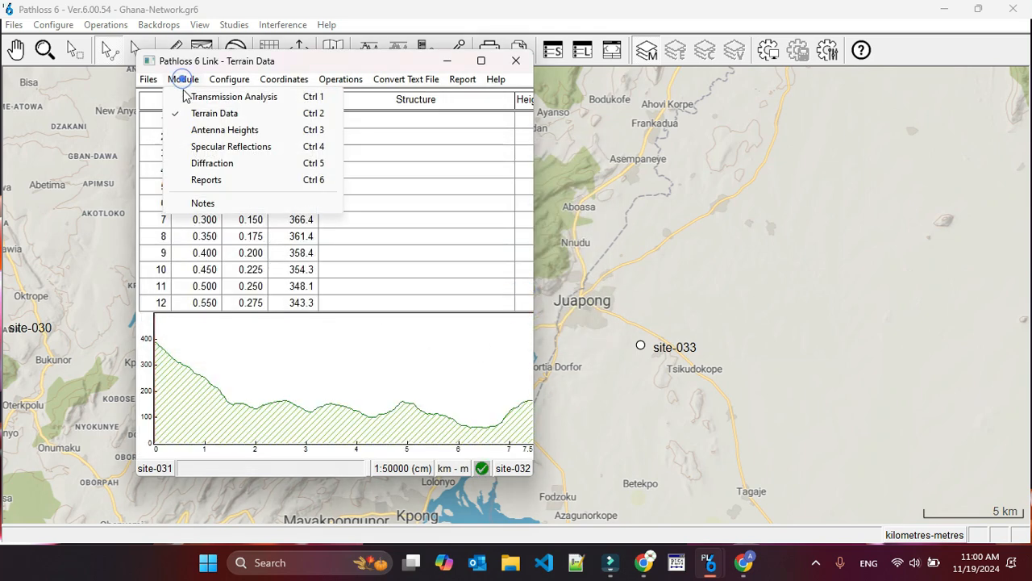
{"action": "left_click", "coordinate": [200, 130]}
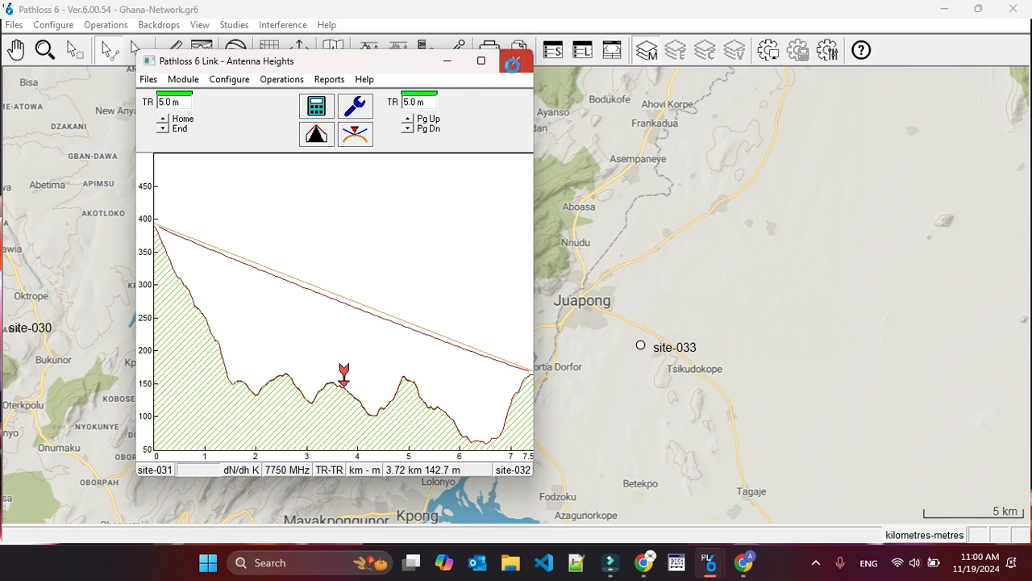
Close the link, saving it as site-031-site-032, and update site-031's network elevation from the Pathloss file.
{"action": "left_click", "coordinate": [515, 60]}
{"action": "left_click", "coordinate": [279, 305]}
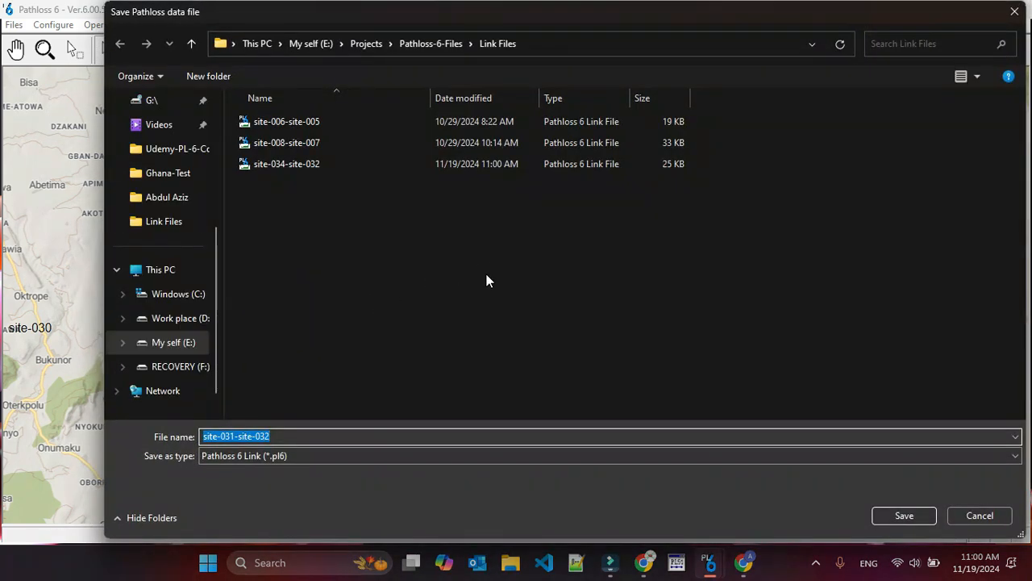
{"action": "left_click", "coordinate": [884, 519]}
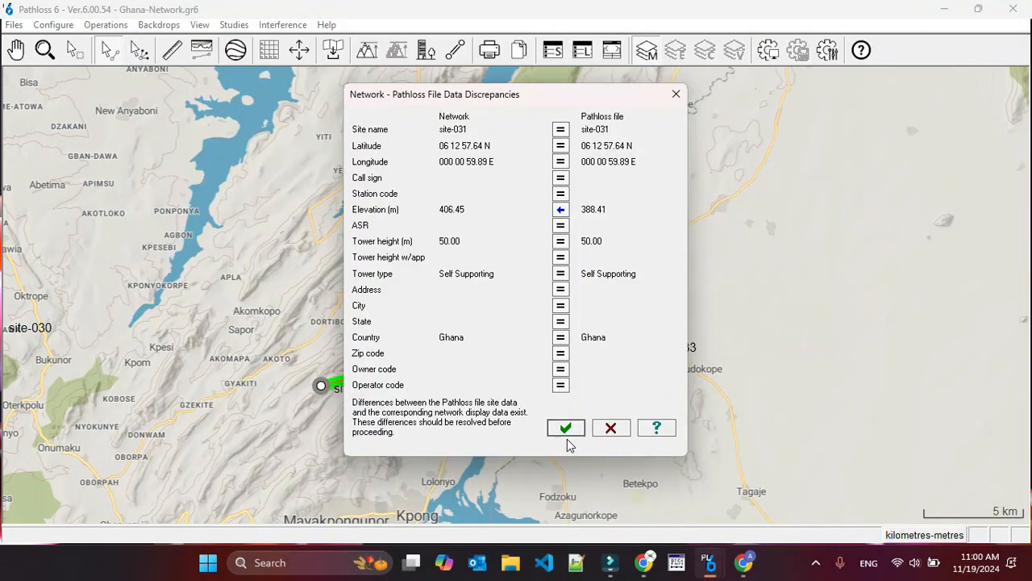
{"action": "left_click", "coordinate": [568, 438]}
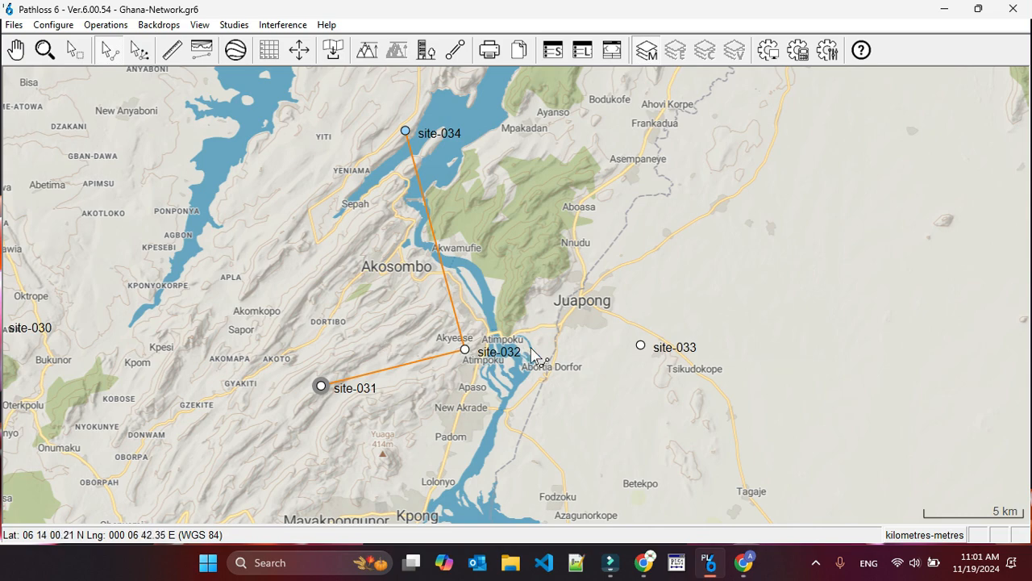
Create a link from site-032 to site-033 and open its Terrain Data module.
{"action": "left_click_drag", "start_coordinate": [466, 355], "coordinate": [640, 346]}
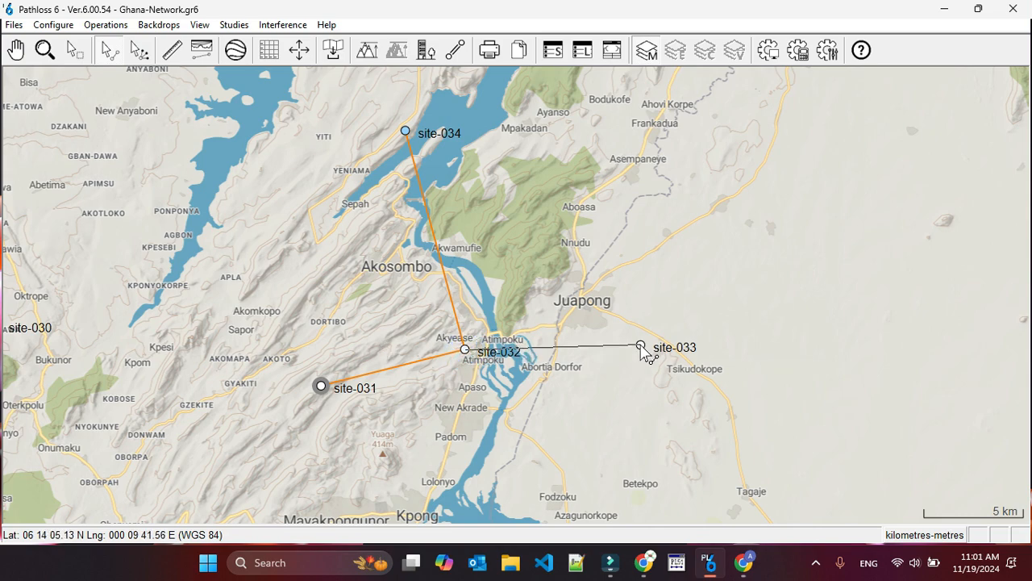
{"action": "right_click", "coordinate": [575, 355]}
{"action": "left_click", "coordinate": [567, 371]}
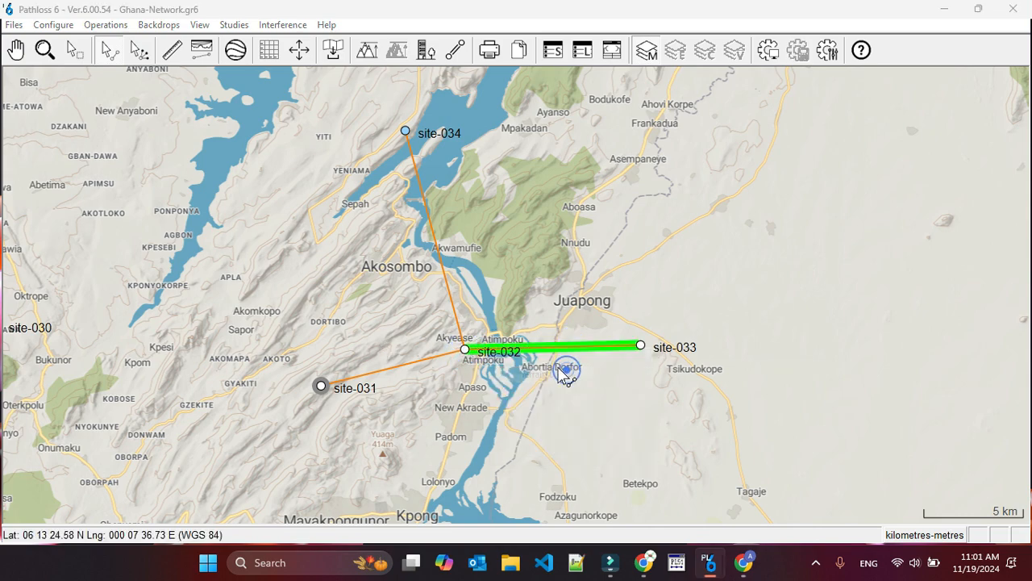
Generate the terrain profile of the site-032 to site-033 link from the SRTM primary DEM and calculate its antenna heights.
{"action": "left_click", "coordinate": [354, 79]}
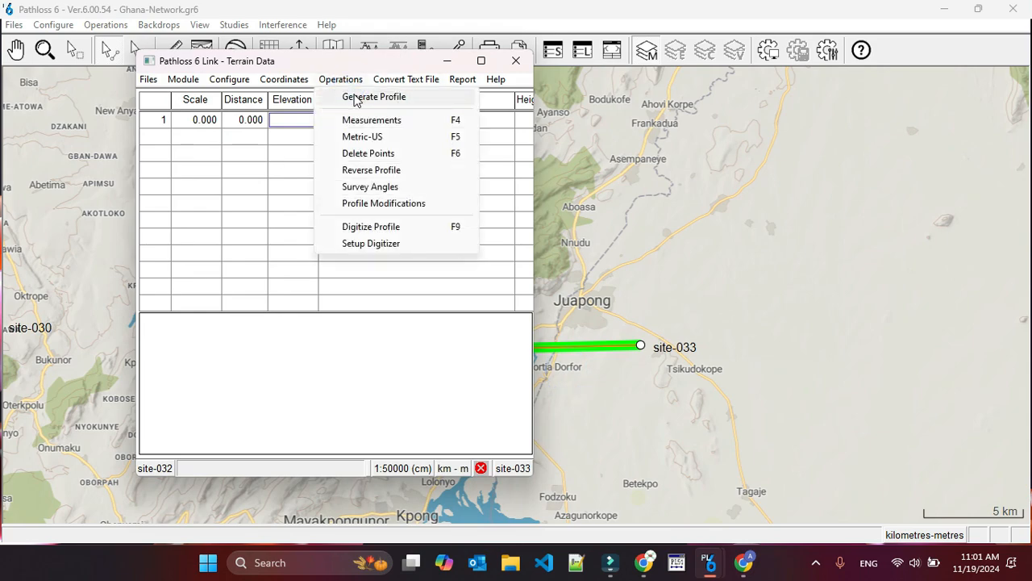
{"action": "left_click", "coordinate": [357, 97]}
{"action": "left_click", "coordinate": [289, 418]}
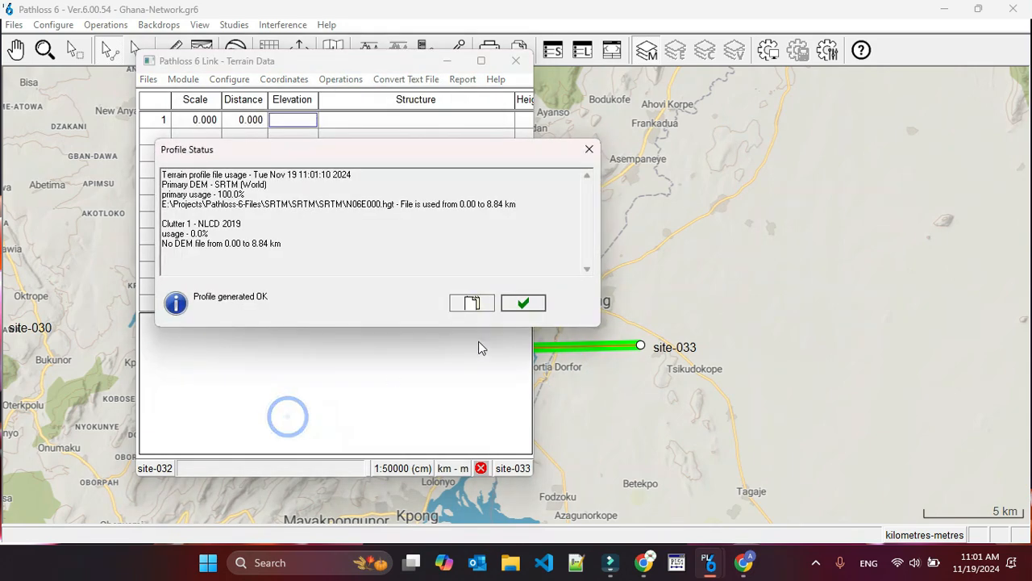
{"action": "left_click", "coordinate": [527, 304]}
{"action": "left_click", "coordinate": [309, 102]}
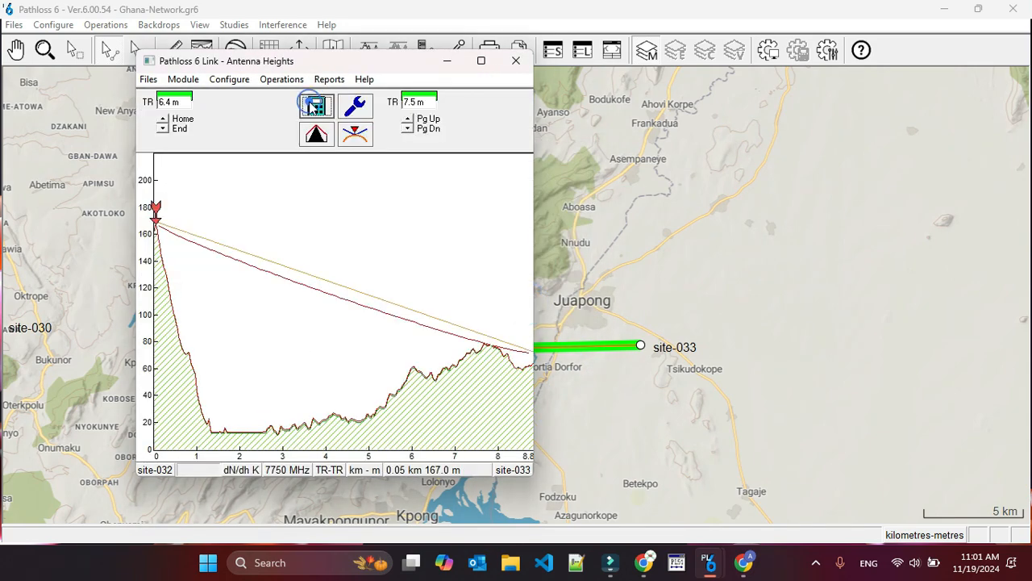
Close the site-032 to site-033 link and save its Pathloss data file.
{"action": "left_click", "coordinate": [517, 62]}
{"action": "left_click", "coordinate": [422, 301]}
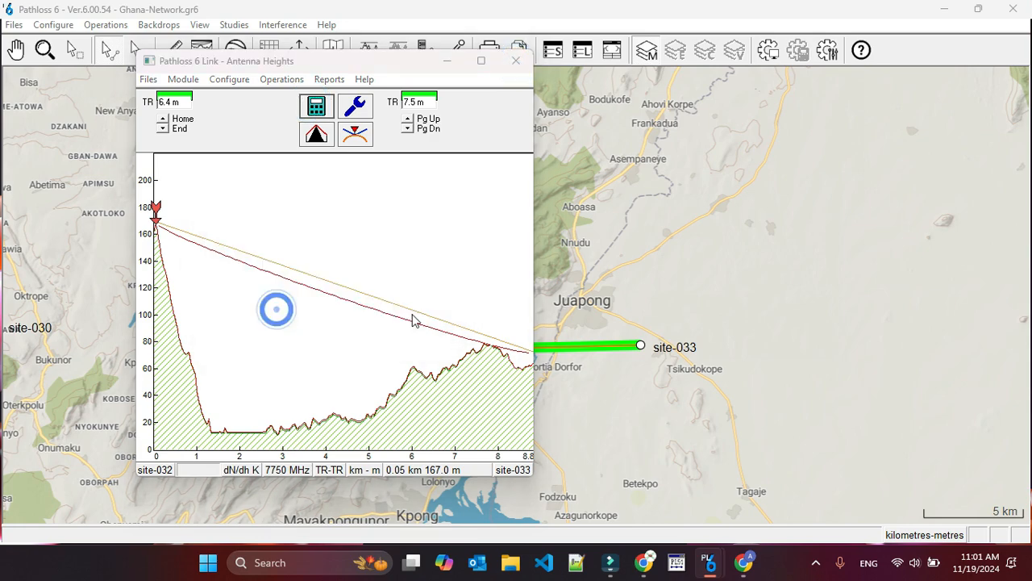
{"action": "left_click", "coordinate": [892, 516]}
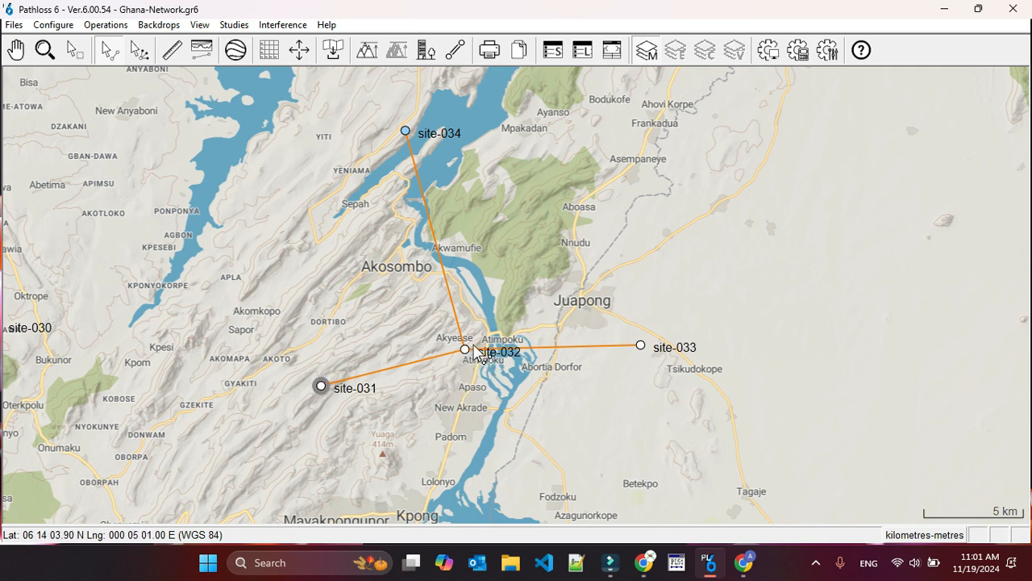
{"action": "left_click", "coordinate": [320, 385]}
{"action": "left_click", "coordinate": [621, 574]}
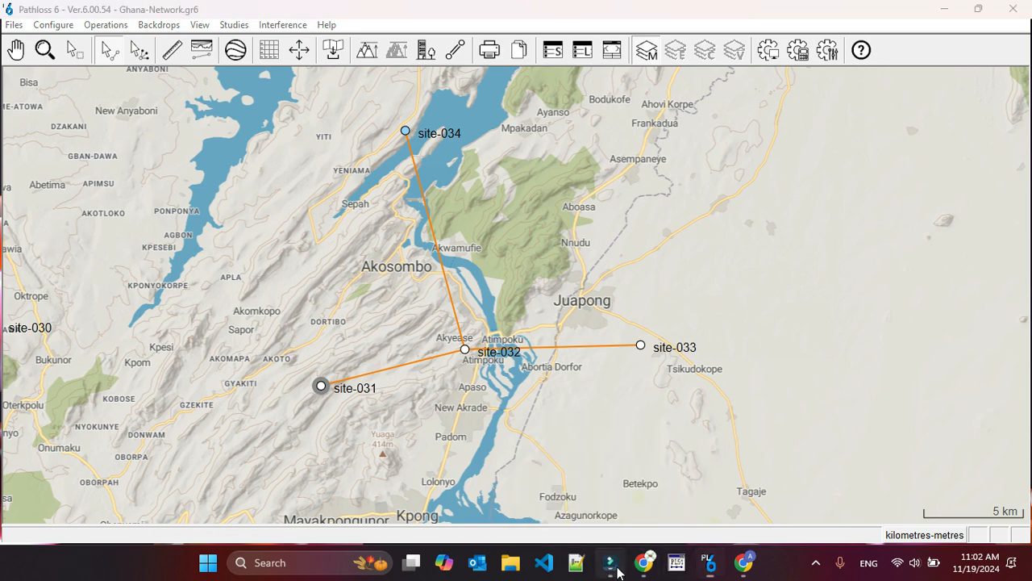